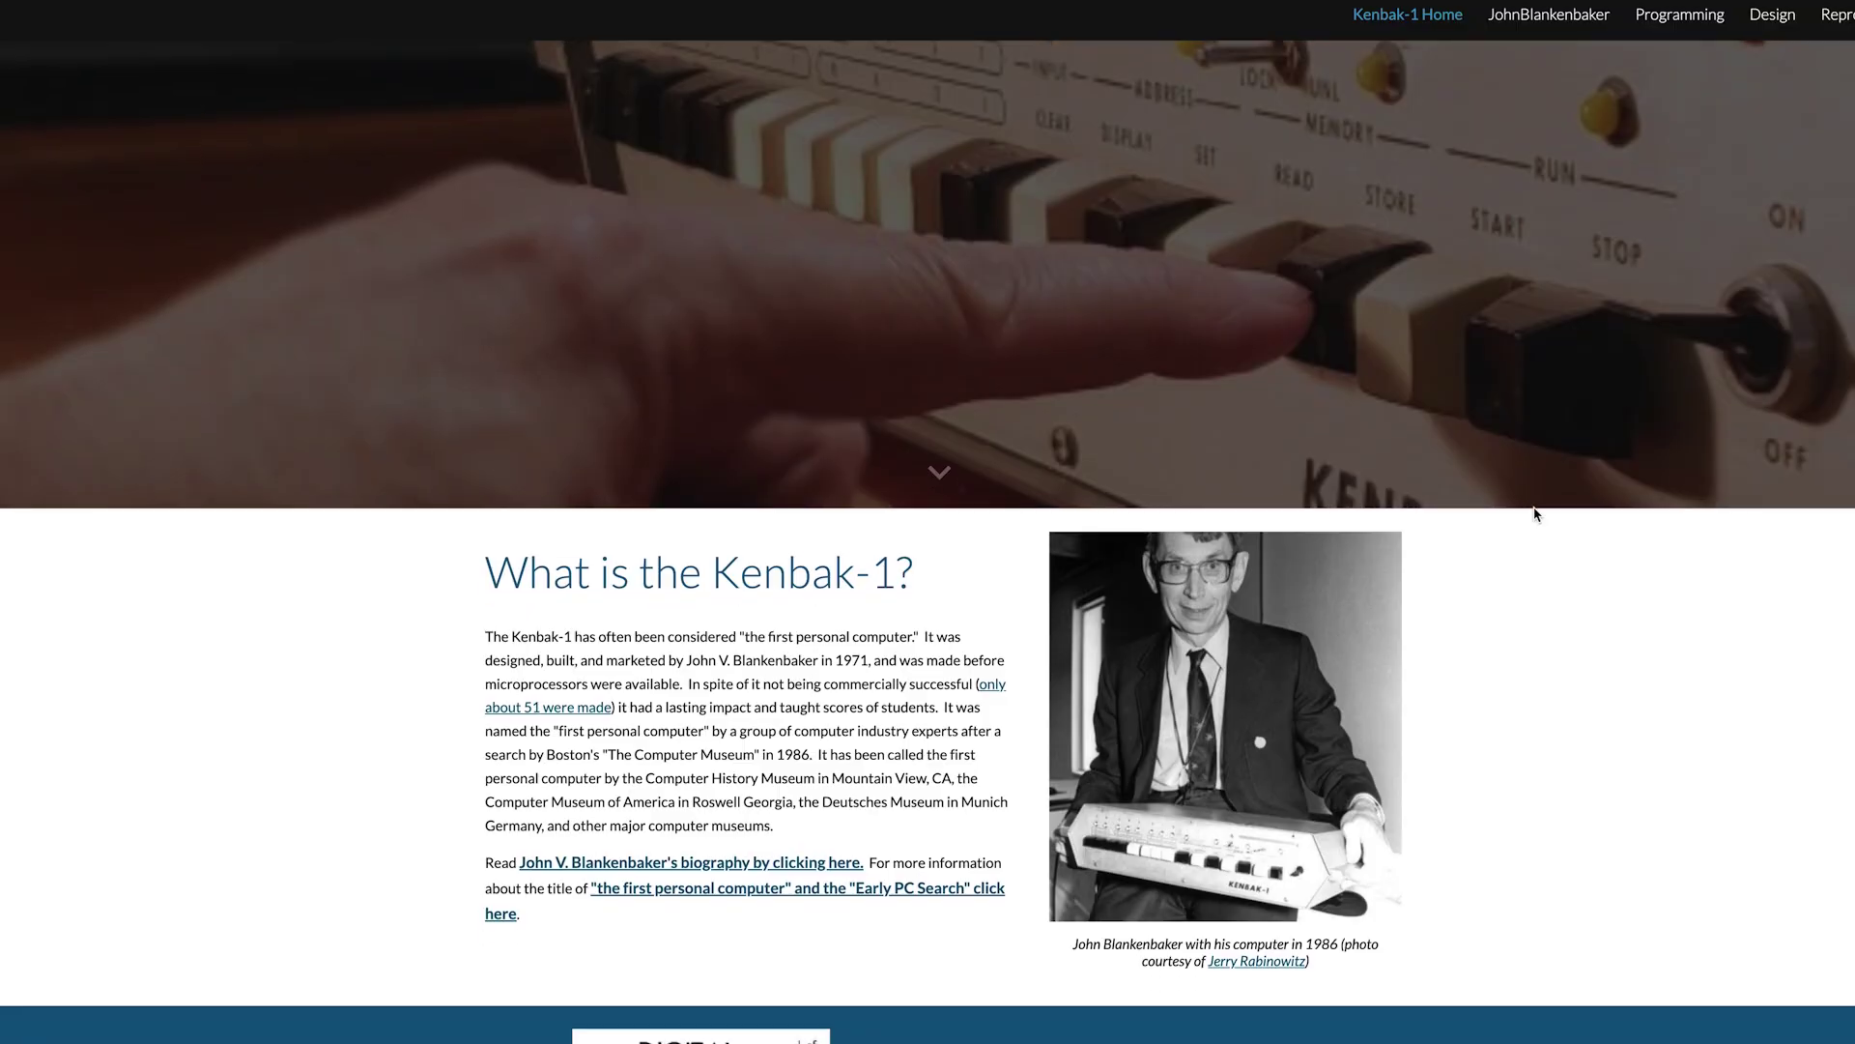
Step: Read the Kenbak-1 home page introduction and the list of remaining original Kenbak-1 computers
{"action": "scroll", "coordinate": [1535, 513], "scroll_direction": "down", "scroll_amount": 3}
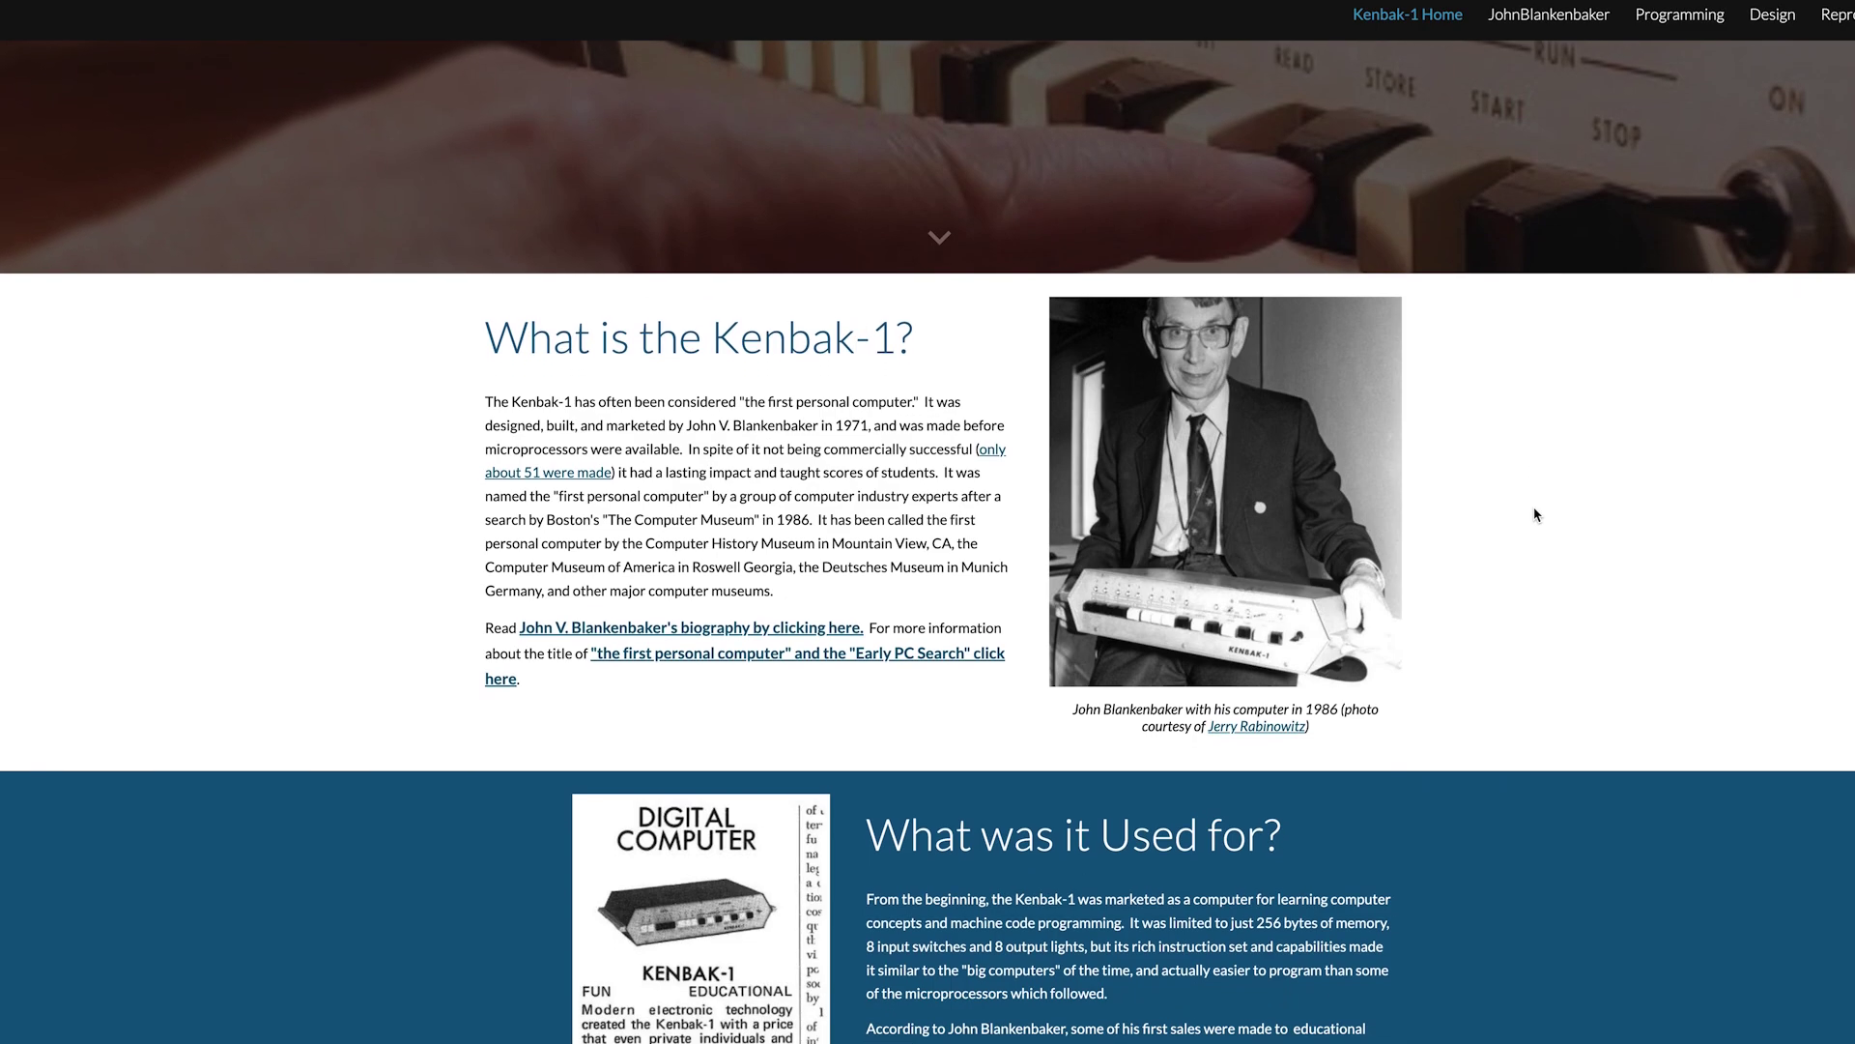
{"action": "scroll", "coordinate": [1536, 513], "scroll_direction": "down", "scroll_amount": 2}
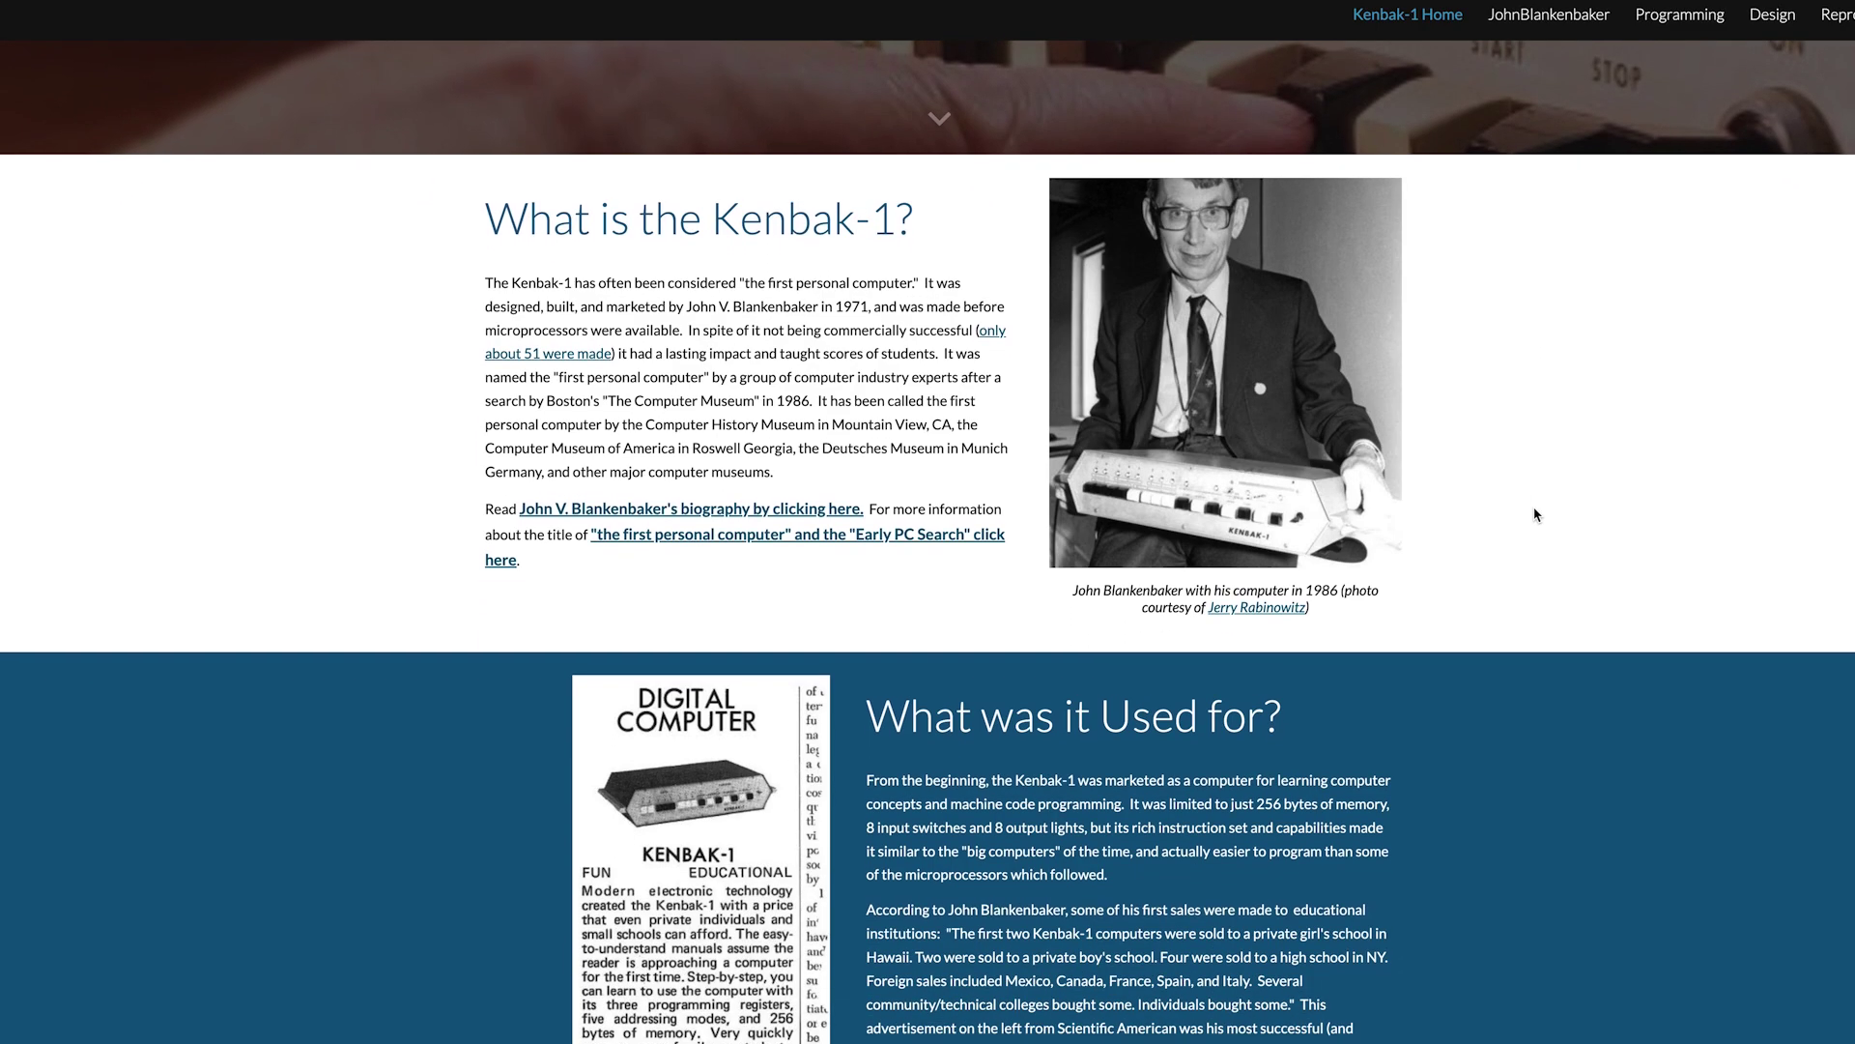
{"action": "scroll", "coordinate": [1535, 514], "scroll_direction": "down", "scroll_amount": 1}
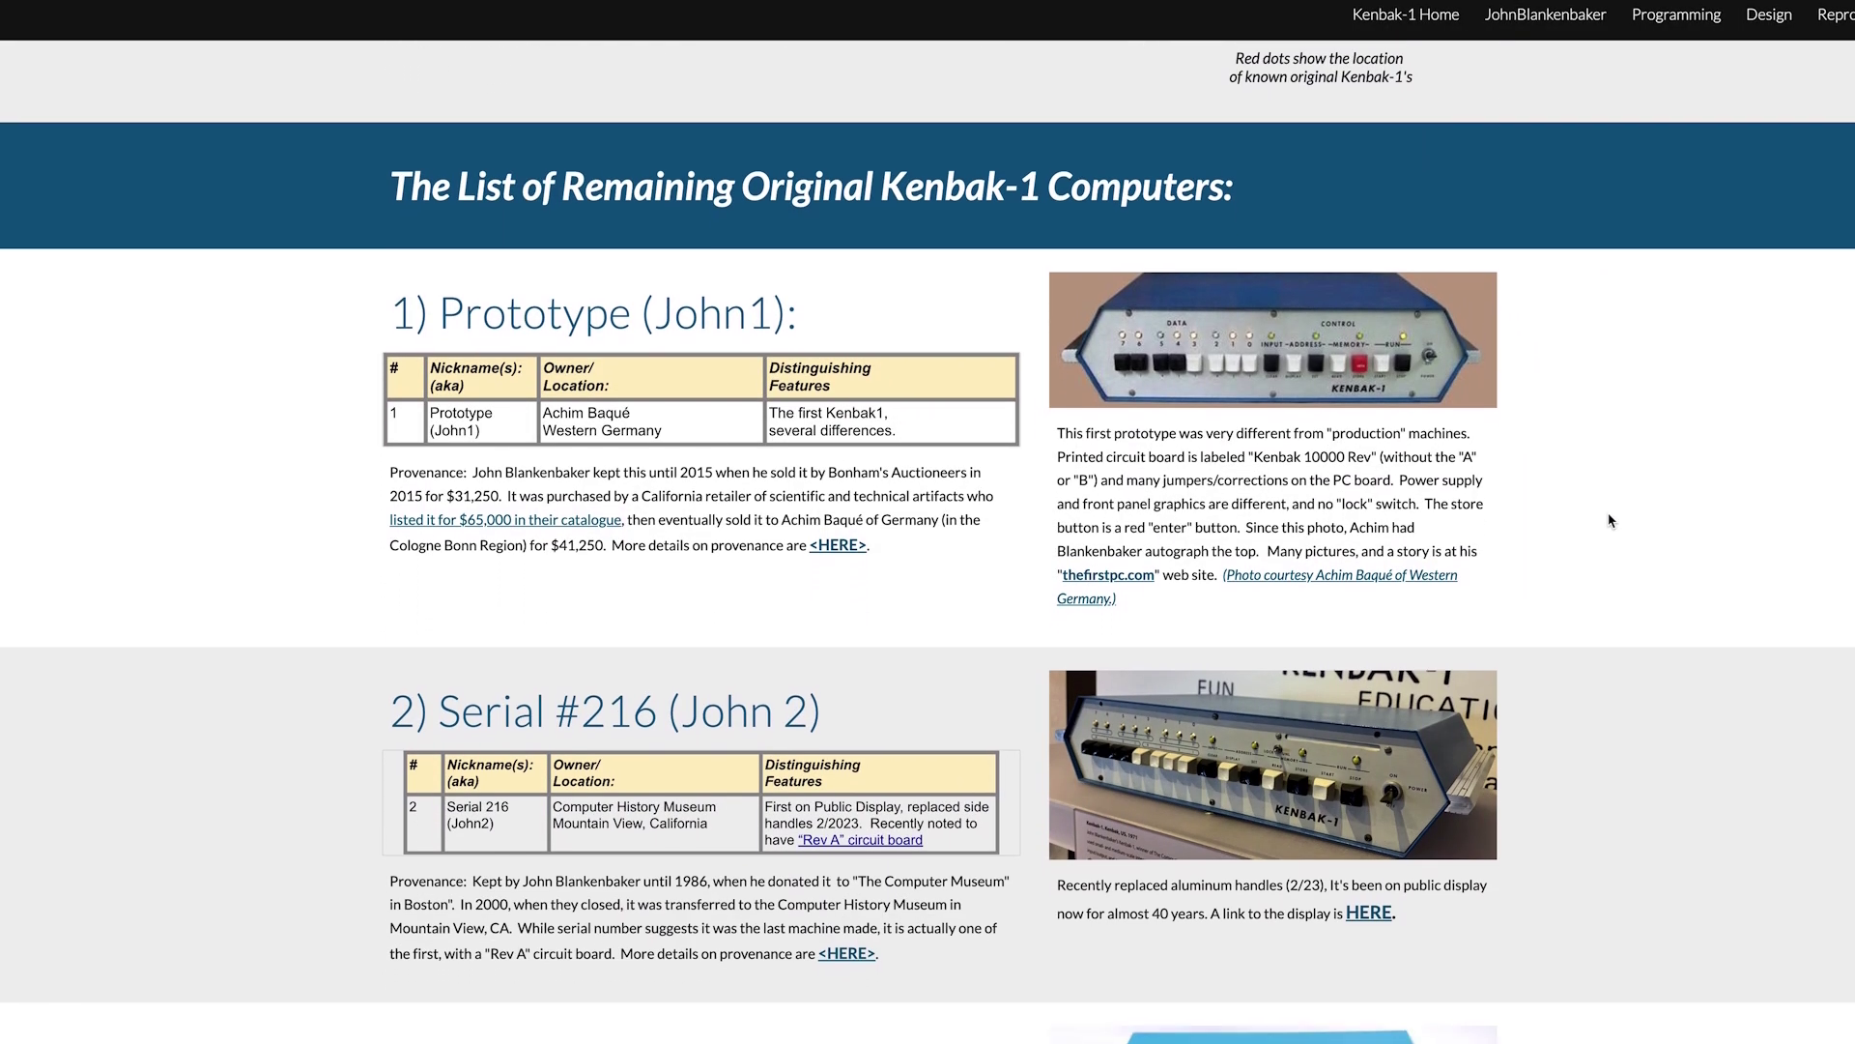
{"action": "scroll", "coordinate": [1611, 519], "scroll_direction": "down", "scroll_amount": 5}
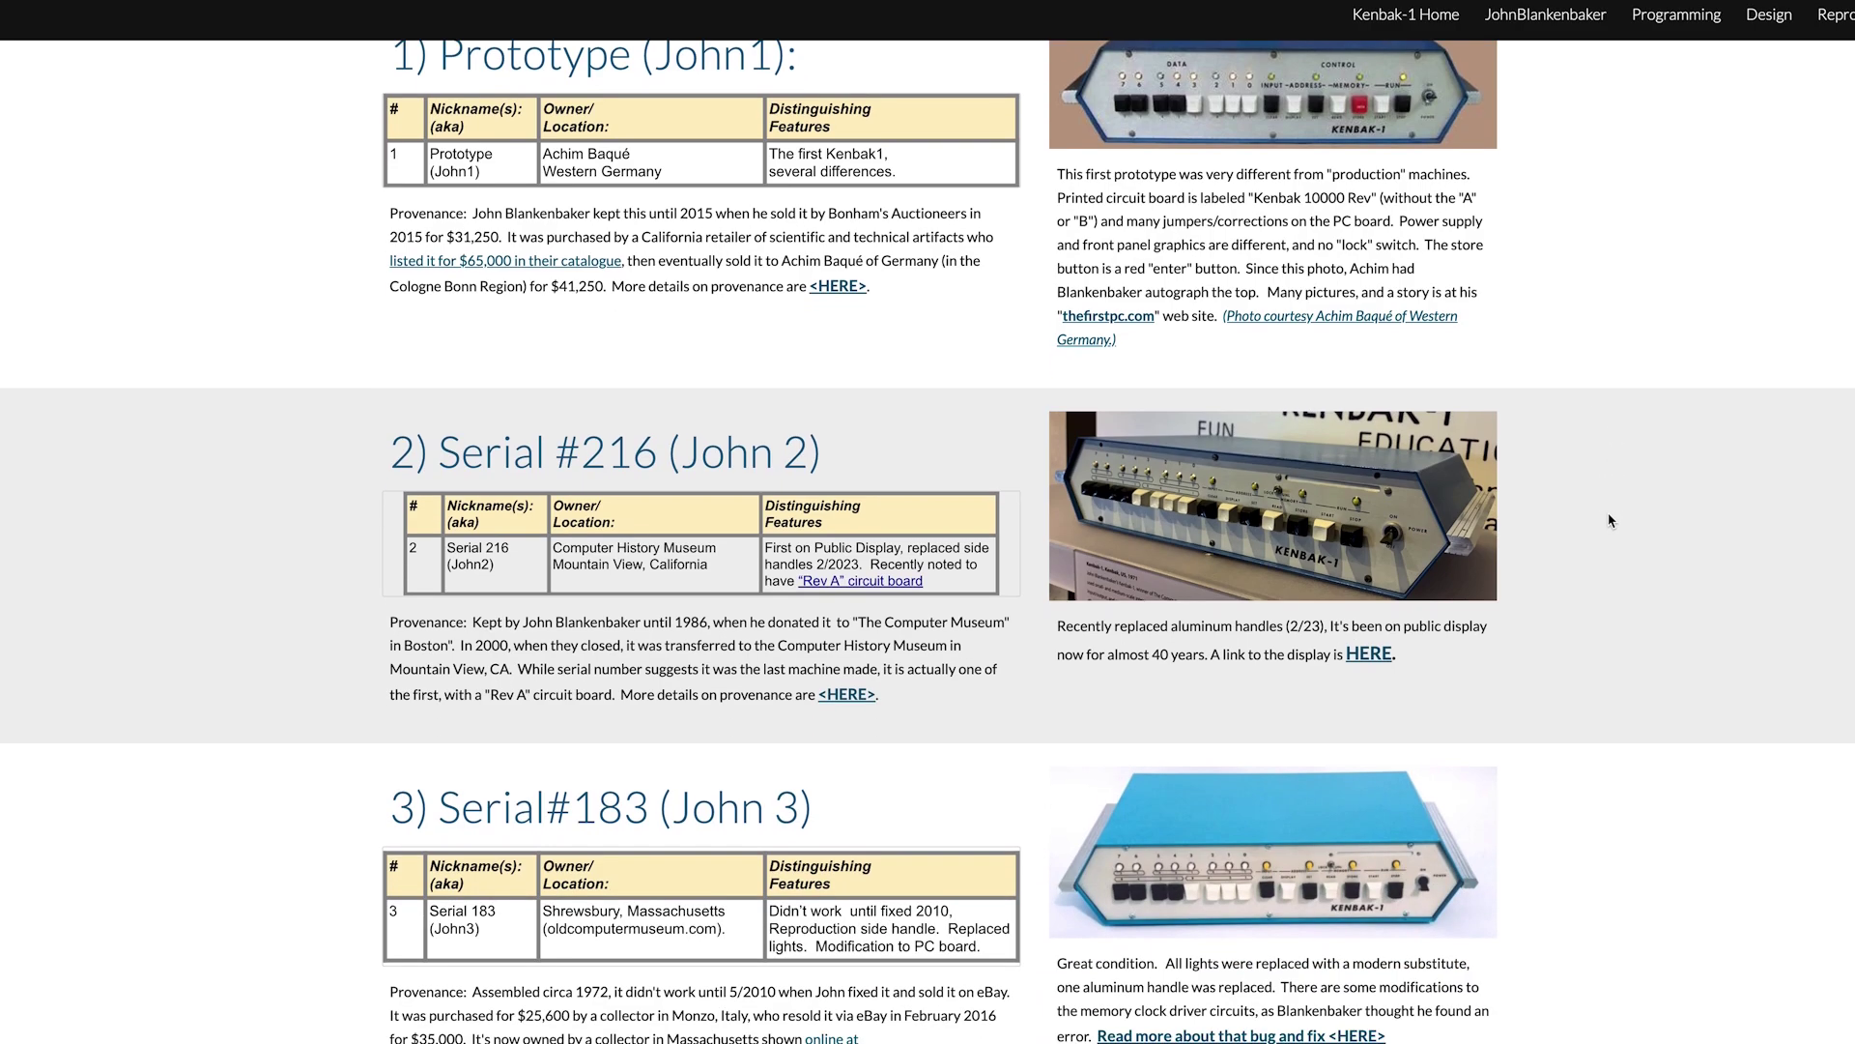
{"action": "scroll", "coordinate": [1611, 520], "scroll_direction": "down", "scroll_amount": 3}
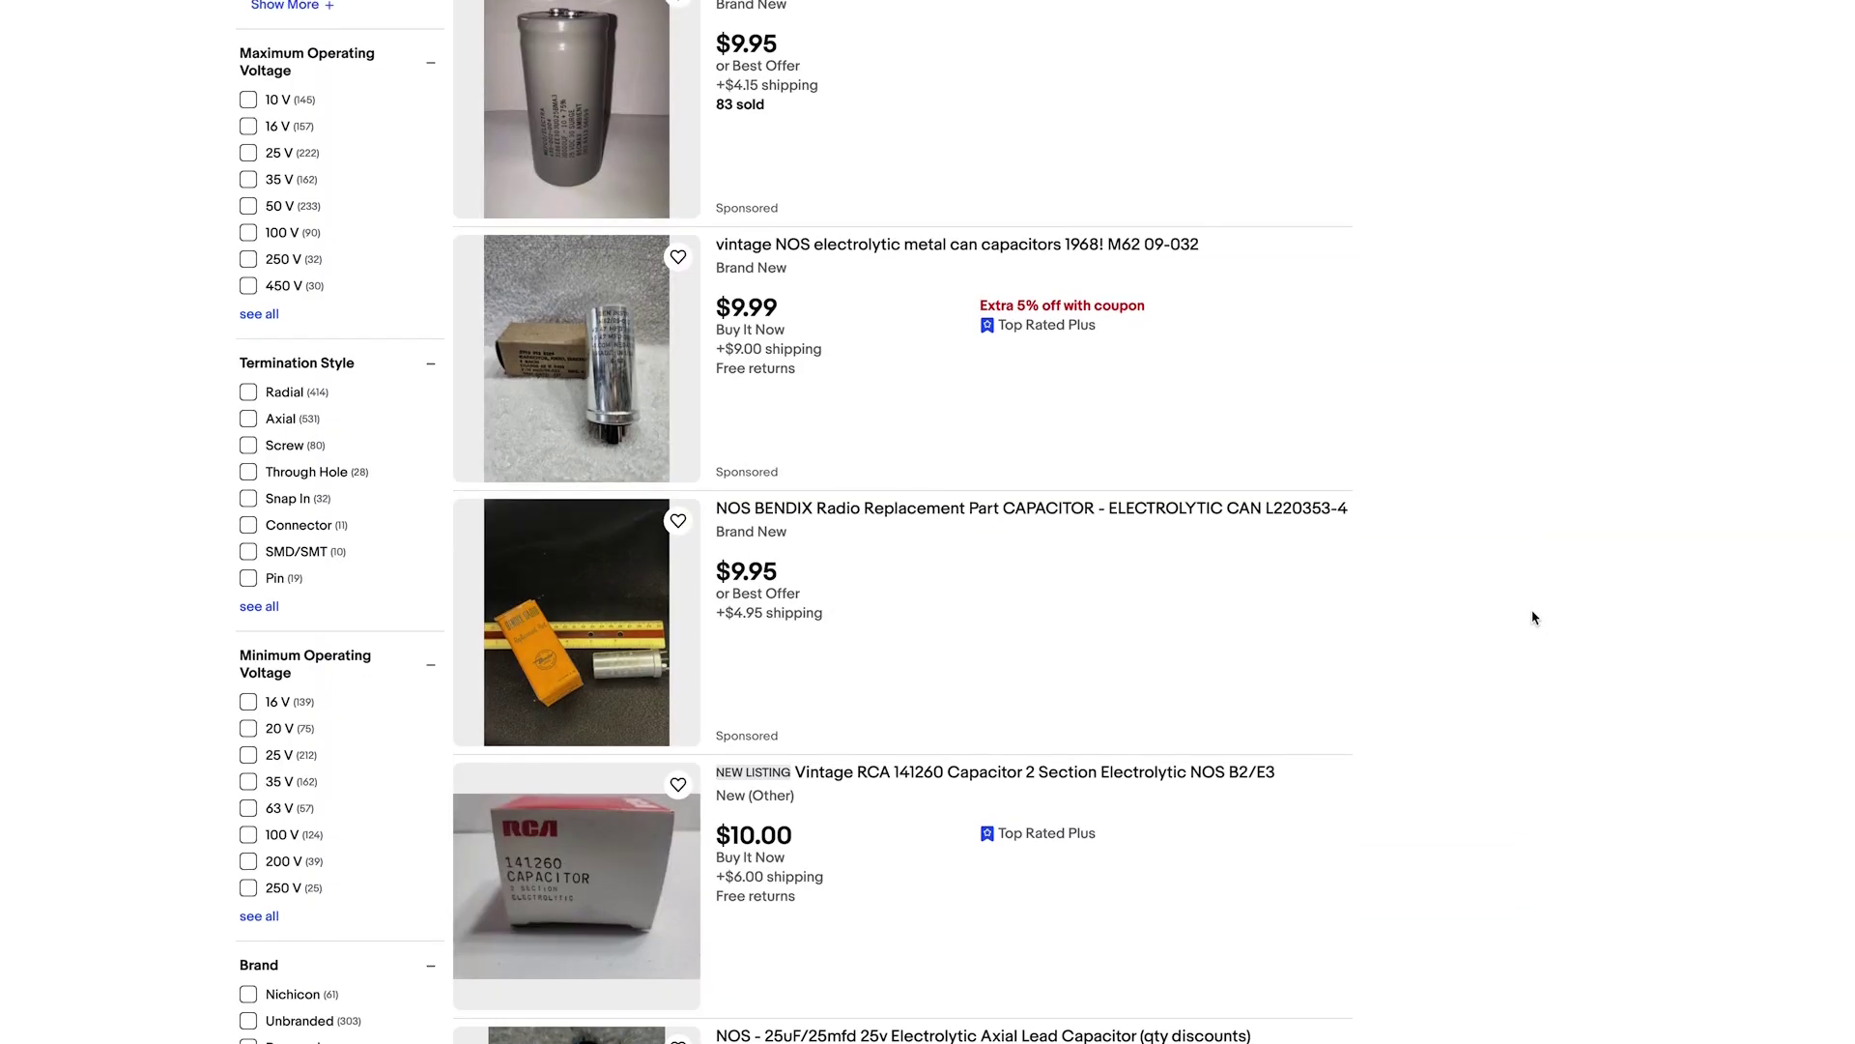
Step: Browse the eBay listings for new-old-stock electrolytic capacitors
{"action": "scroll", "coordinate": [1534, 617], "scroll_direction": "down", "scroll_amount": 4}
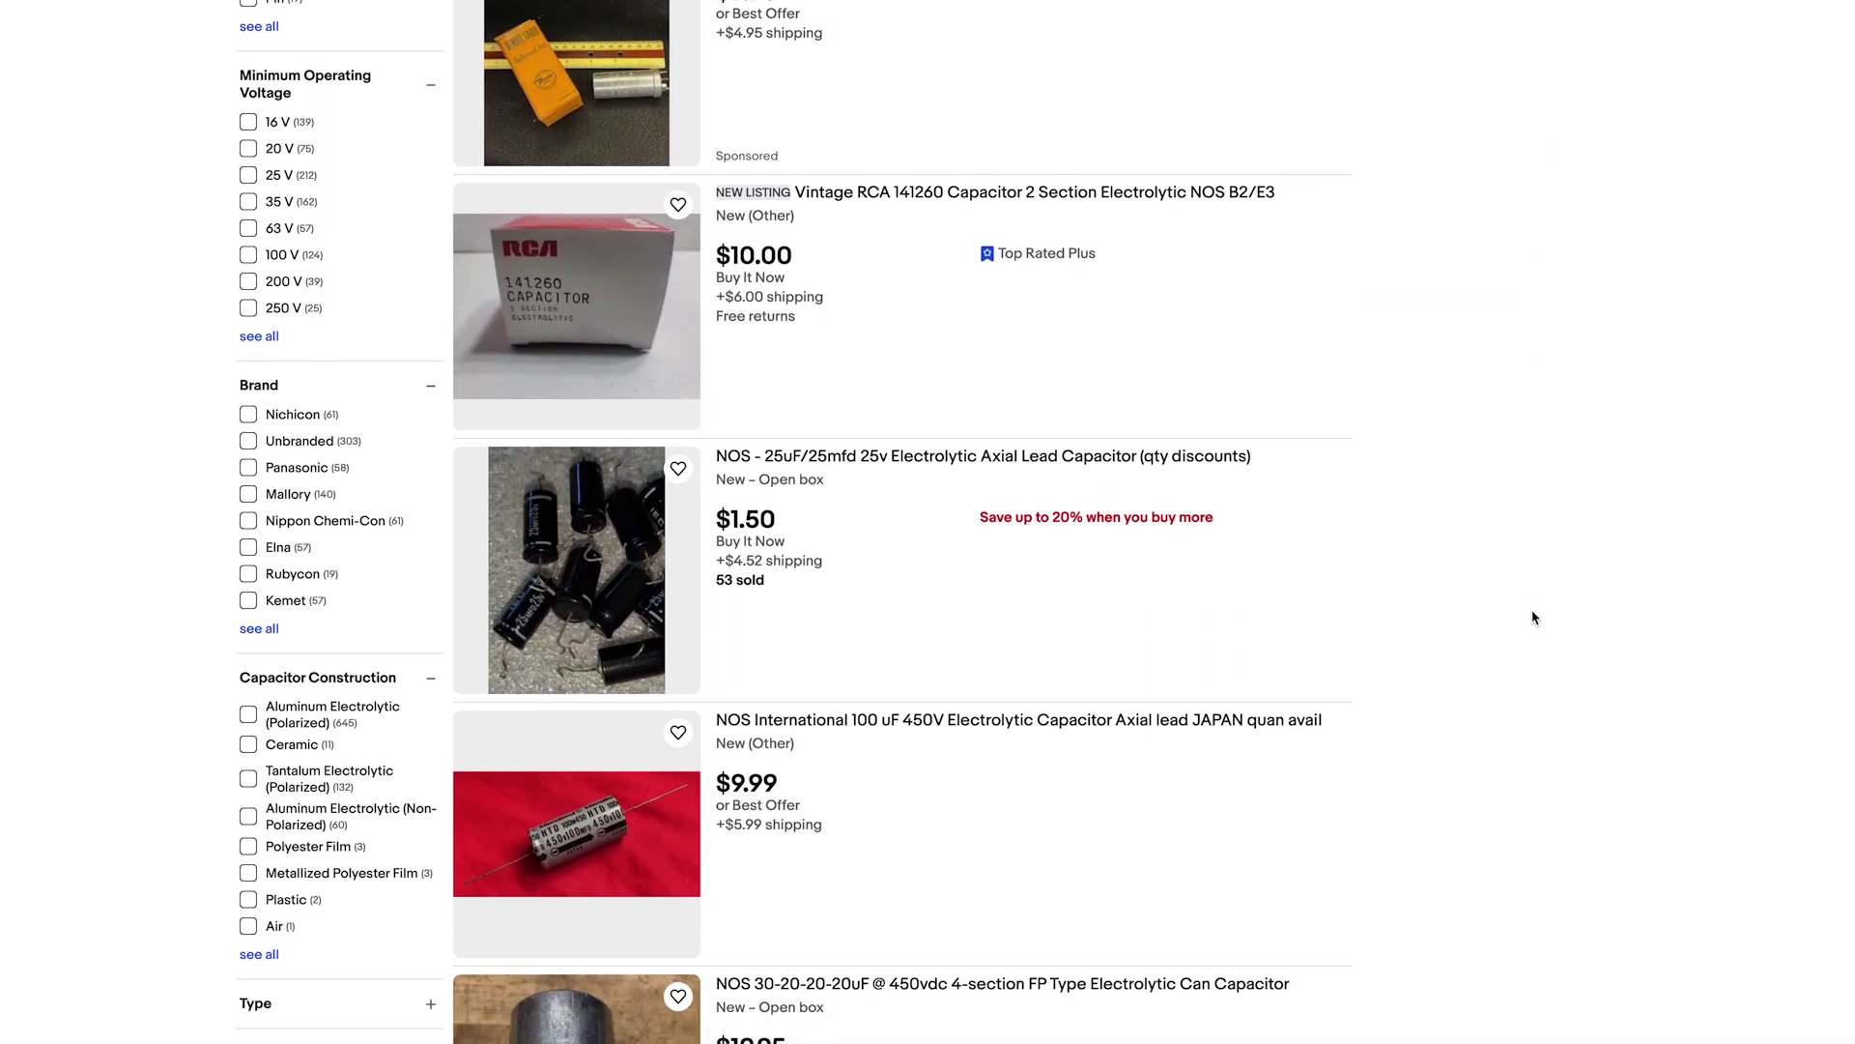
{"action": "scroll", "coordinate": [1533, 618], "scroll_direction": "down", "scroll_amount": 3}
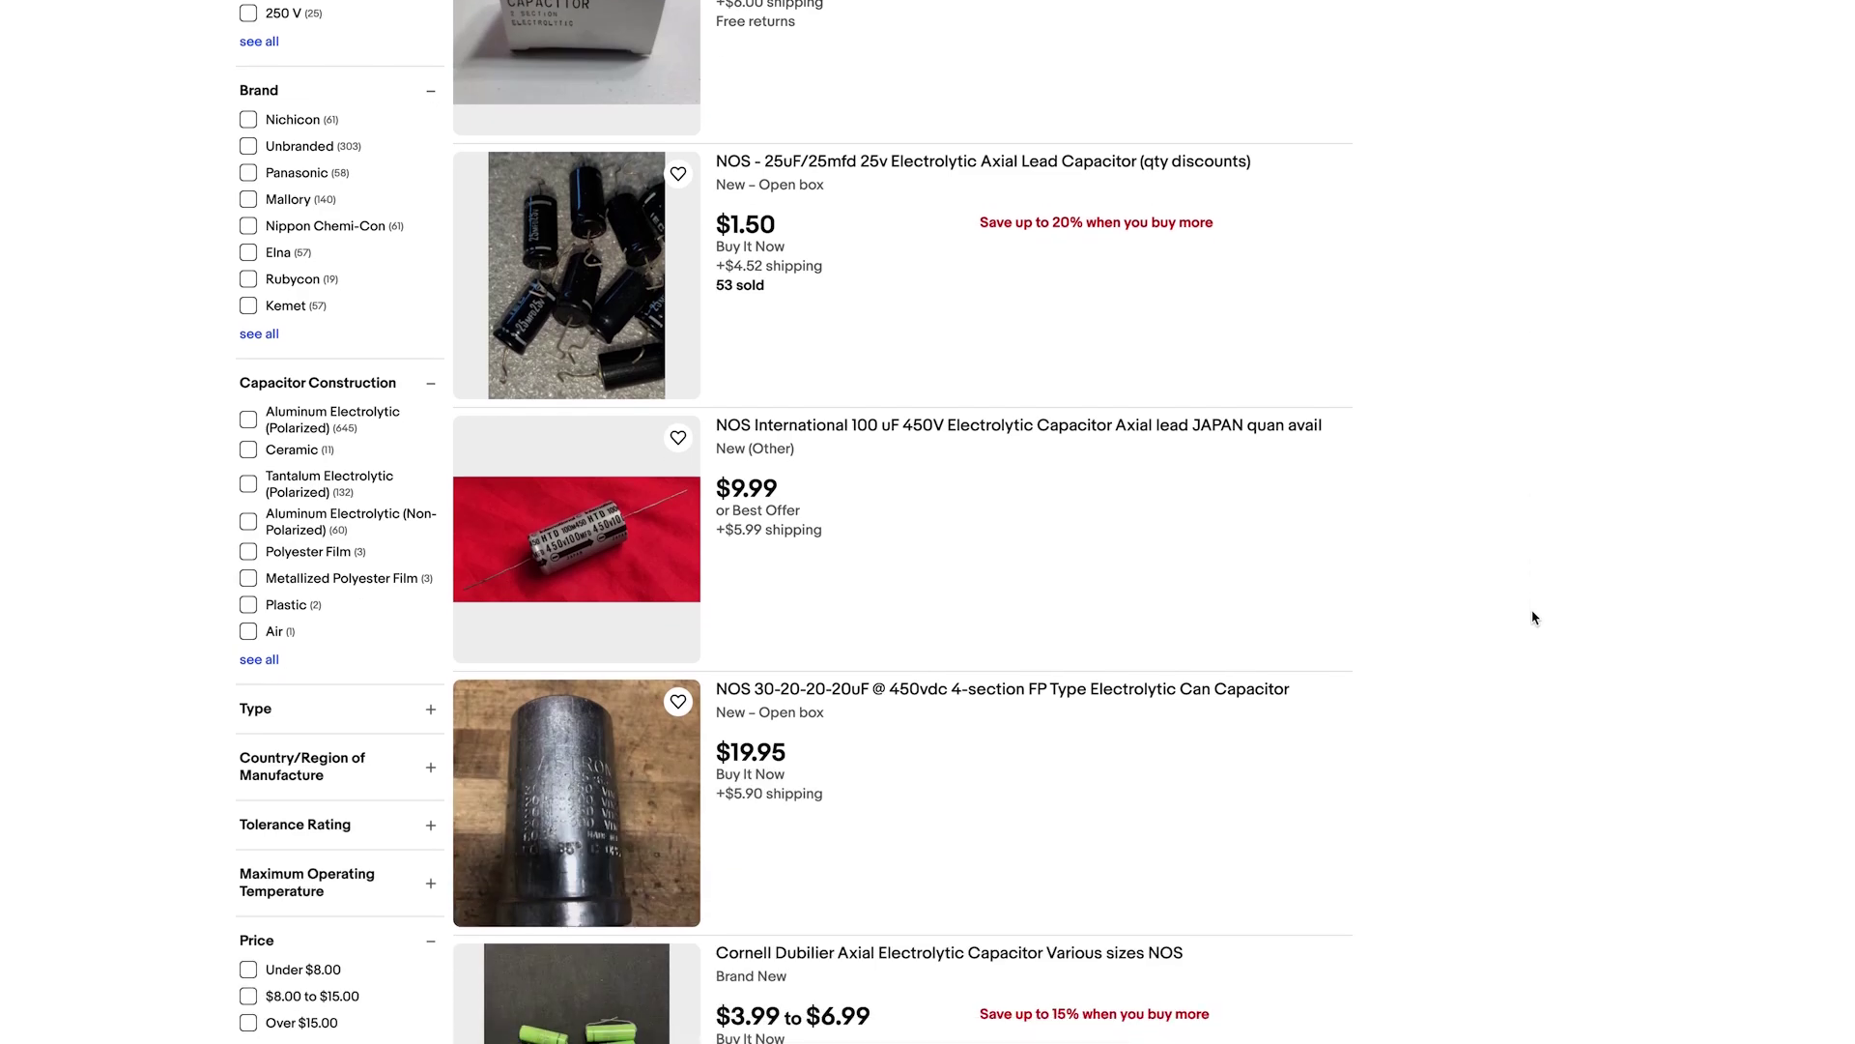
{"action": "scroll", "coordinate": [1534, 617], "scroll_direction": "down", "scroll_amount": 4}
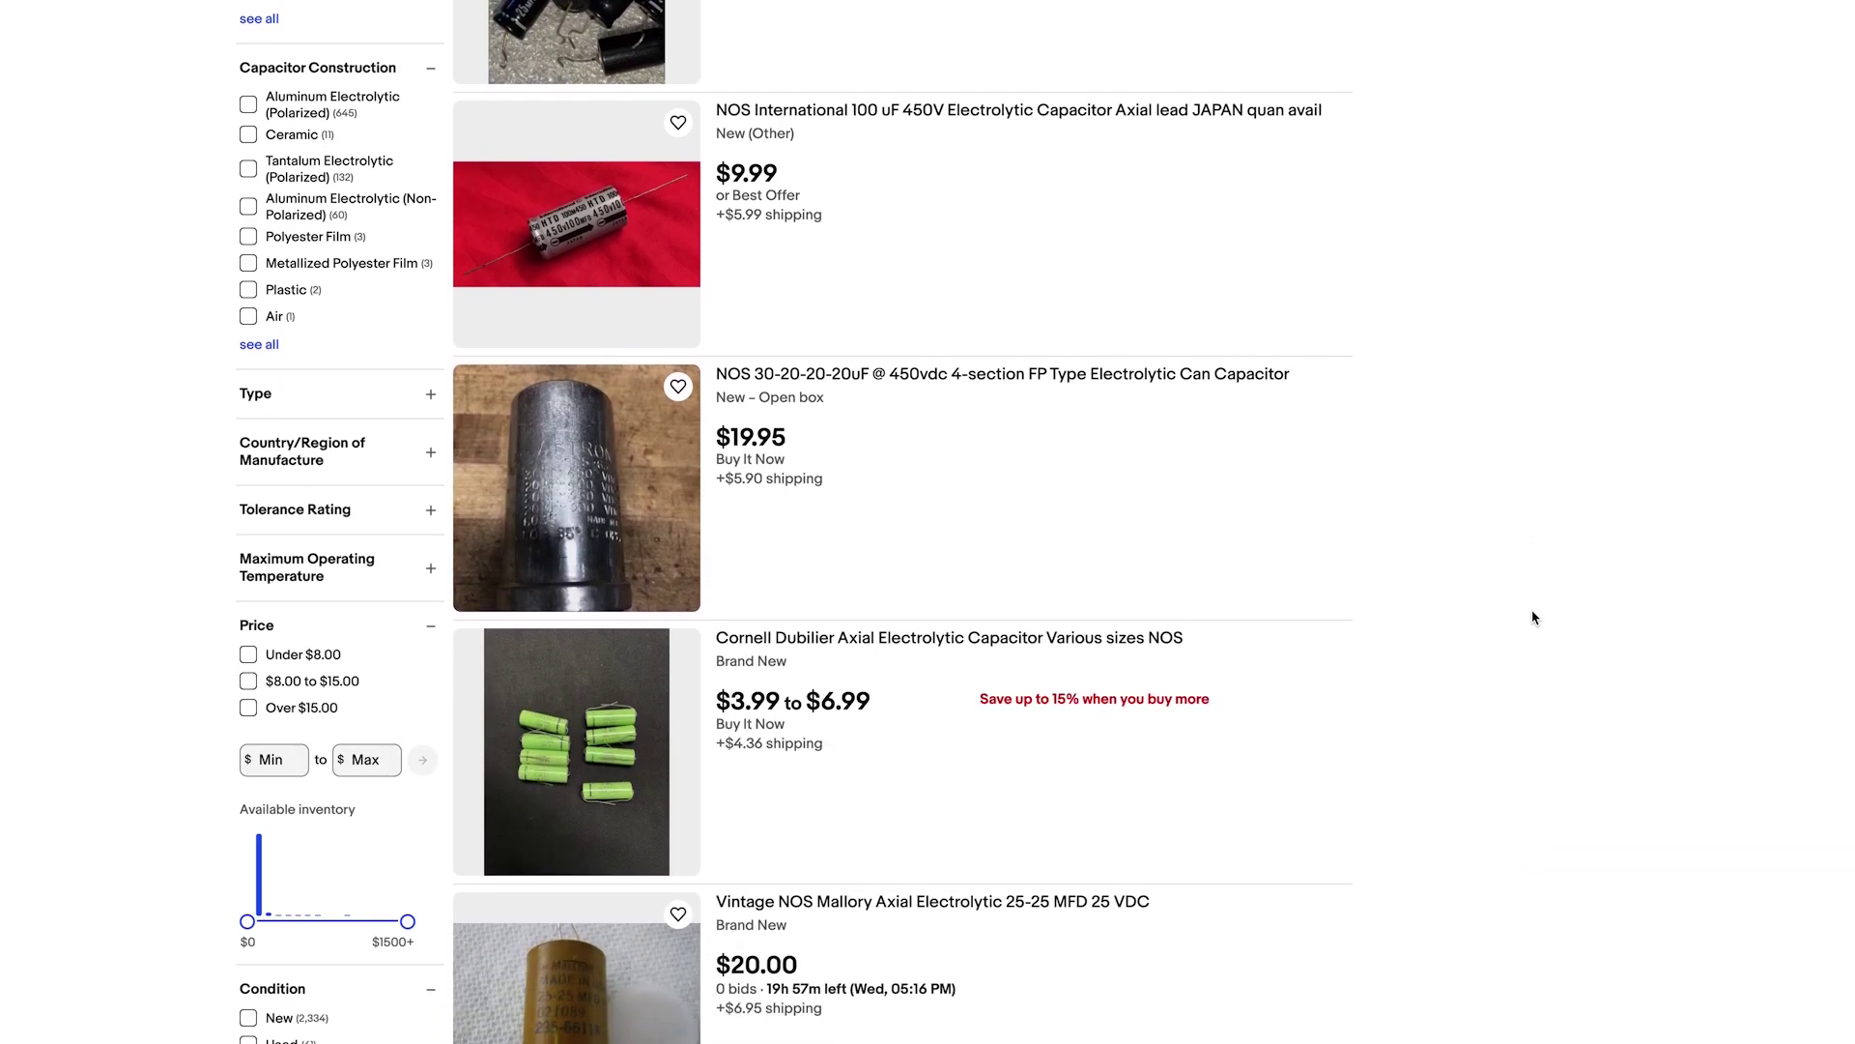
{"action": "scroll", "coordinate": [1534, 618], "scroll_direction": "down", "scroll_amount": 5}
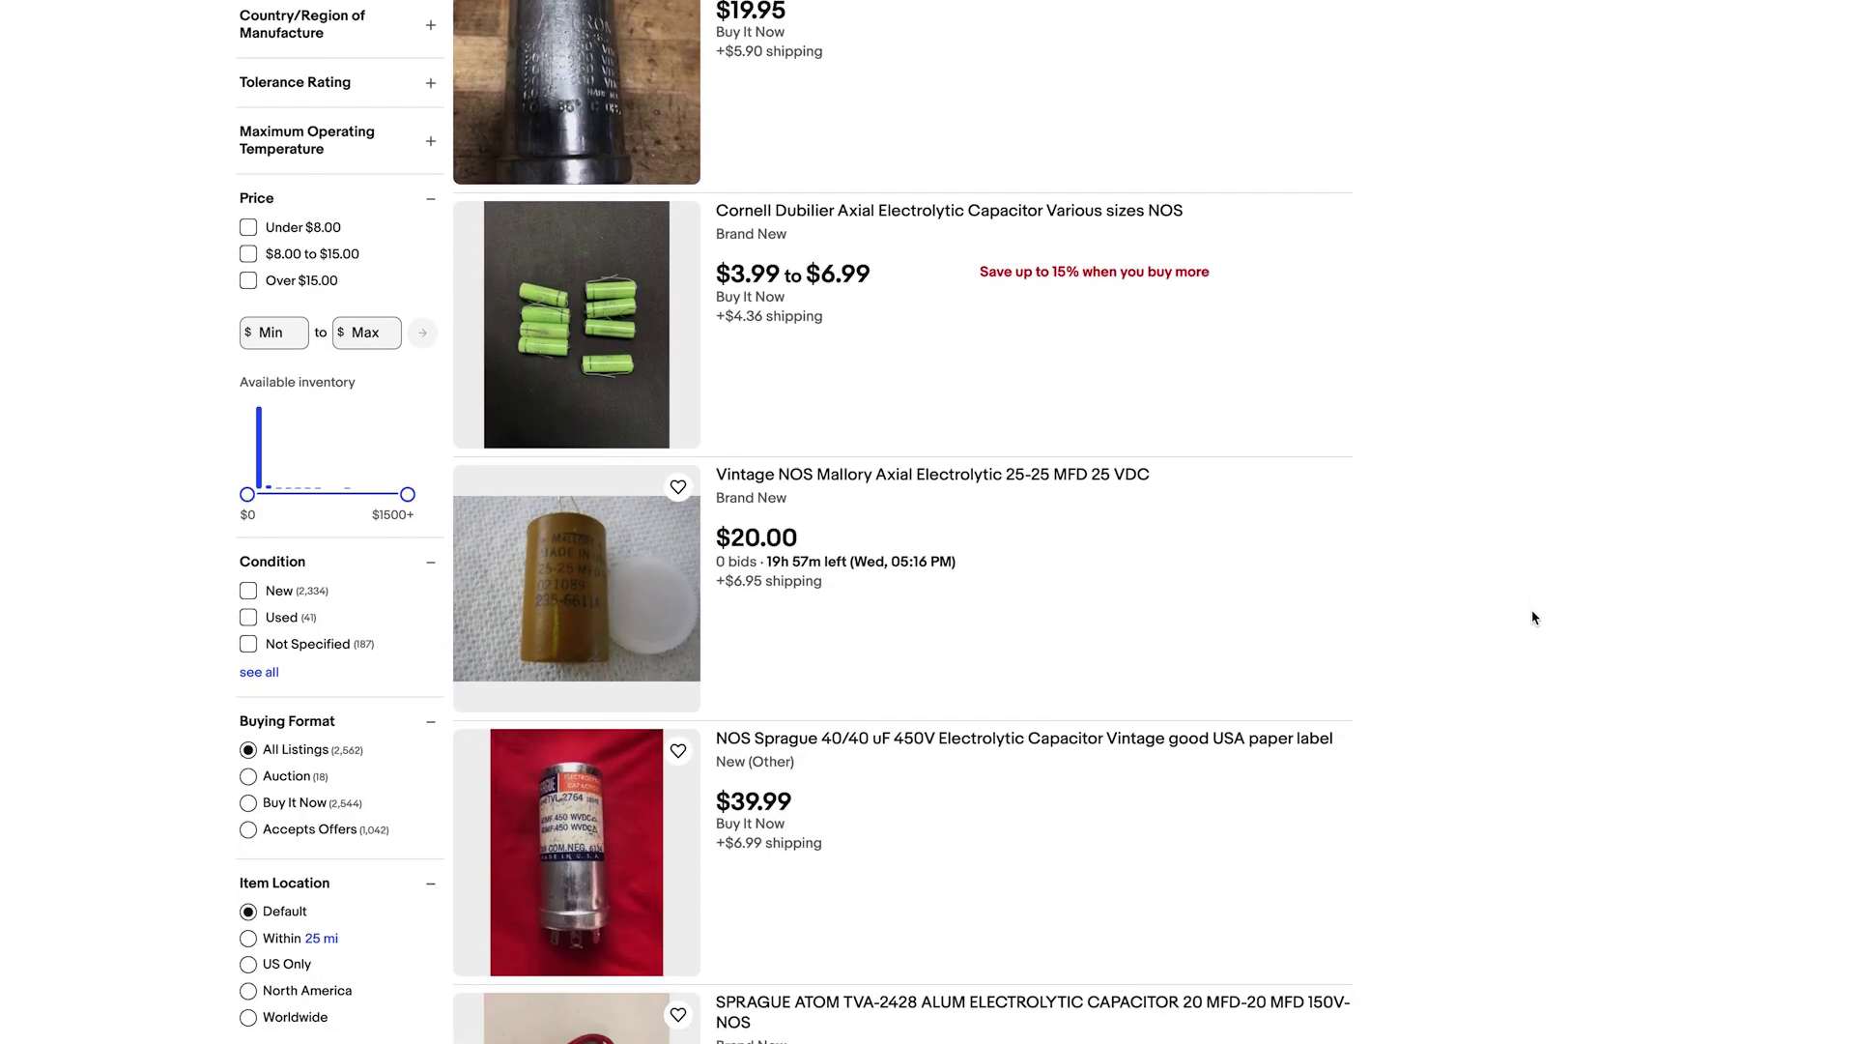
{"action": "scroll", "coordinate": [1534, 617], "scroll_direction": "down", "scroll_amount": 3}
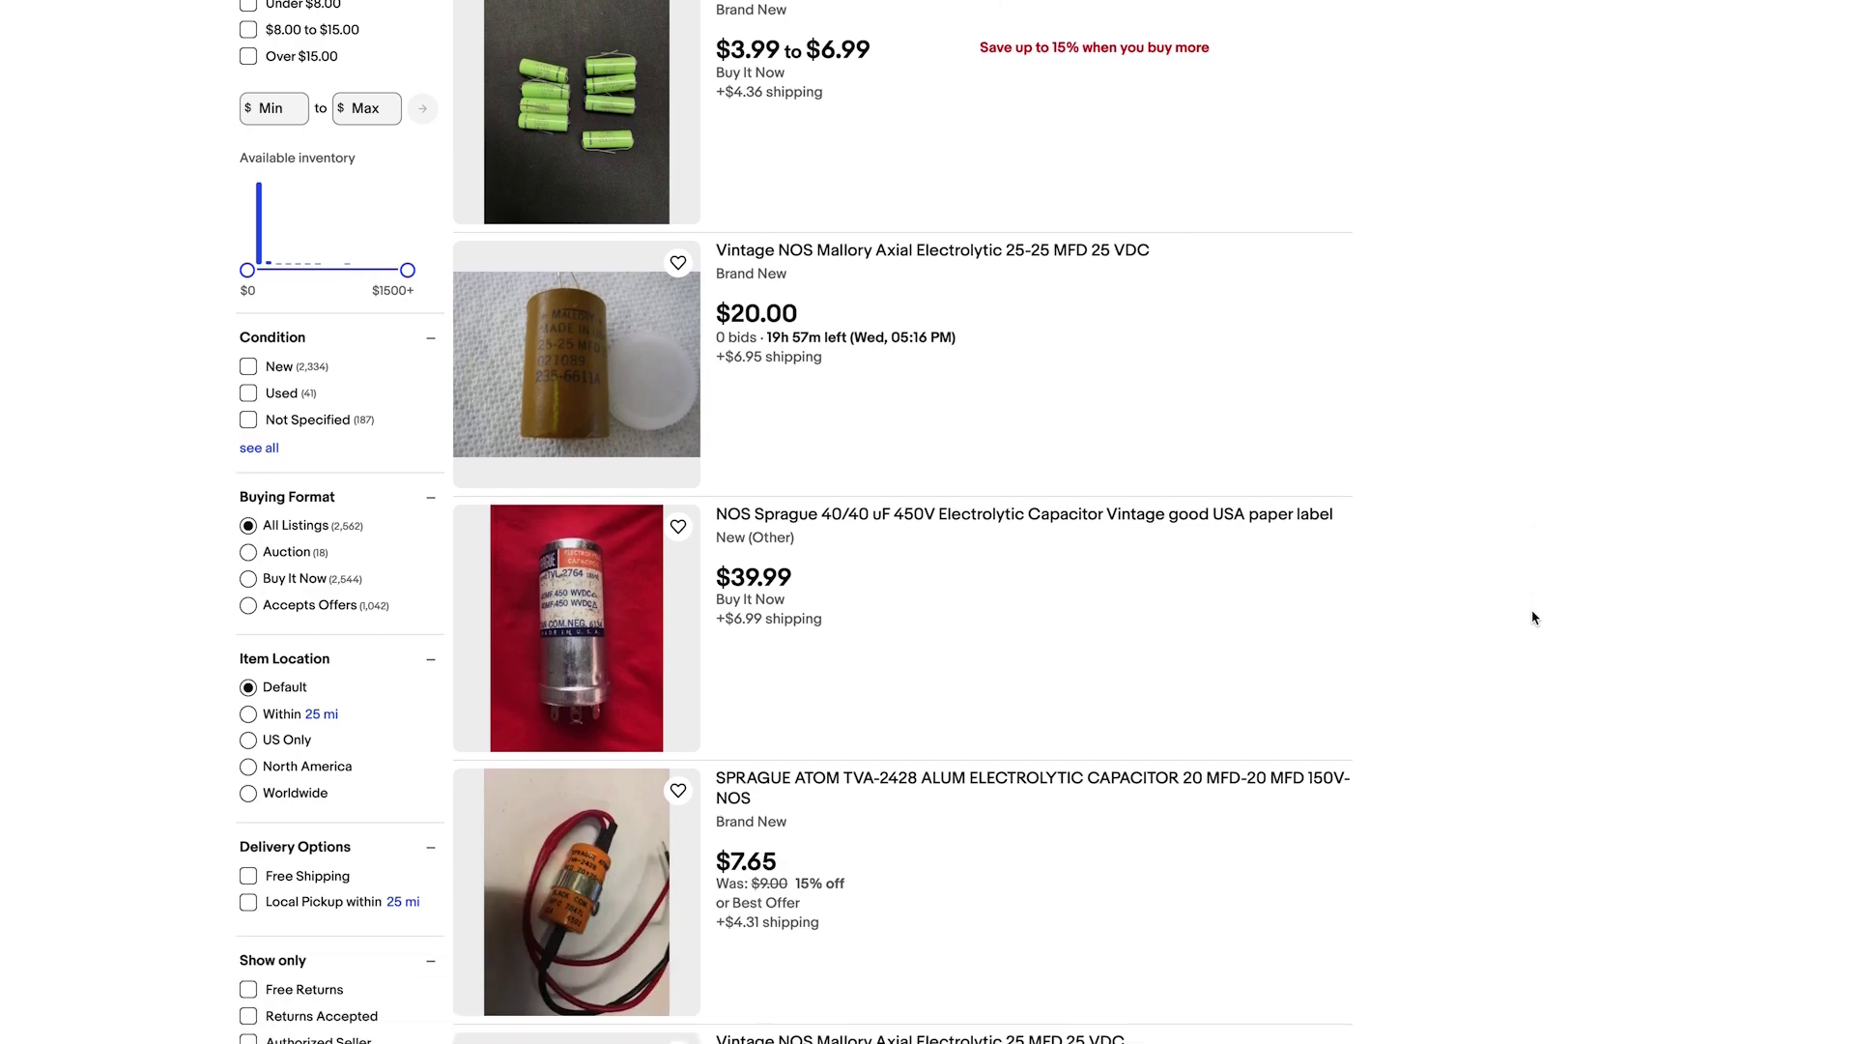
{"action": "scroll", "coordinate": [1532, 618], "scroll_direction": "down", "scroll_amount": 1}
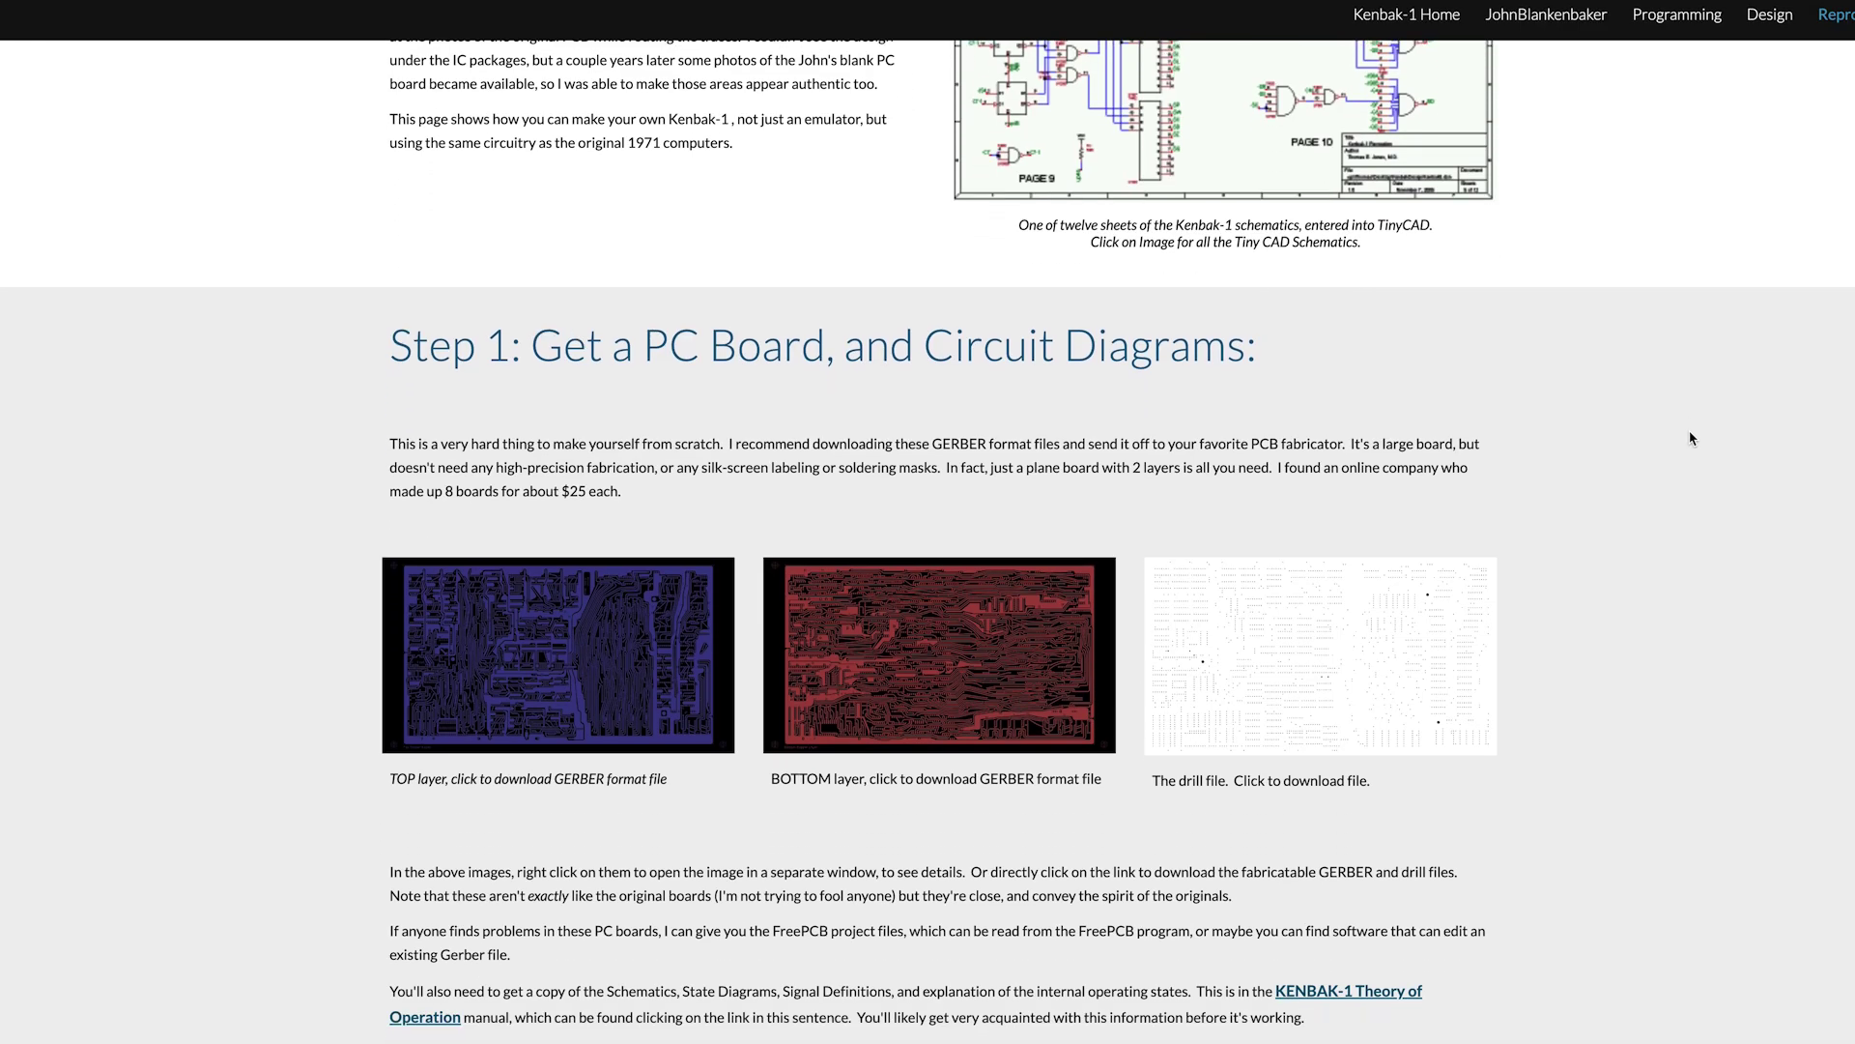
Step: Review the PC board and circuit diagram instructions on the Kenbak-1 reproduction page
{"action": "scroll", "coordinate": [1689, 432], "scroll_direction": "down", "scroll_amount": 3}
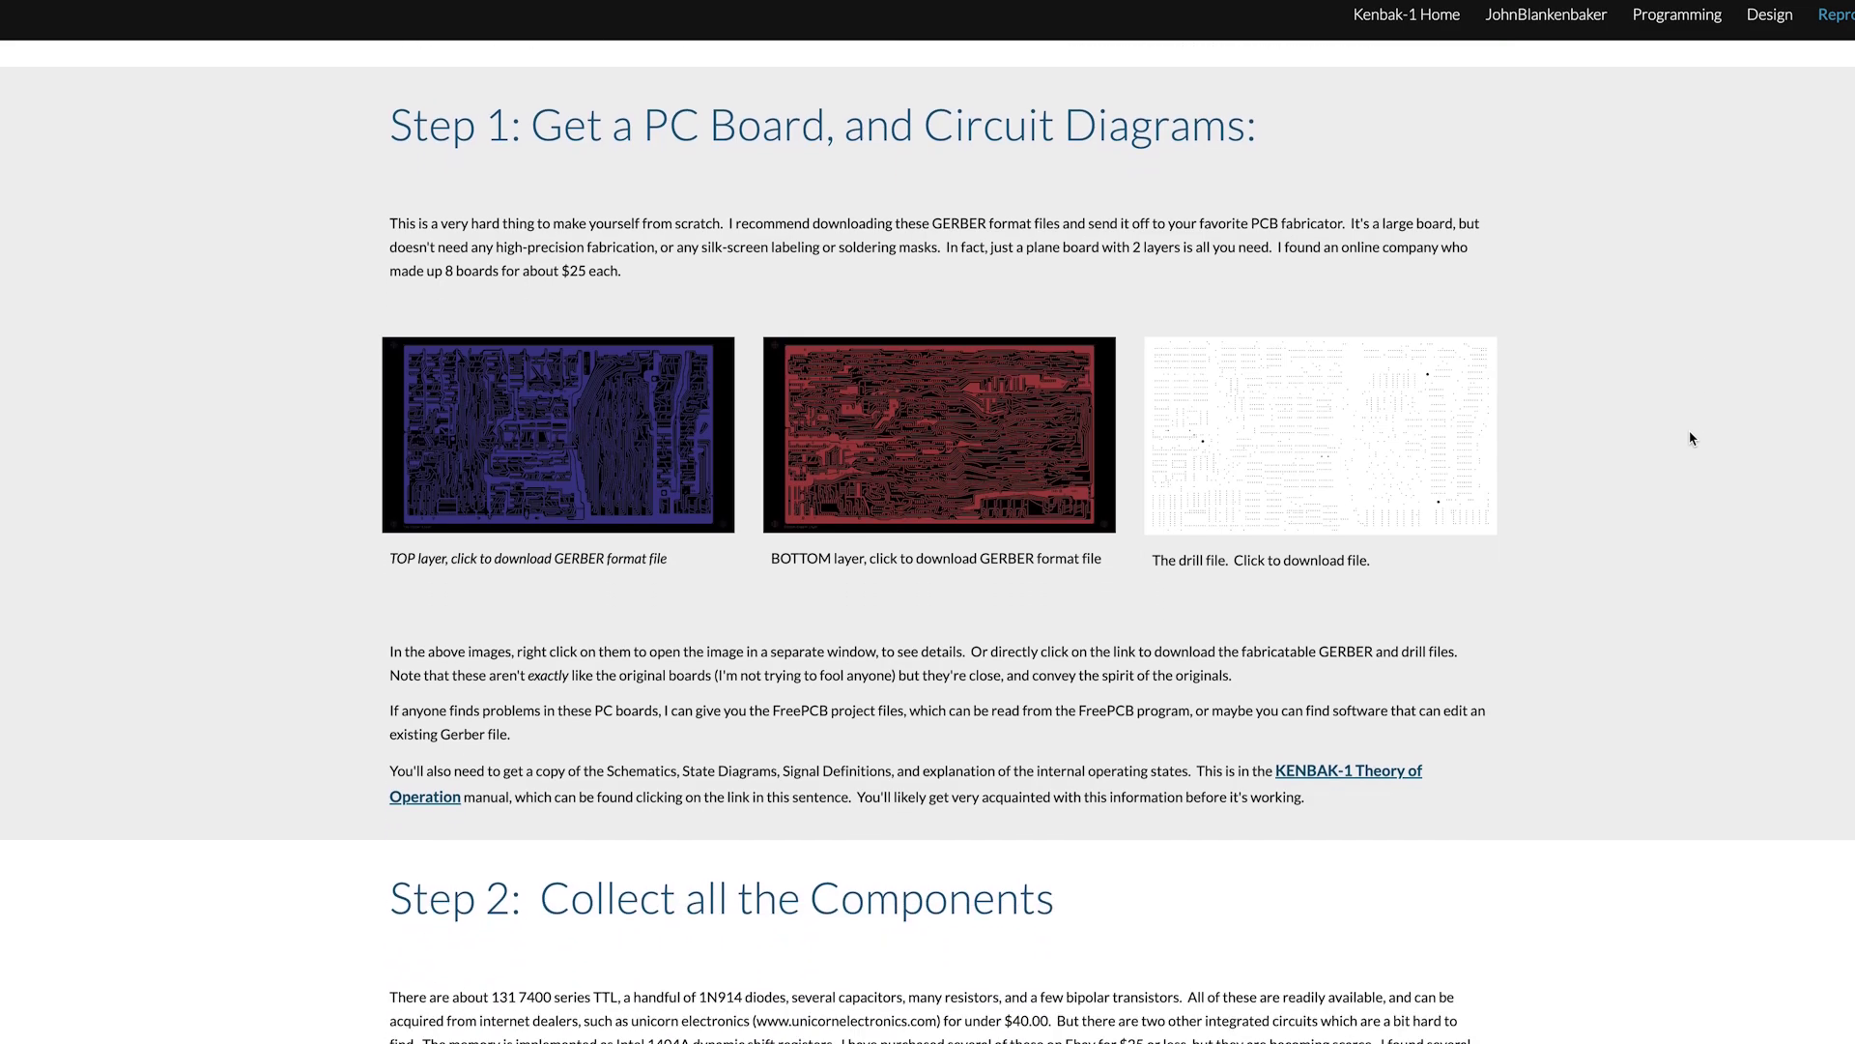
{"action": "scroll", "coordinate": [1689, 437], "scroll_direction": "down", "scroll_amount": 1}
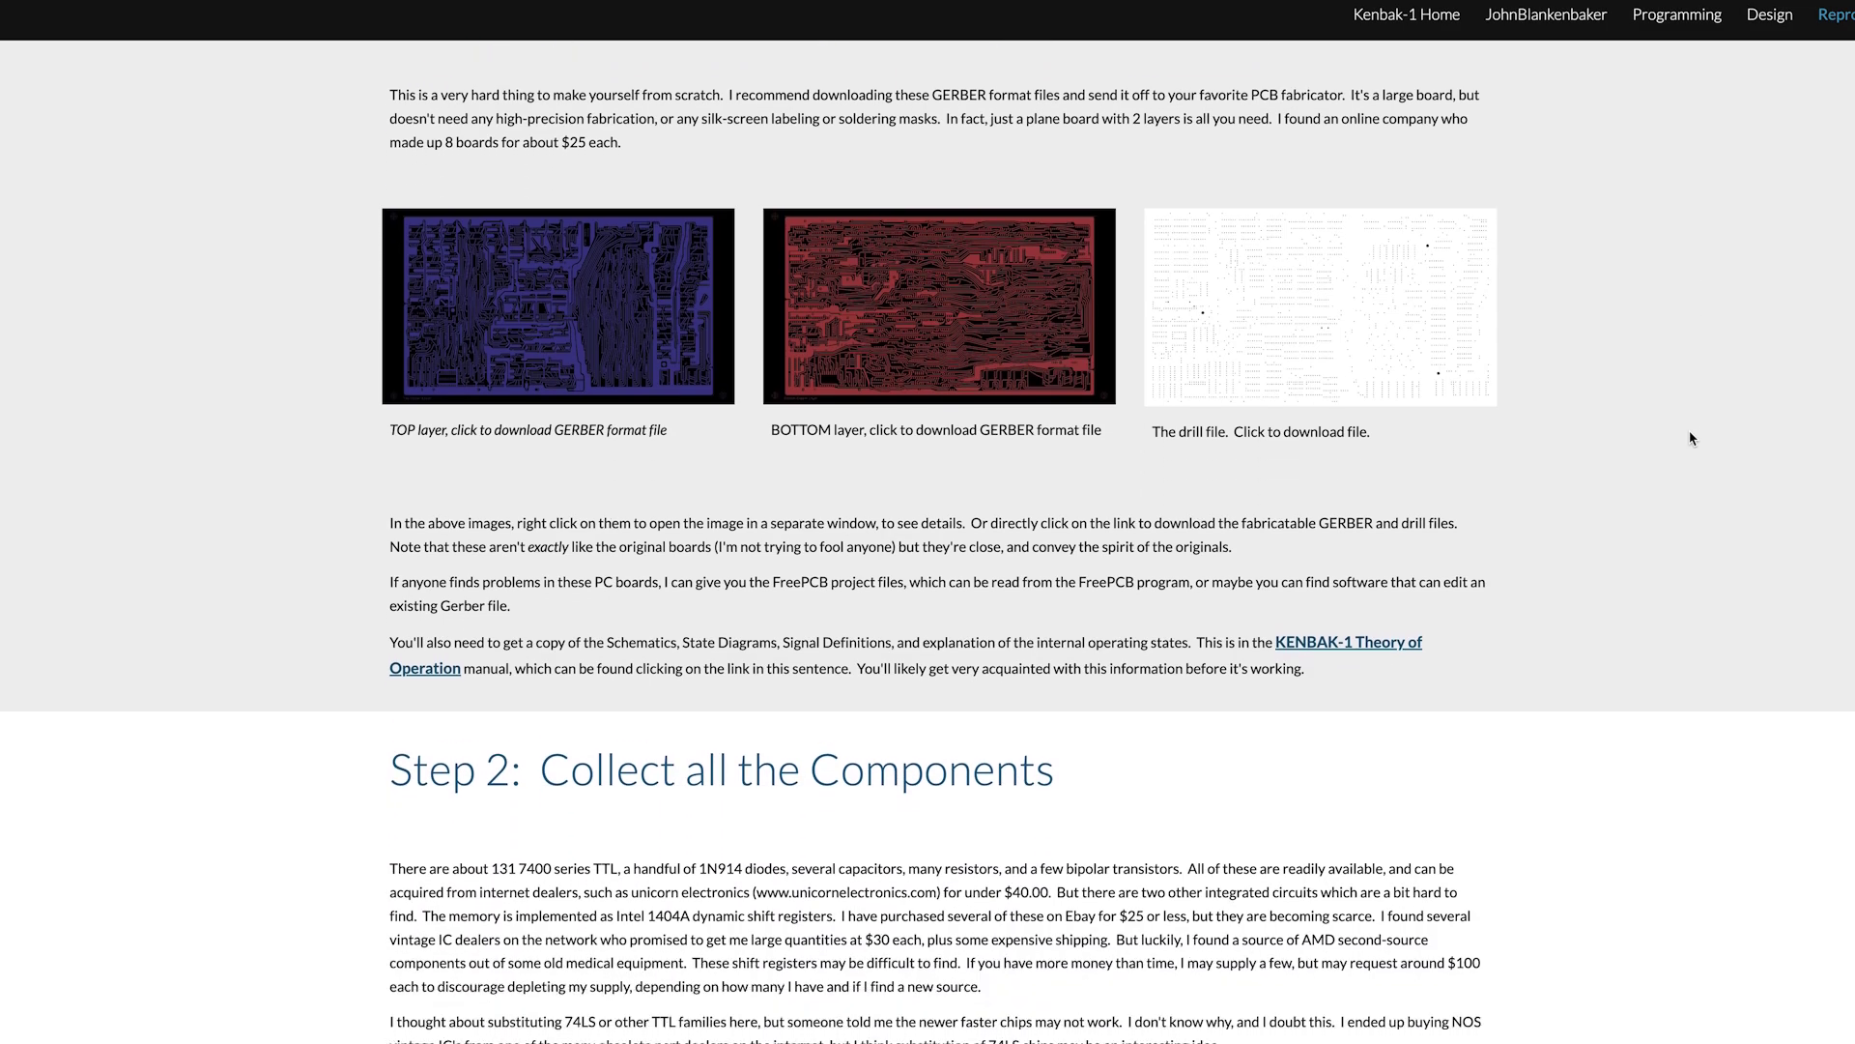
{"action": "scroll", "coordinate": [1689, 438], "scroll_direction": "down", "scroll_amount": 2}
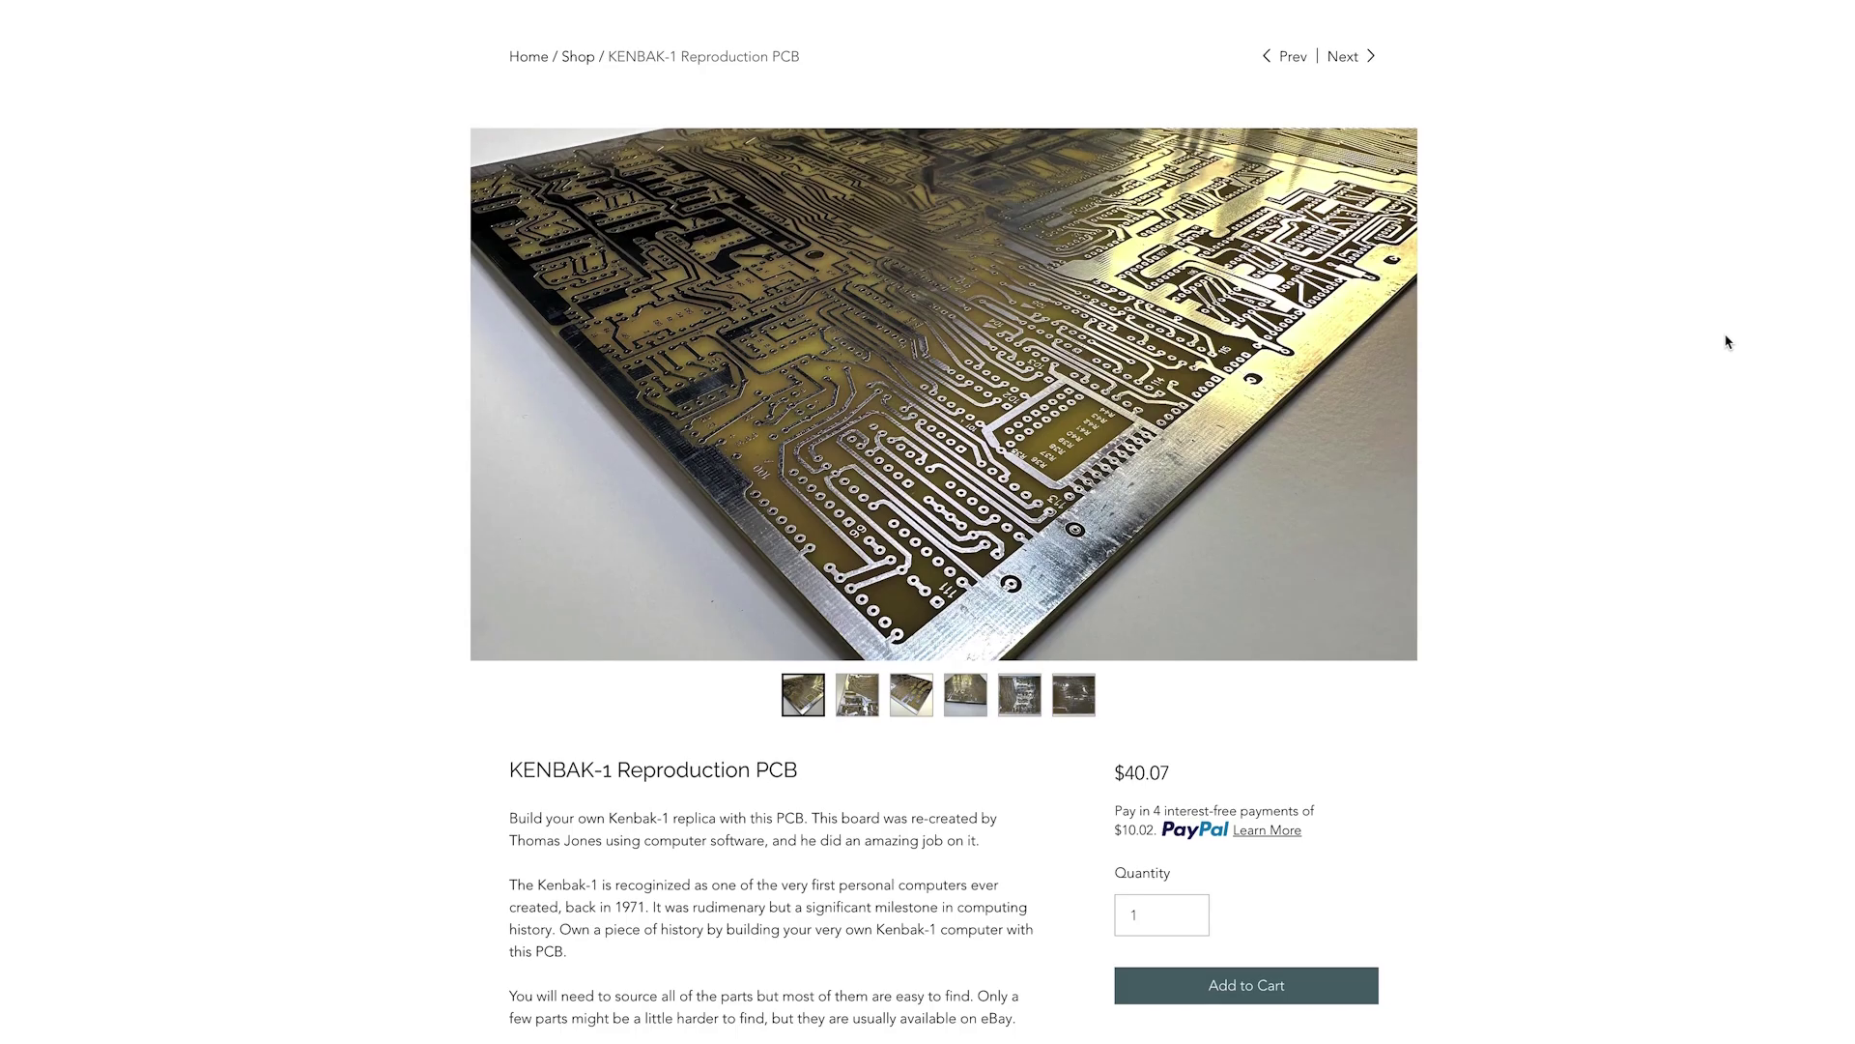
Step: Examine the KENBAK-1 Reproduction PCB product page and the board's 3D model
{"action": "scroll", "coordinate": [1728, 341], "scroll_direction": "down", "scroll_amount": 1}
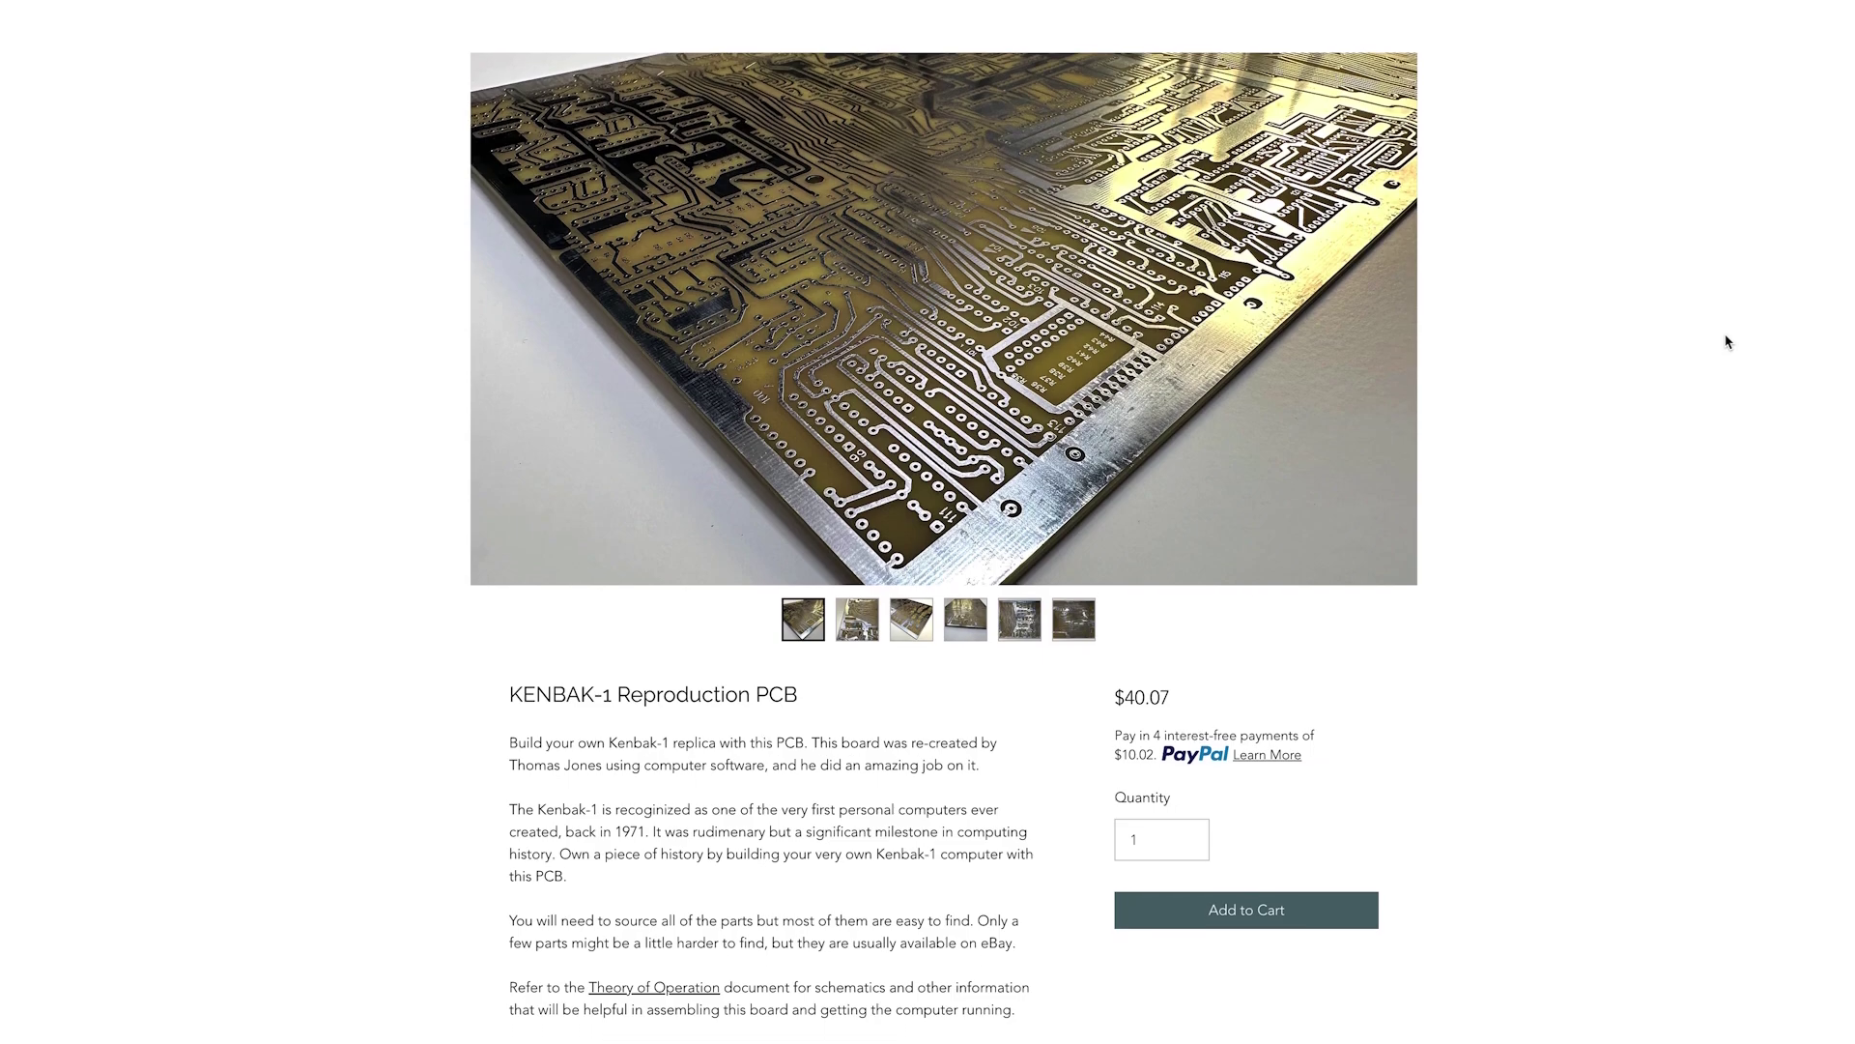
{"action": "scroll", "coordinate": [1728, 342], "scroll_direction": "down", "scroll_amount": 1}
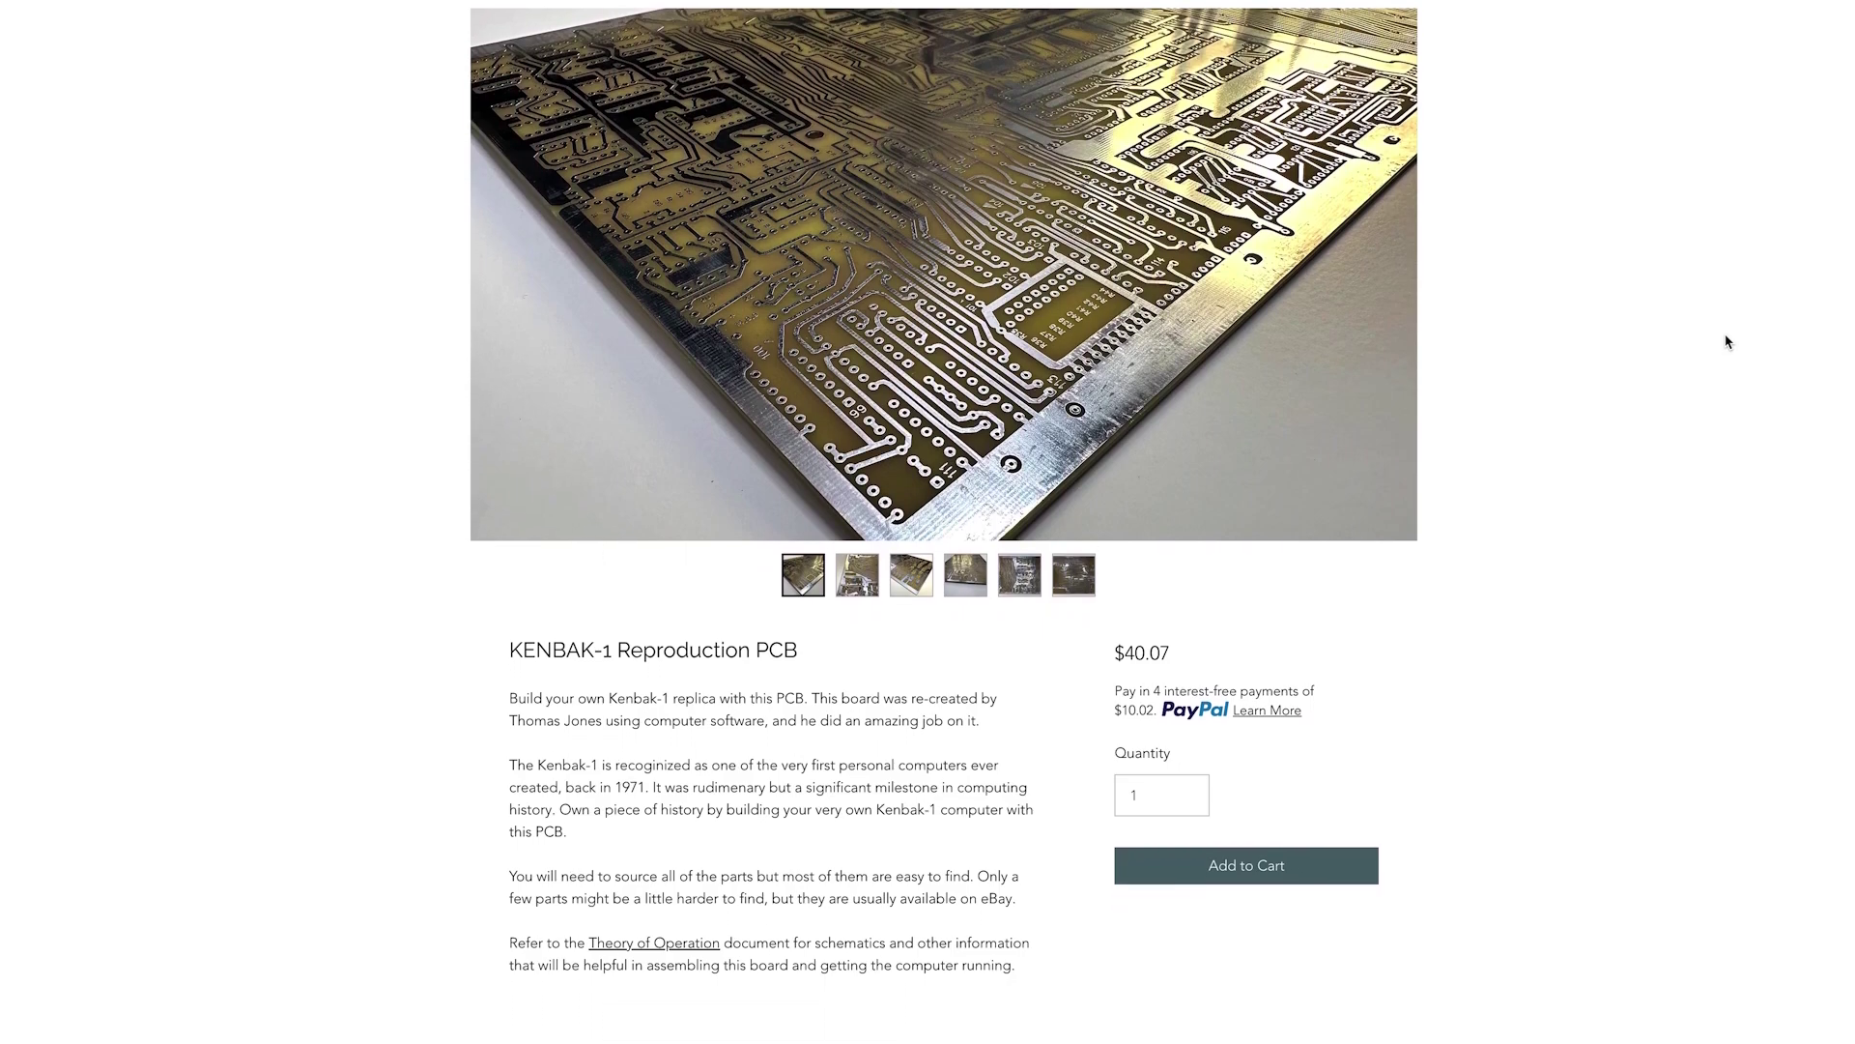
{"action": "scroll", "coordinate": [1728, 341], "scroll_direction": "down", "scroll_amount": 1}
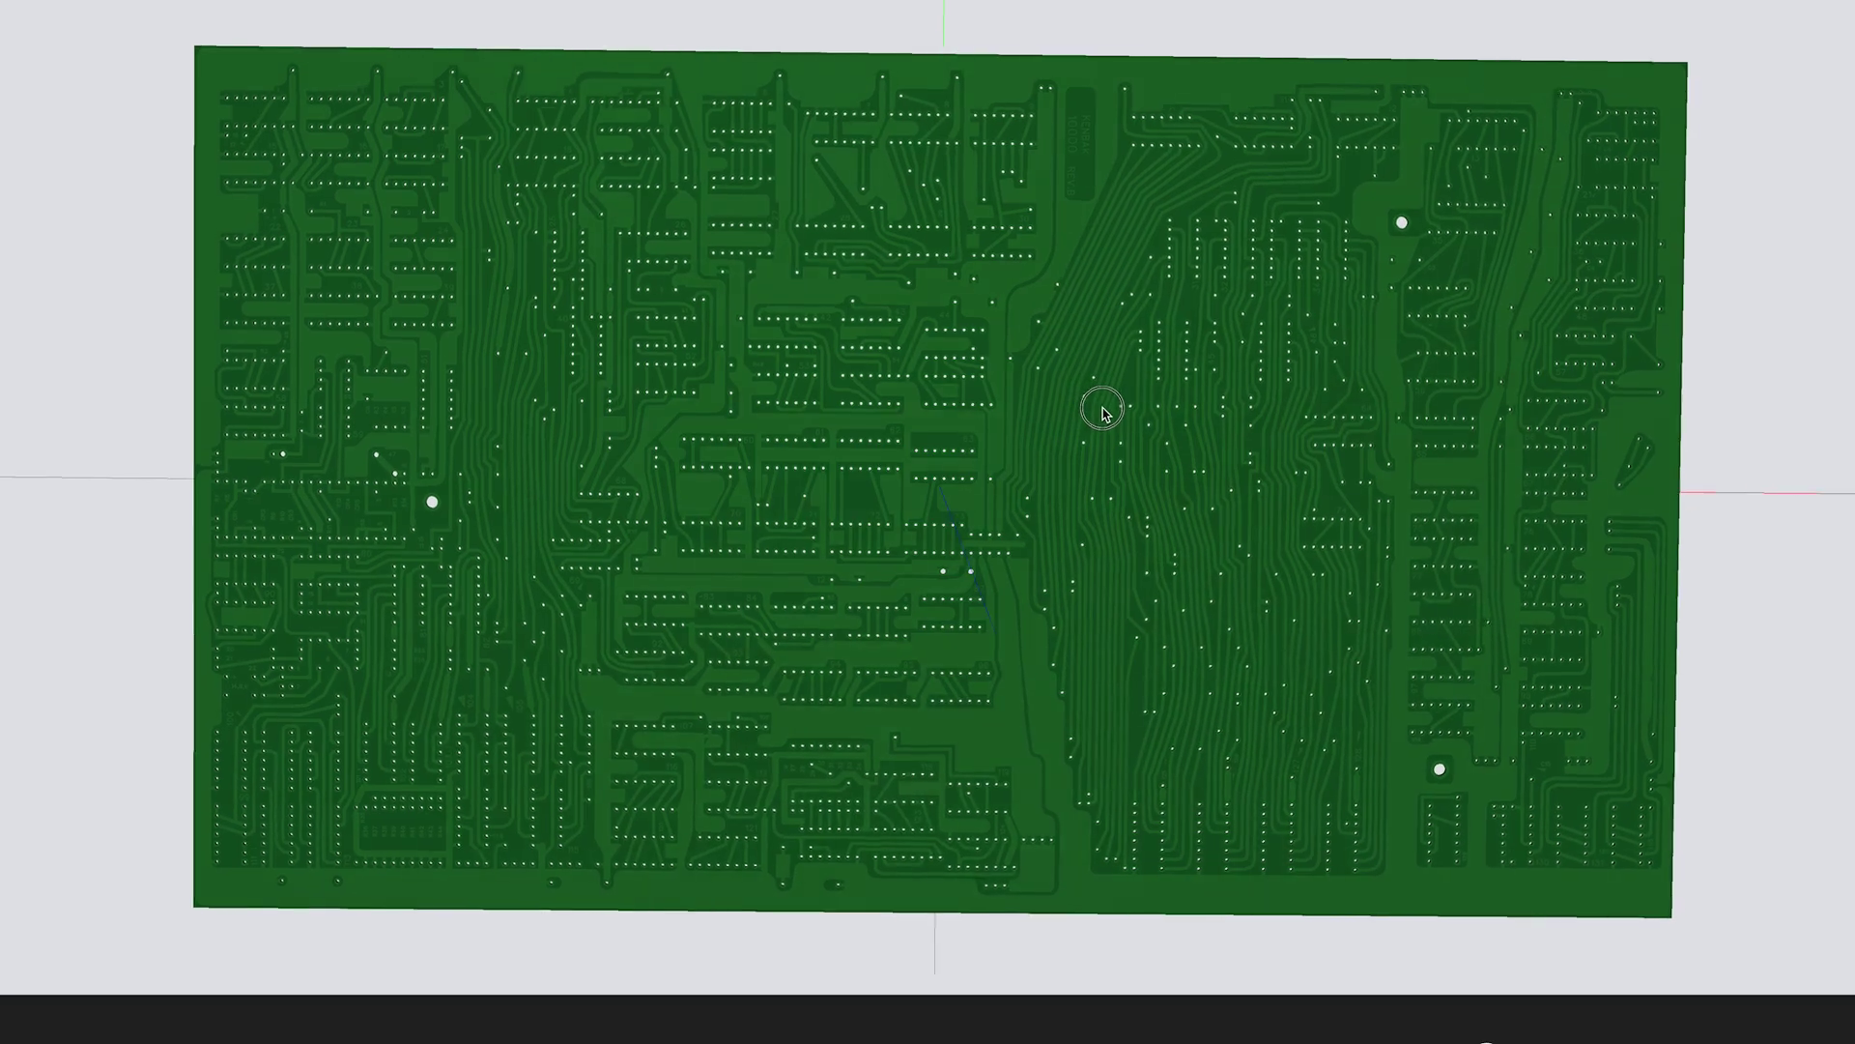
{"action": "left_click_drag", "start_coordinate": [1102, 406], "coordinate": [753, 214]}
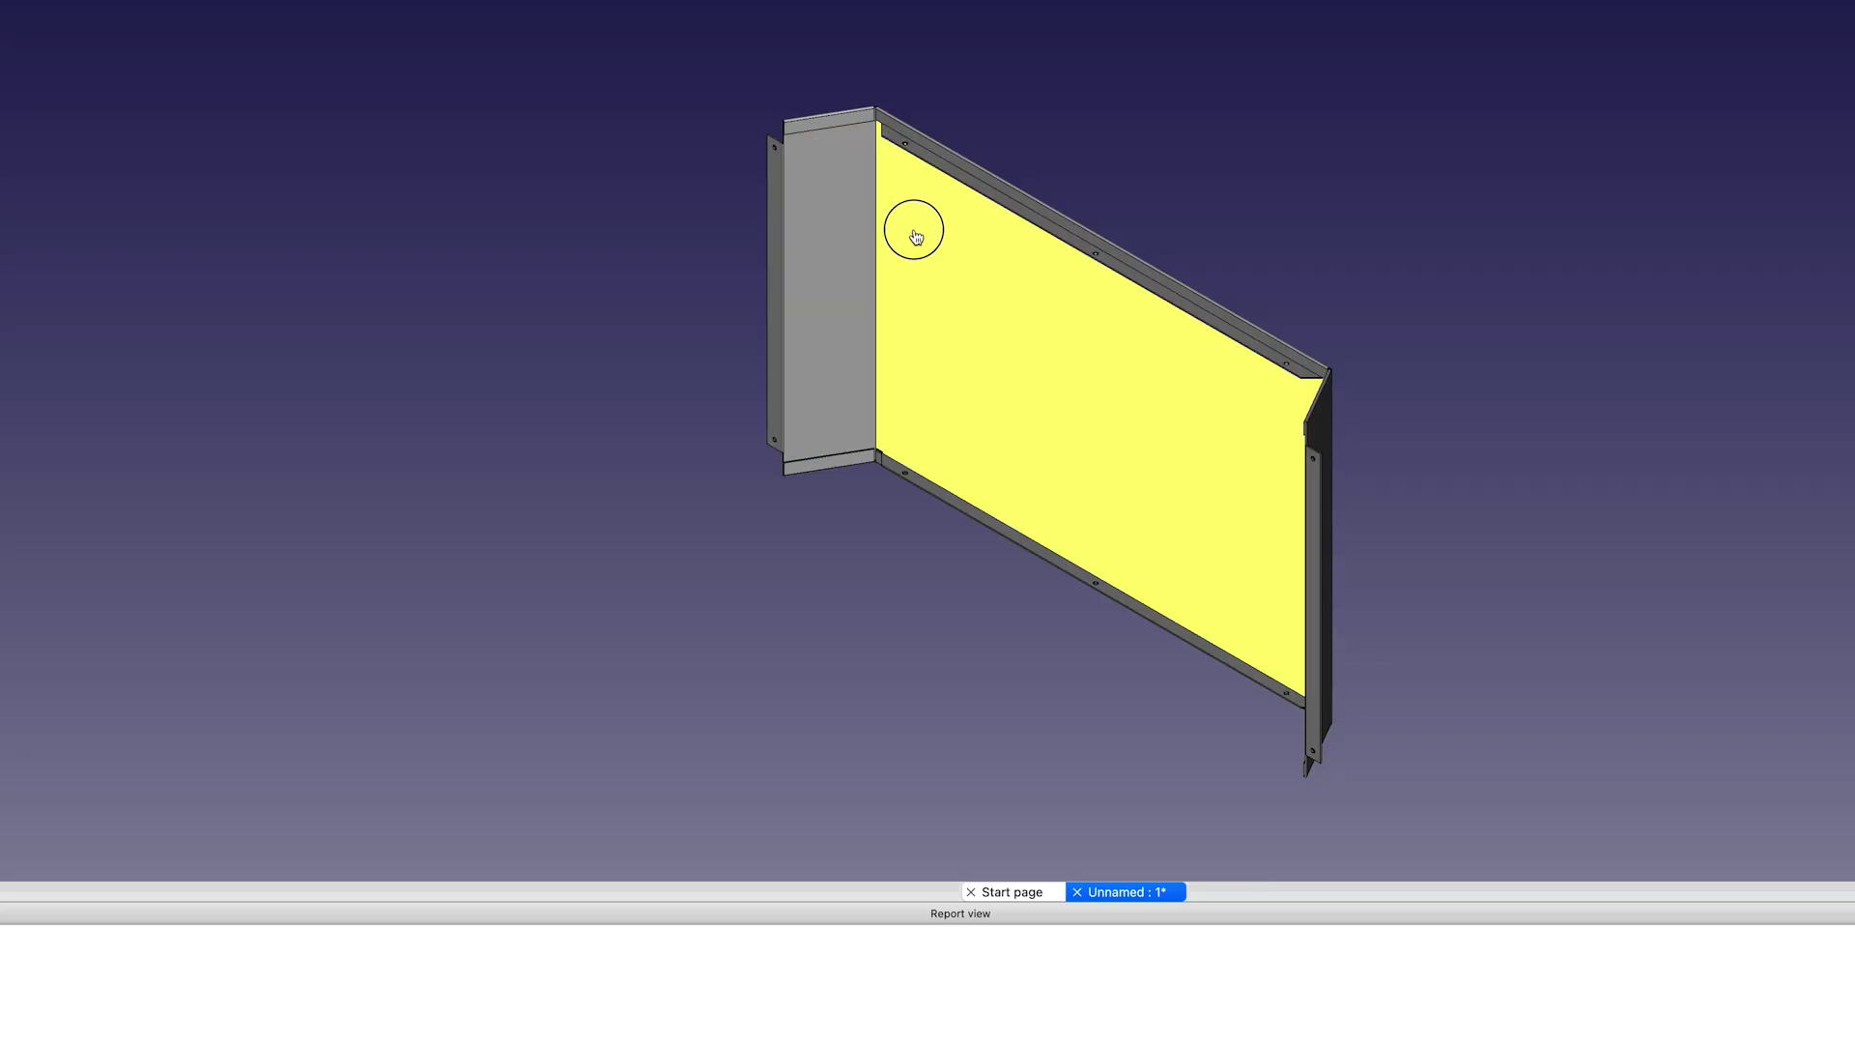
Step: Inspect the bent sheet-metal case part's main face and flange in the front, top, side and isometric views
{"action": "left_click", "coordinate": [916, 237]}
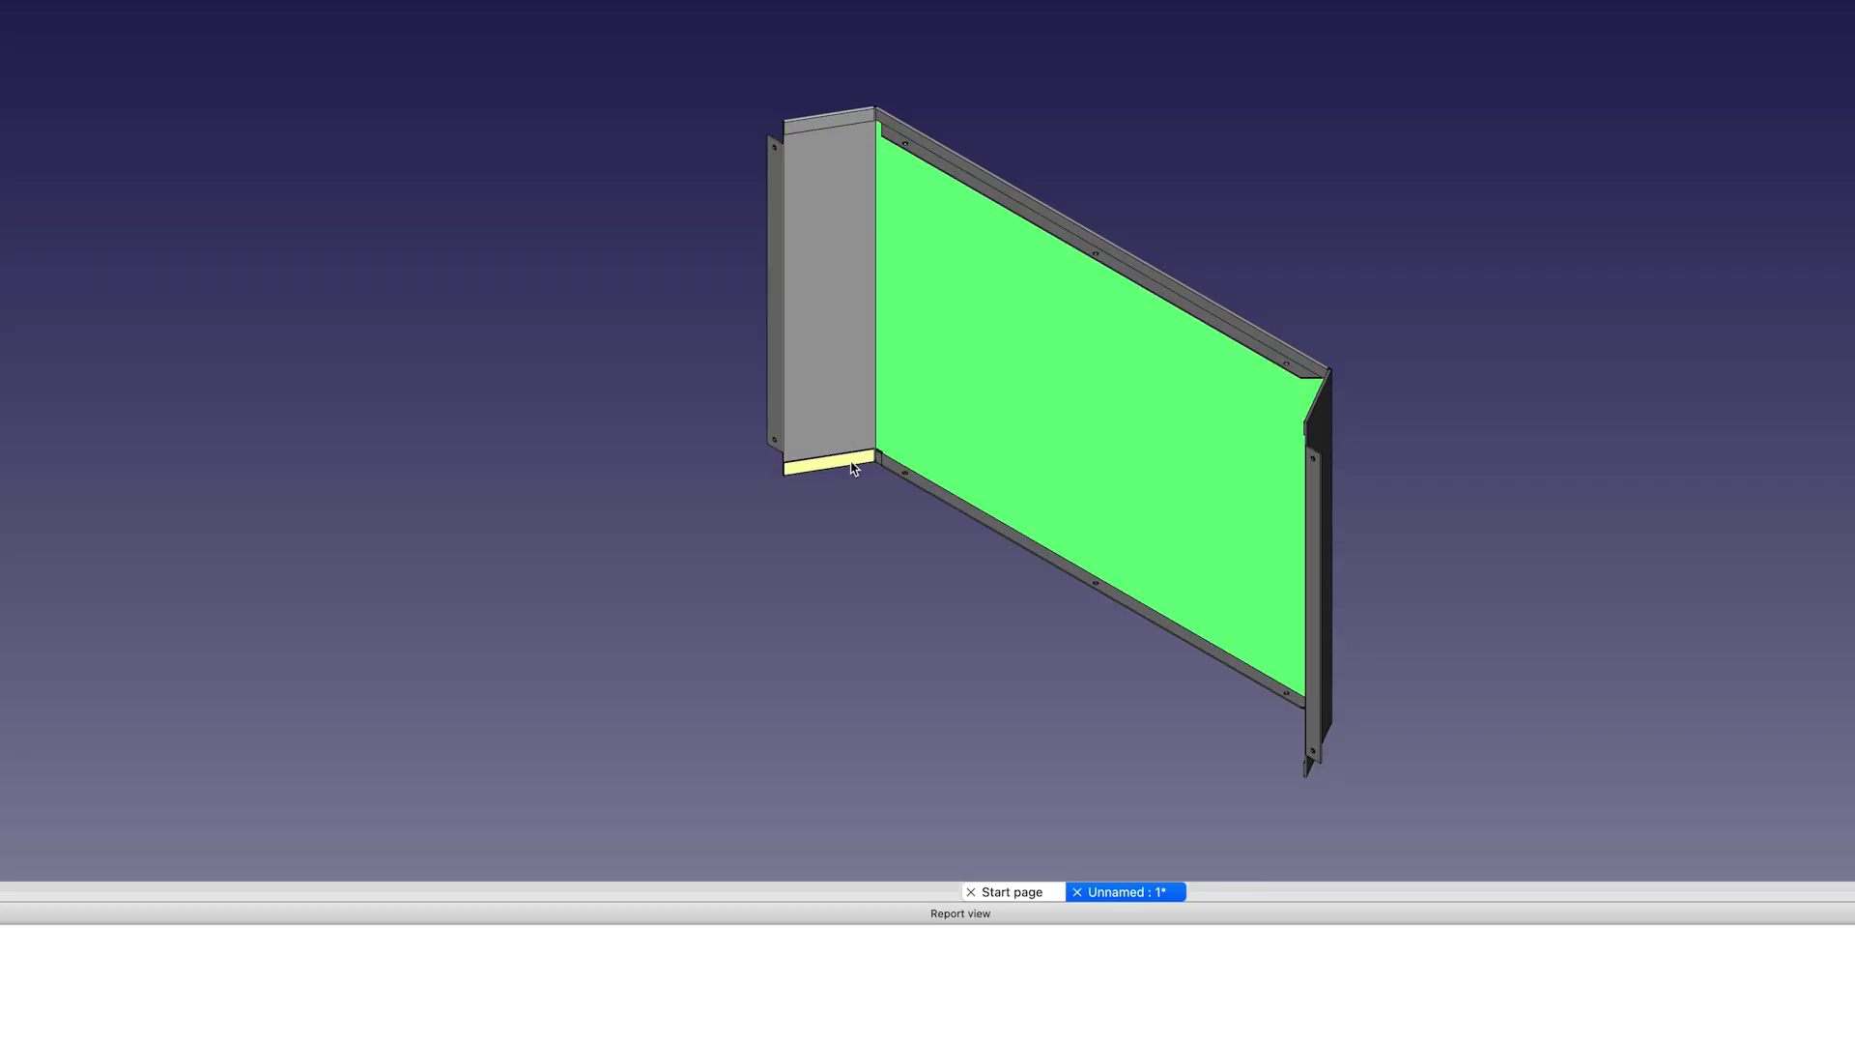
{"action": "left_click", "coordinate": [919, 483]}
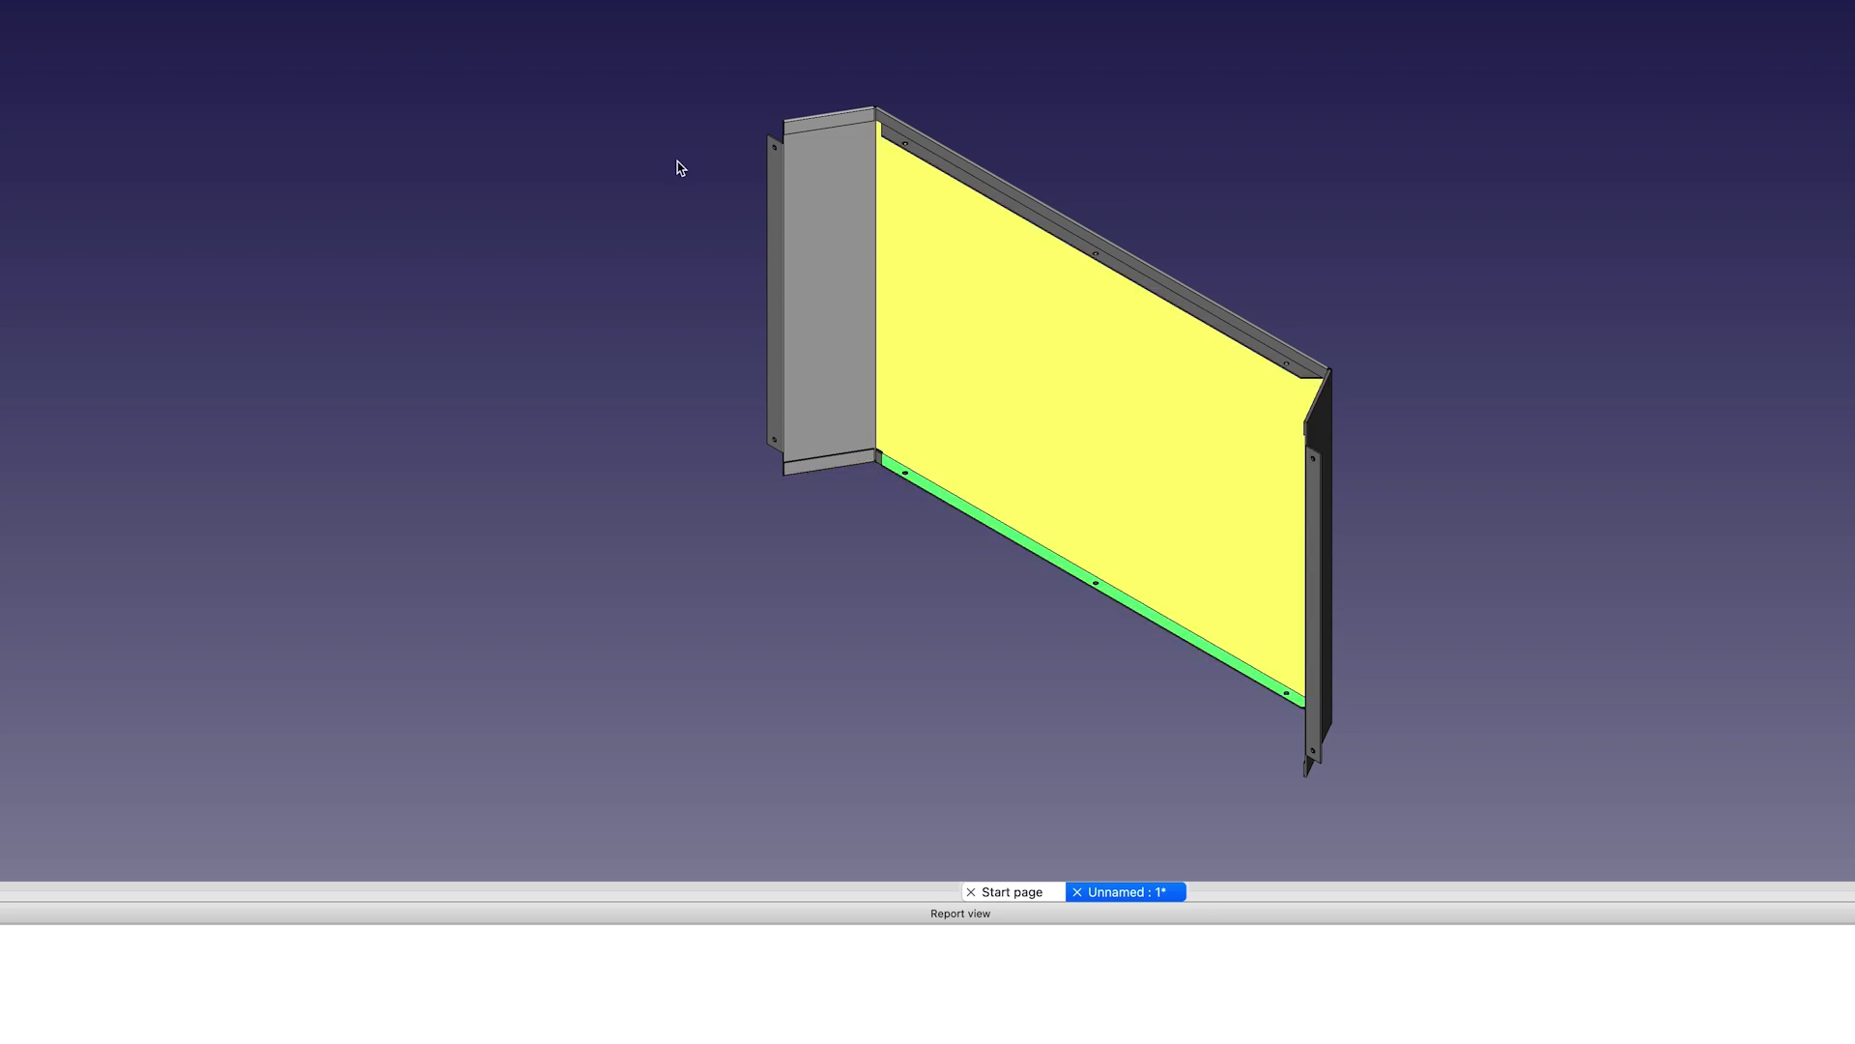
{"action": "key", "text": "1"}
{"action": "key", "text": "2"}
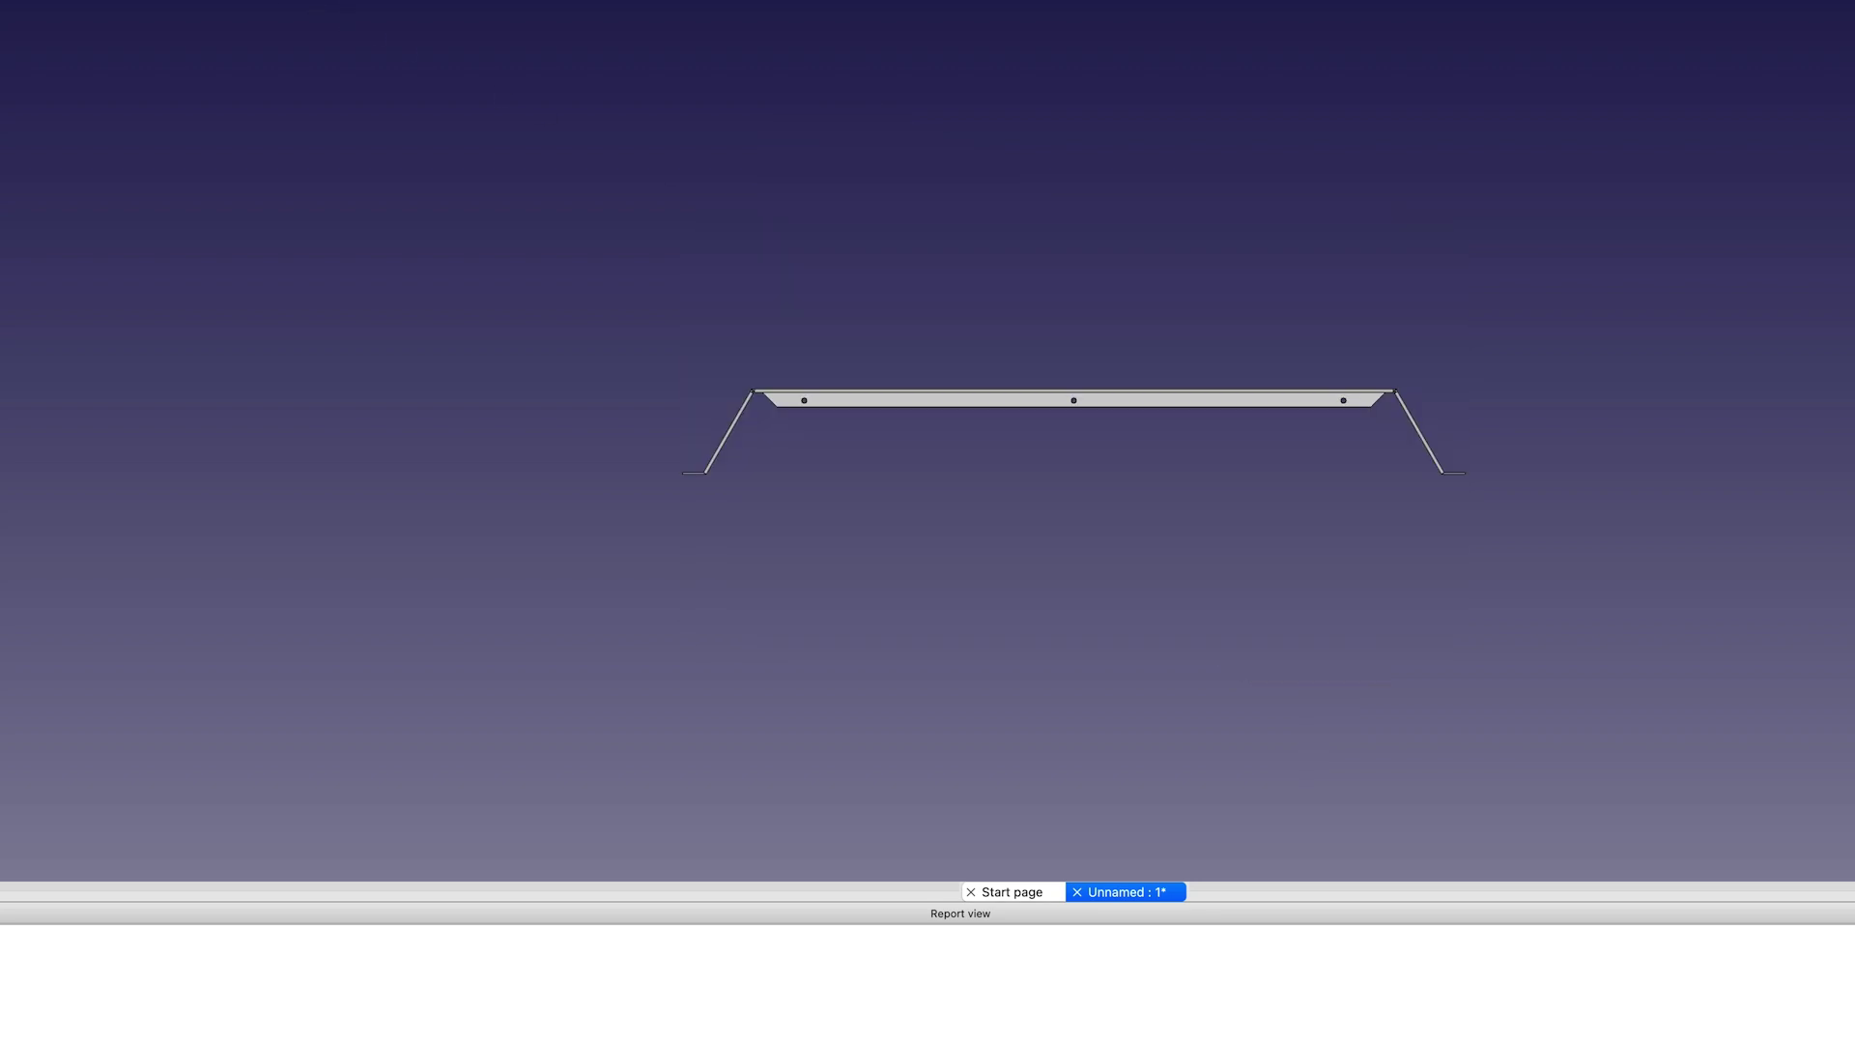
{"action": "key", "text": "3"}
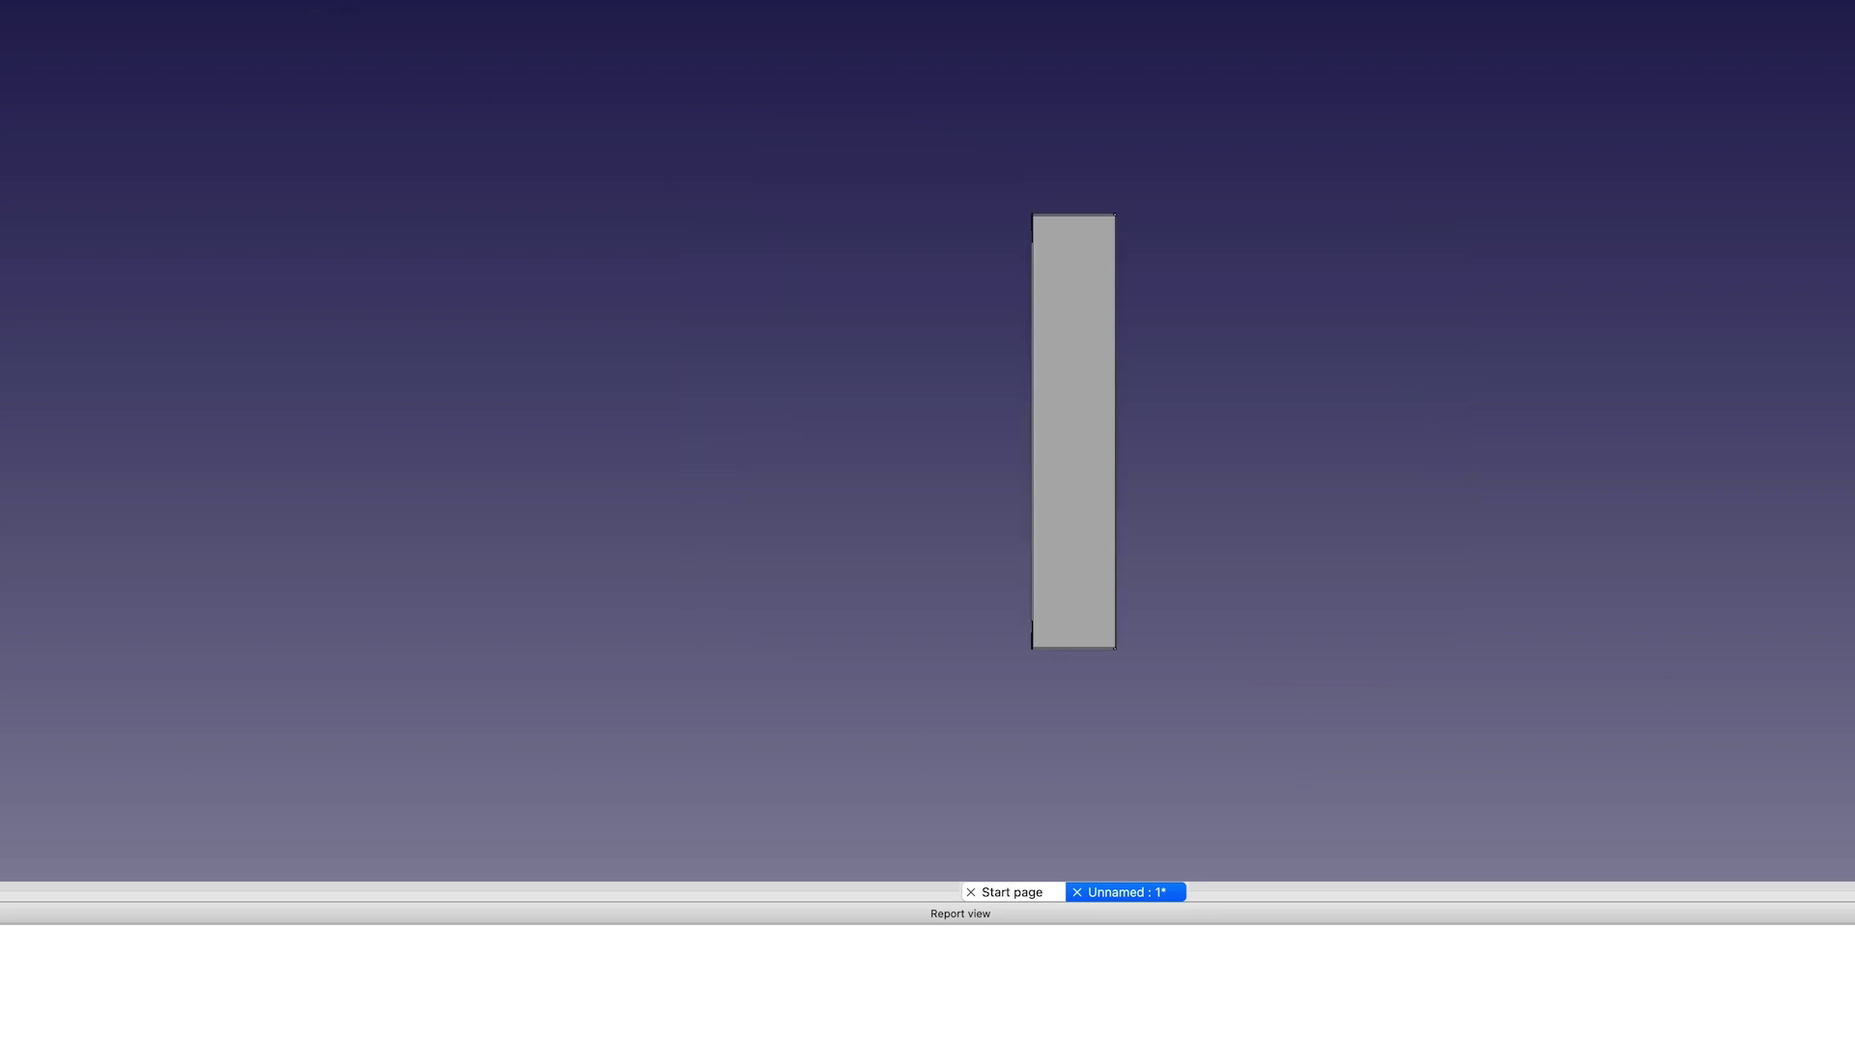
{"action": "key", "text": "0"}
{"action": "left_click", "coordinate": [1002, 318]}
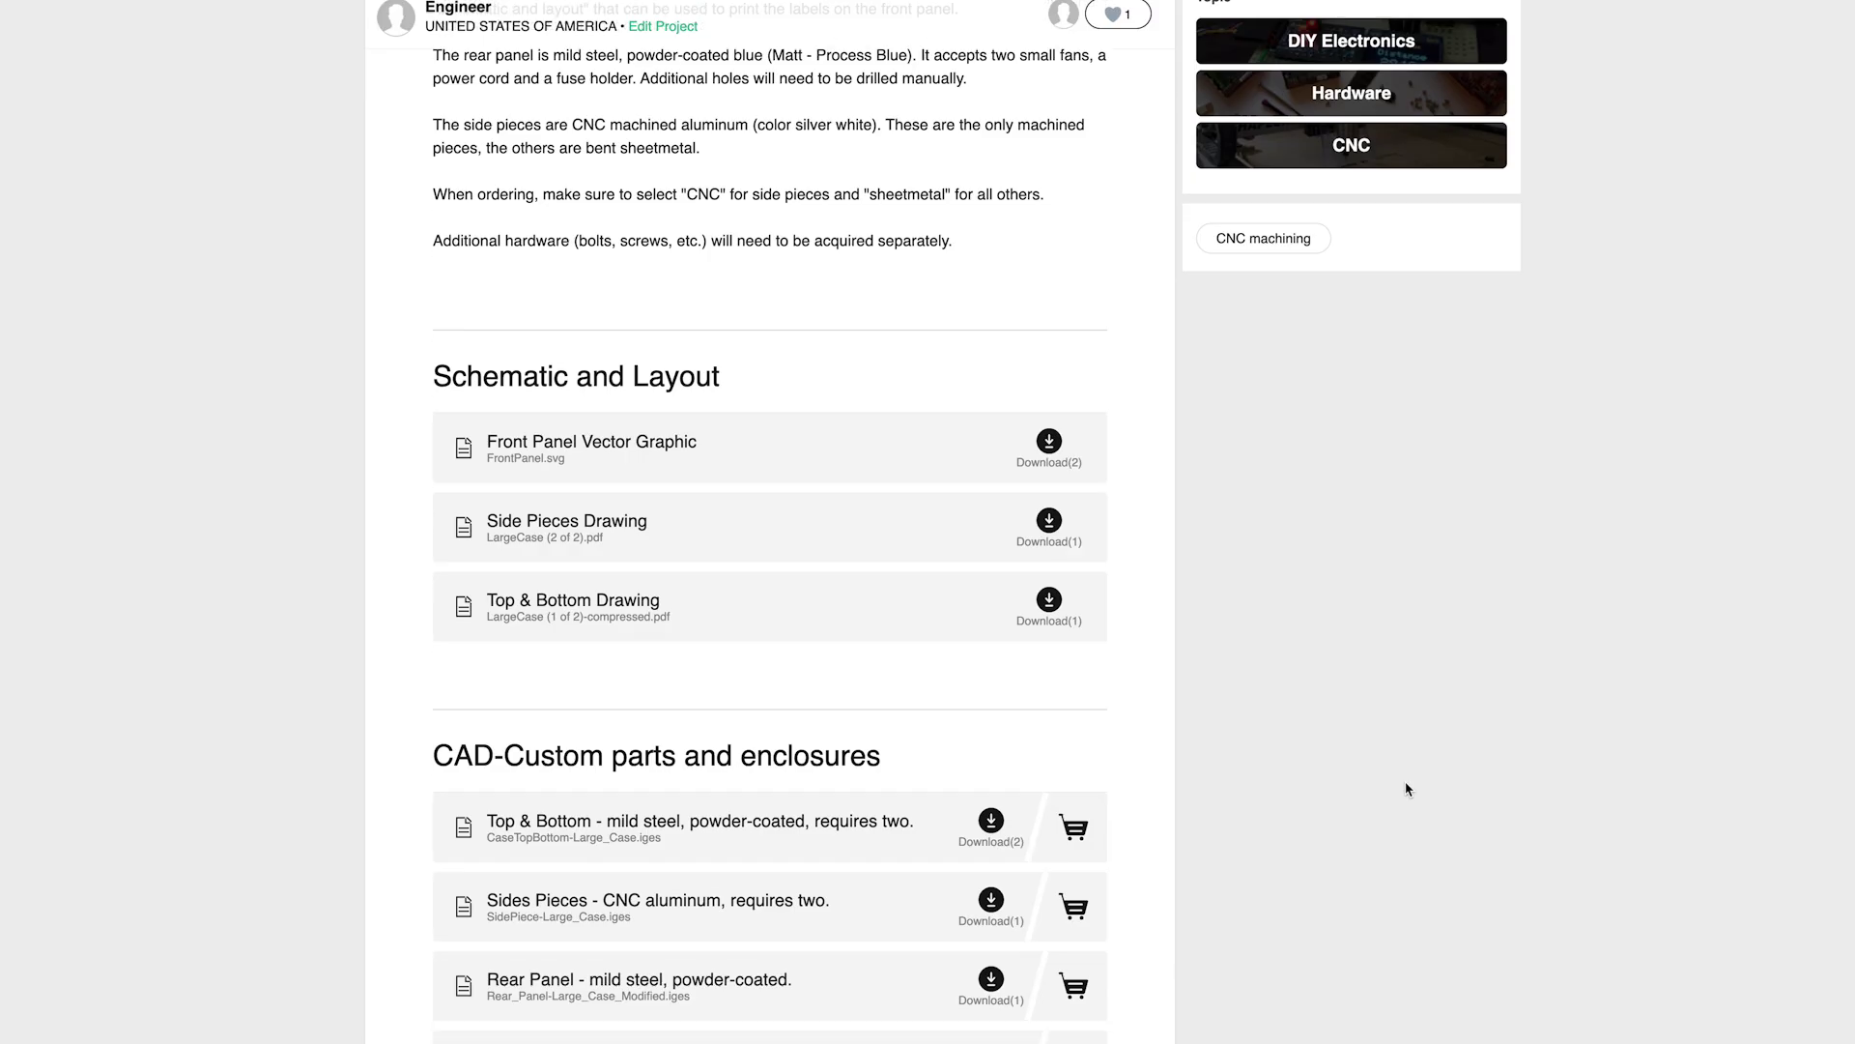
Step: Start a manufacturing quote for the mild steel Top & Bottom part from the shared PCBWay project's CAD files
{"action": "scroll", "coordinate": [1408, 787], "scroll_direction": "down", "scroll_amount": 3}
{"action": "scroll", "coordinate": [1407, 787], "scroll_direction": "down", "scroll_amount": 4}
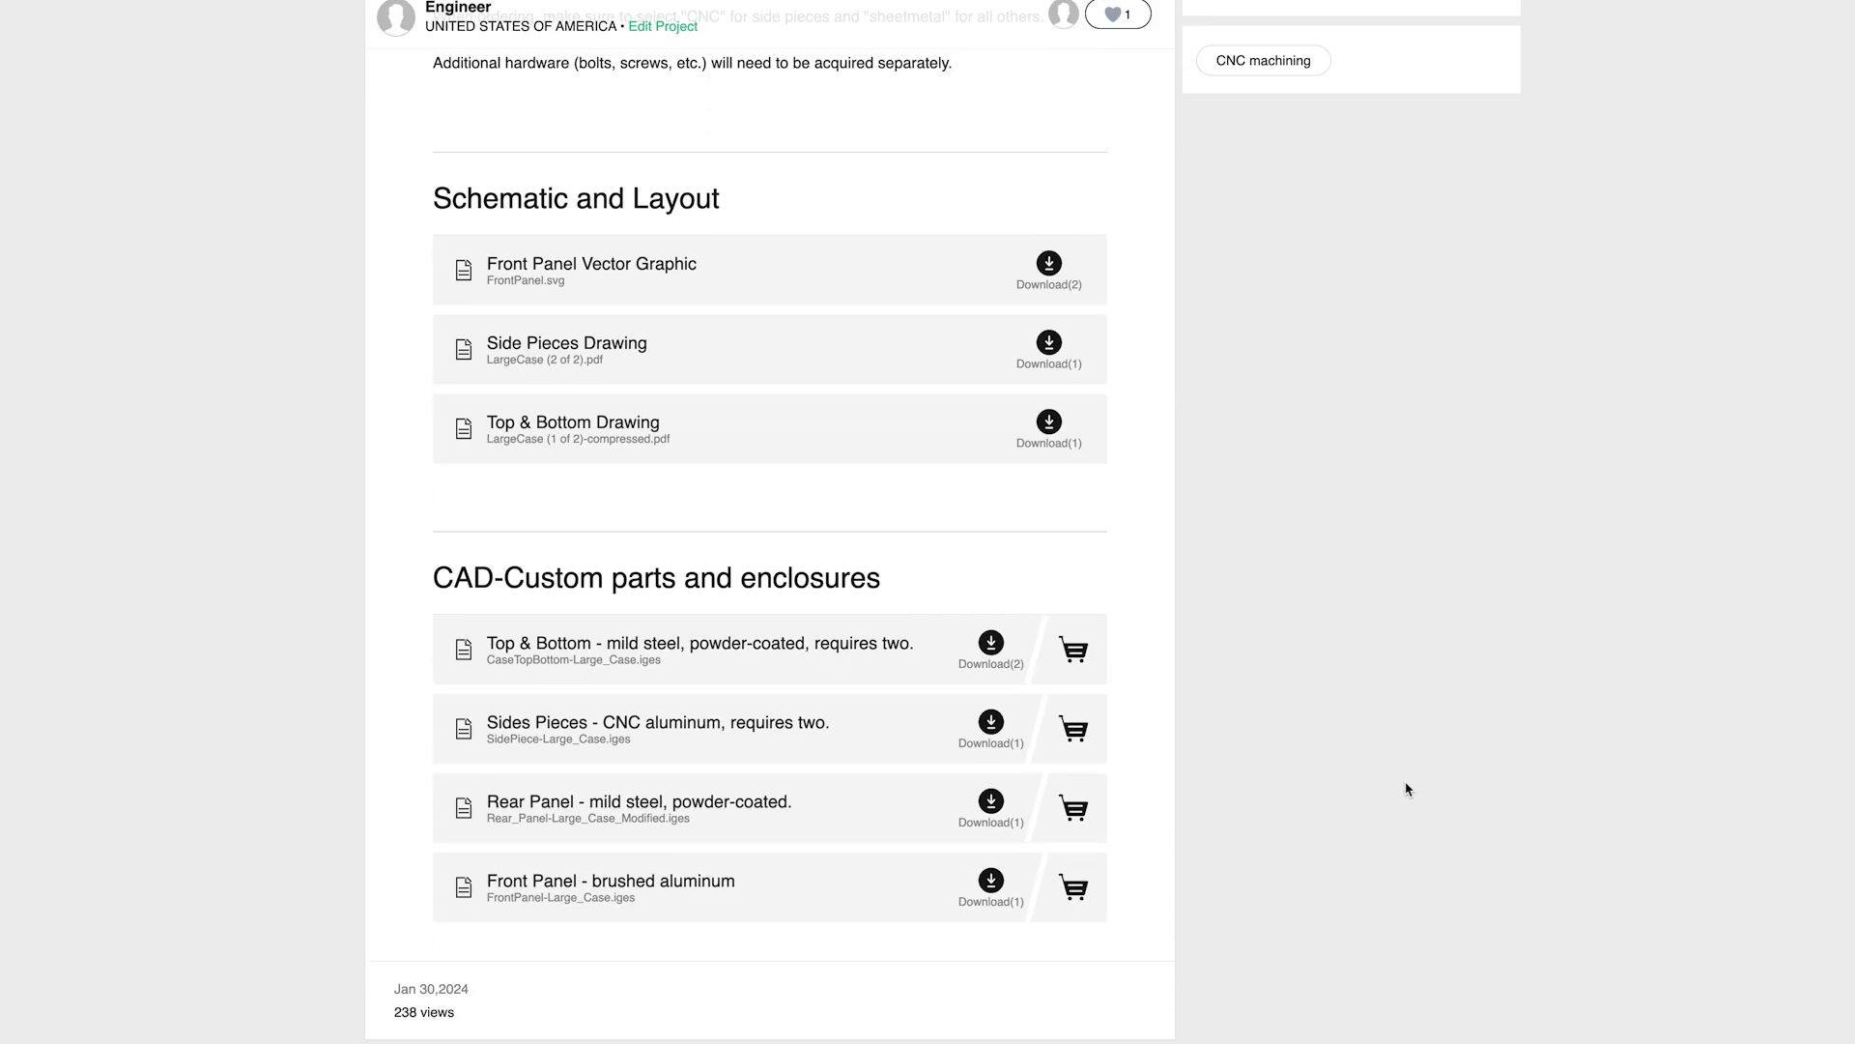
{"action": "scroll", "coordinate": [1407, 789], "scroll_direction": "down", "scroll_amount": 2}
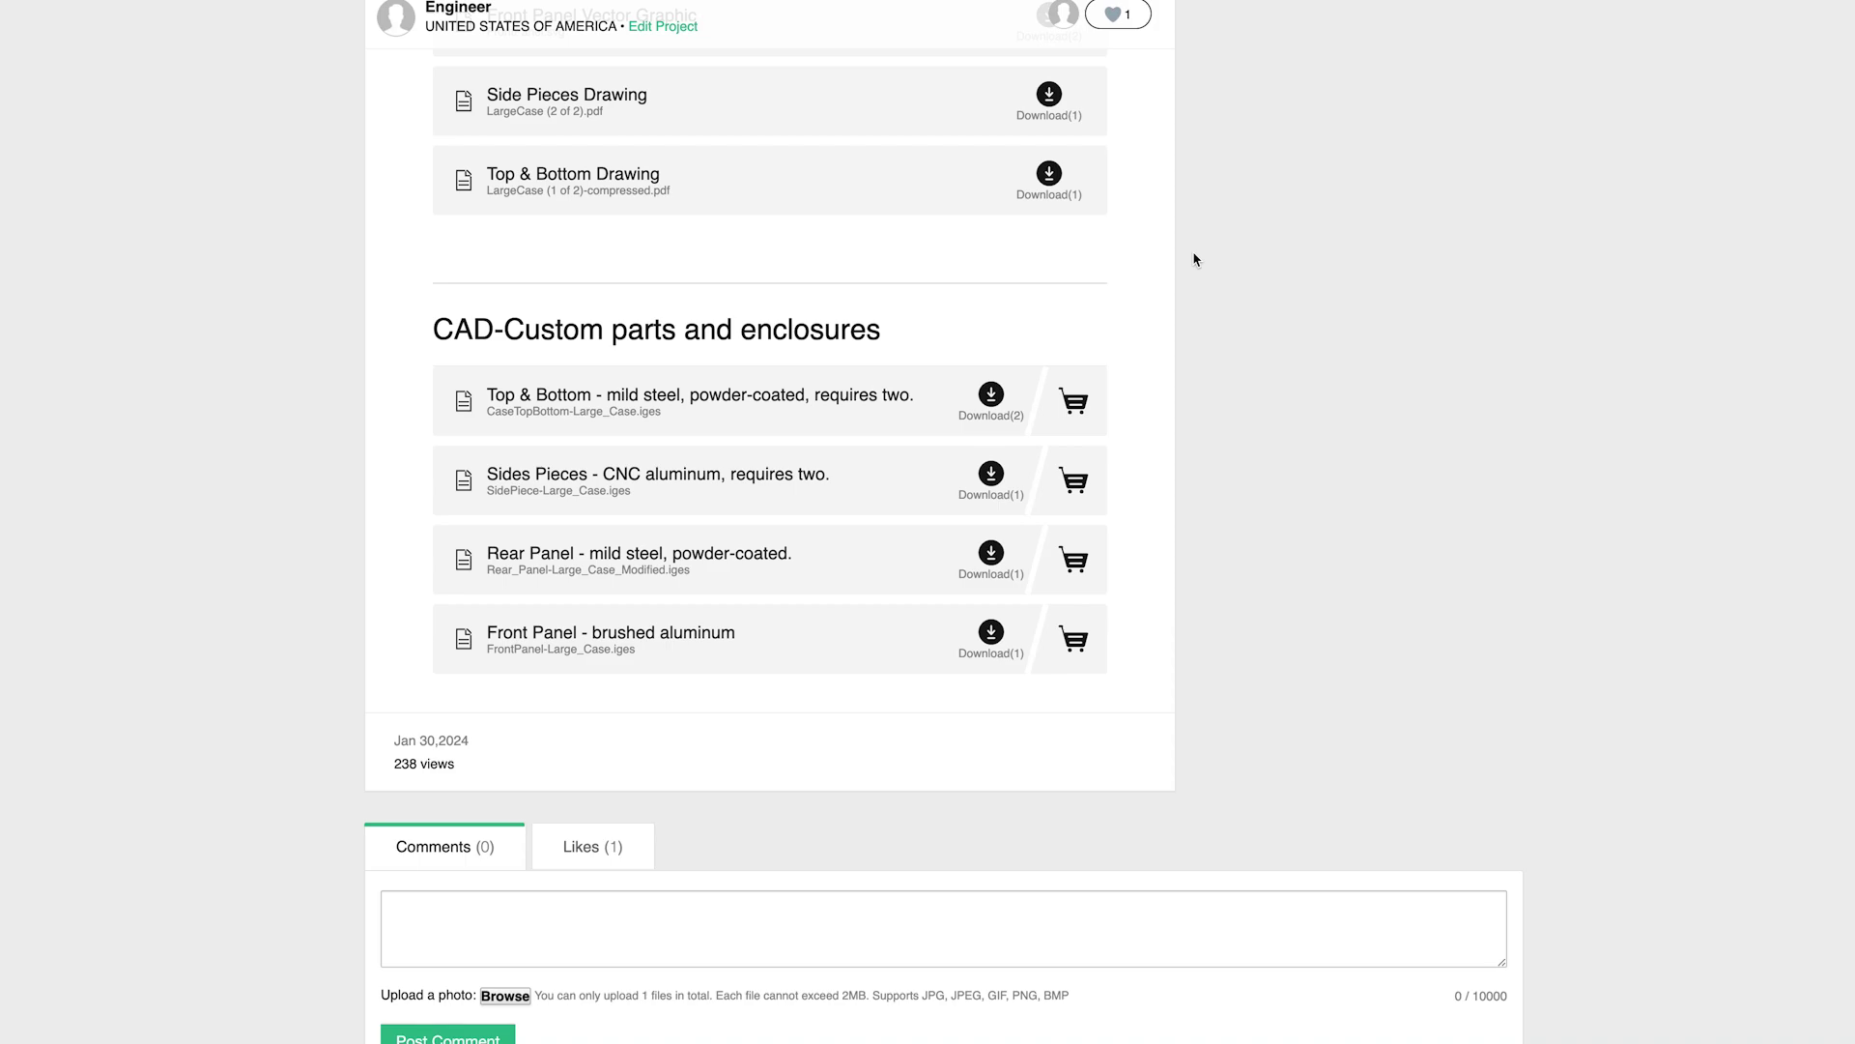
{"action": "scroll", "coordinate": [1196, 259], "scroll_direction": "down", "scroll_amount": 1}
{"action": "left_click", "coordinate": [1075, 379]}
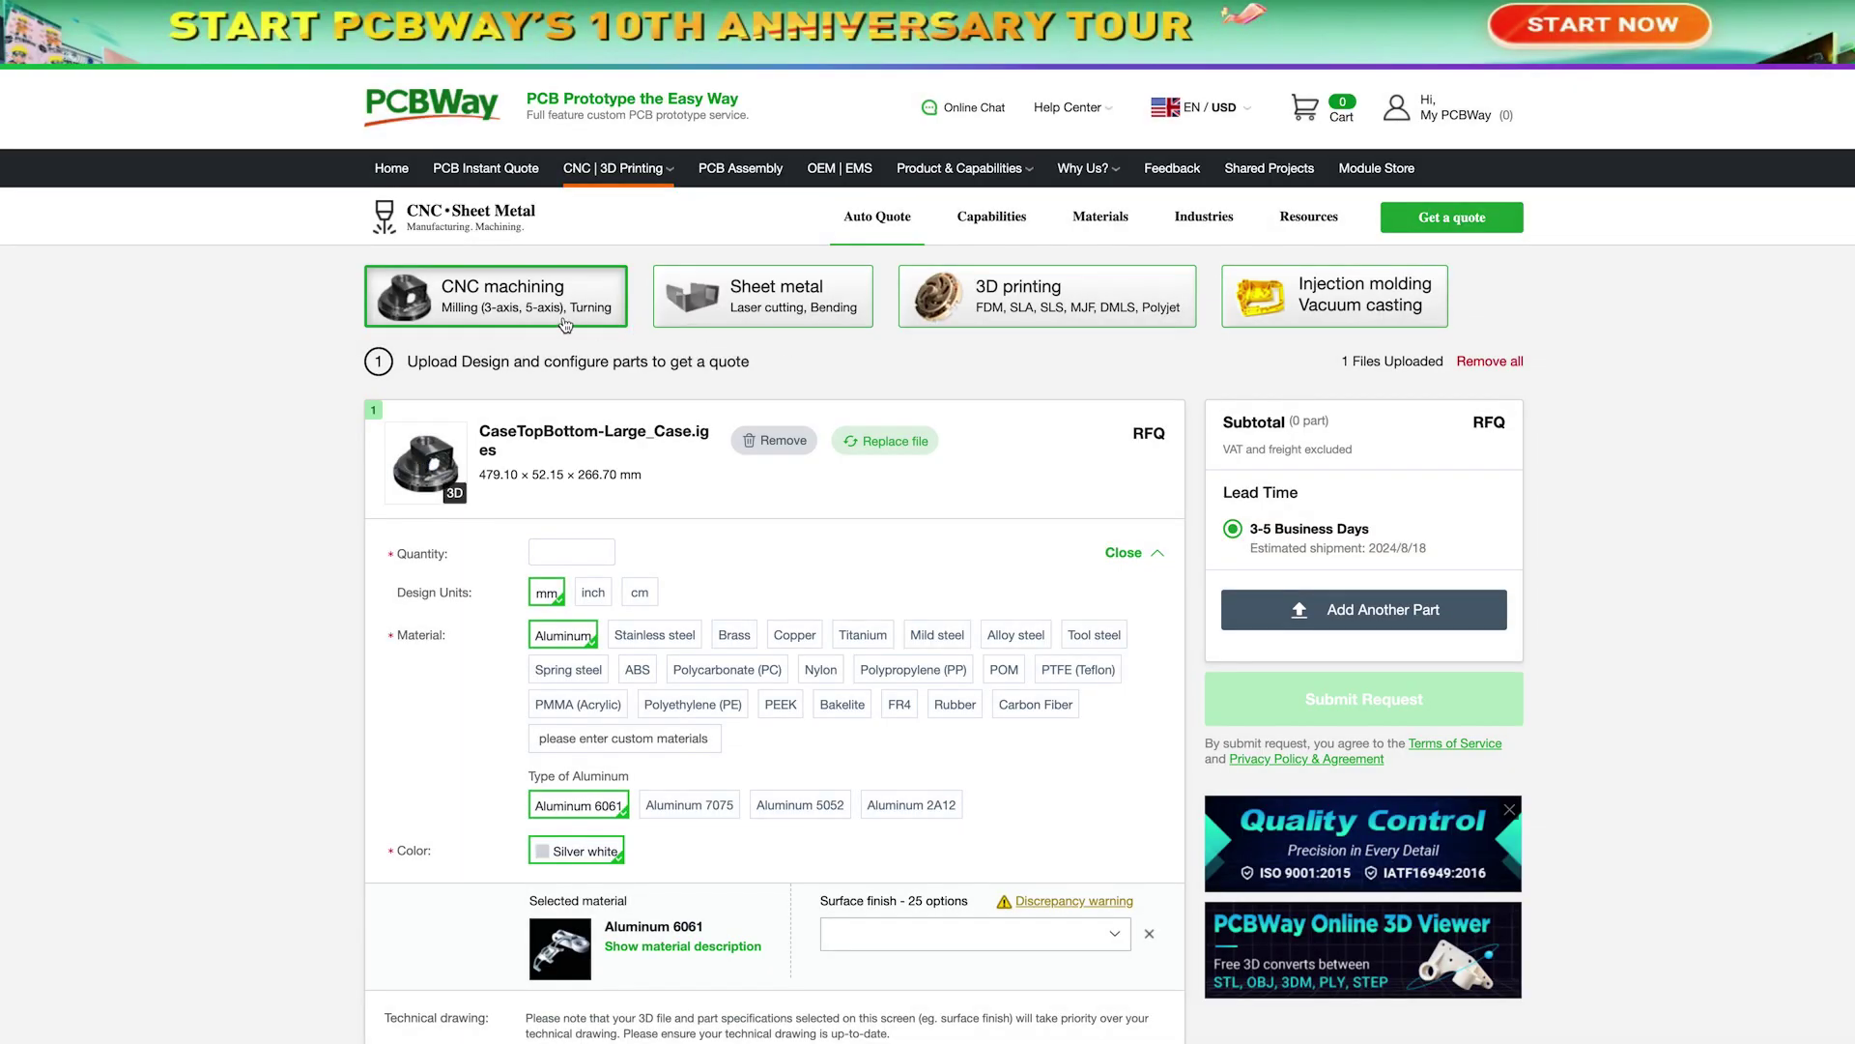
Step: Choose Sheet metal as the manufacturing process and set the part's quantity to 2
{"action": "left_click", "coordinate": [727, 308]}
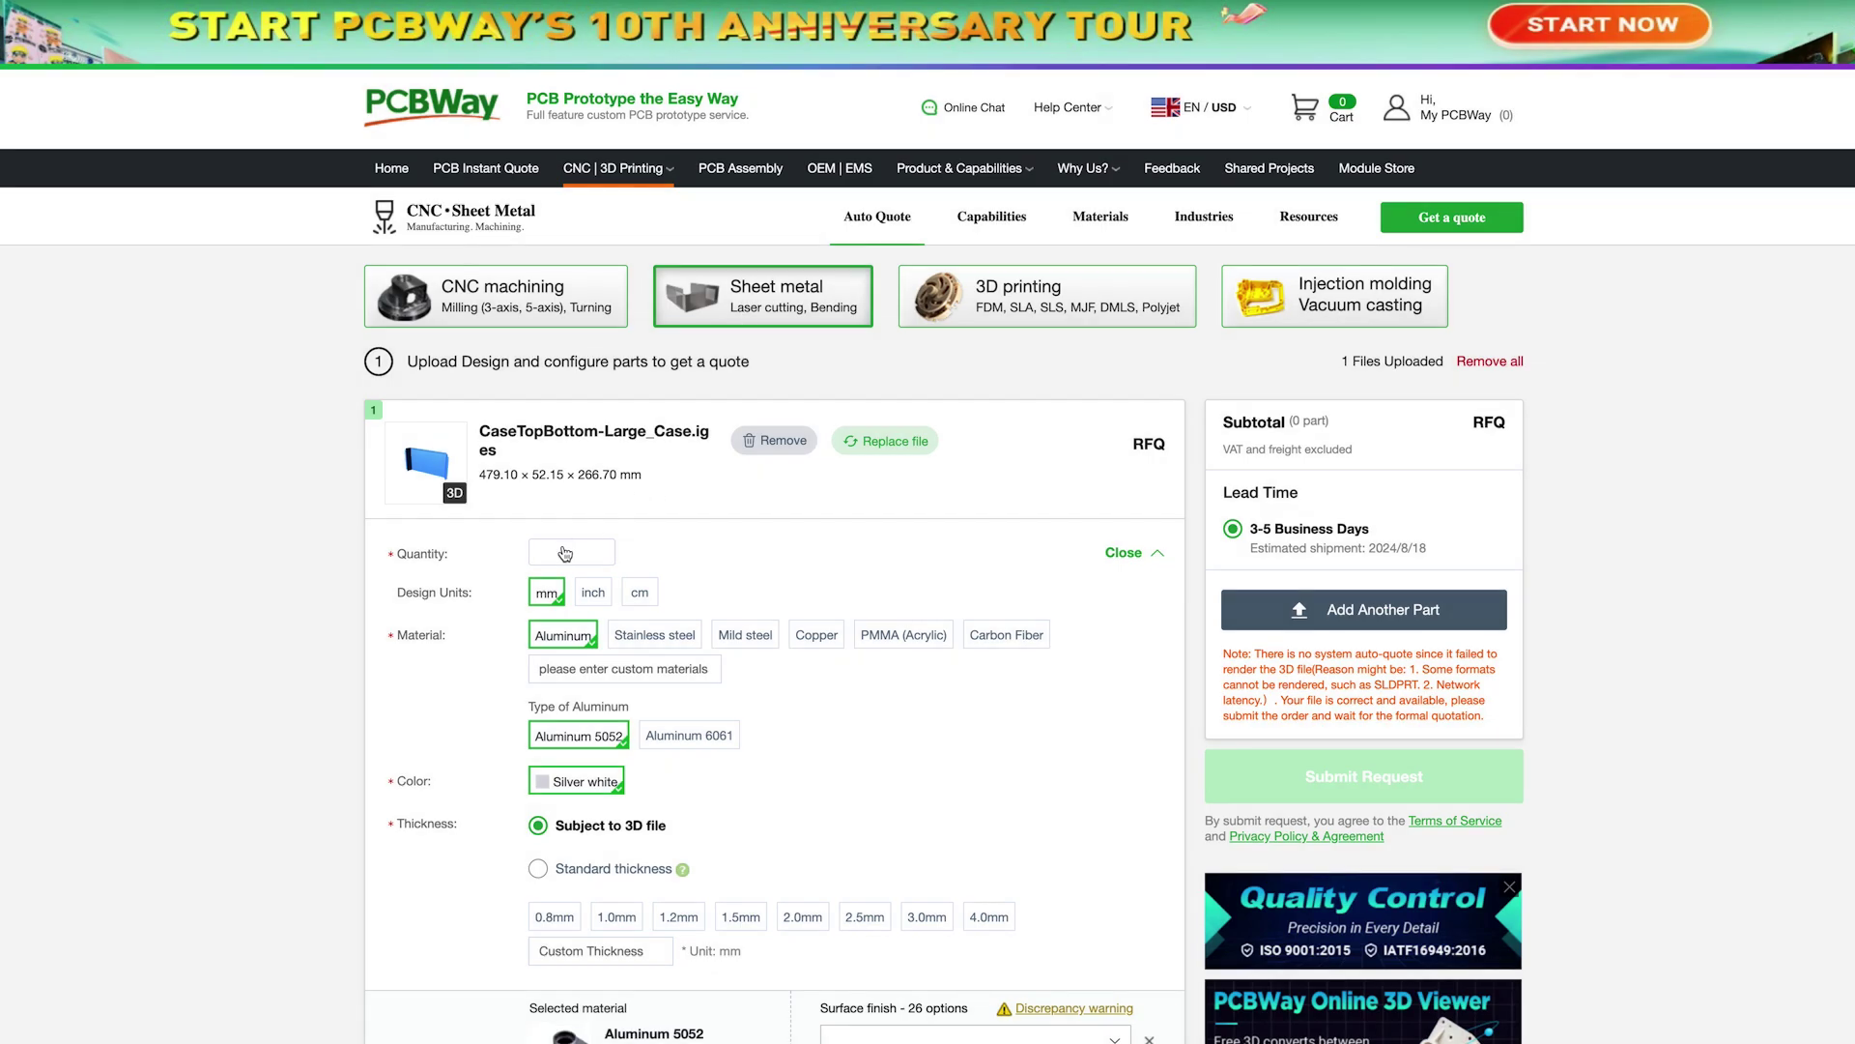
{"action": "left_click", "coordinate": [561, 553]}
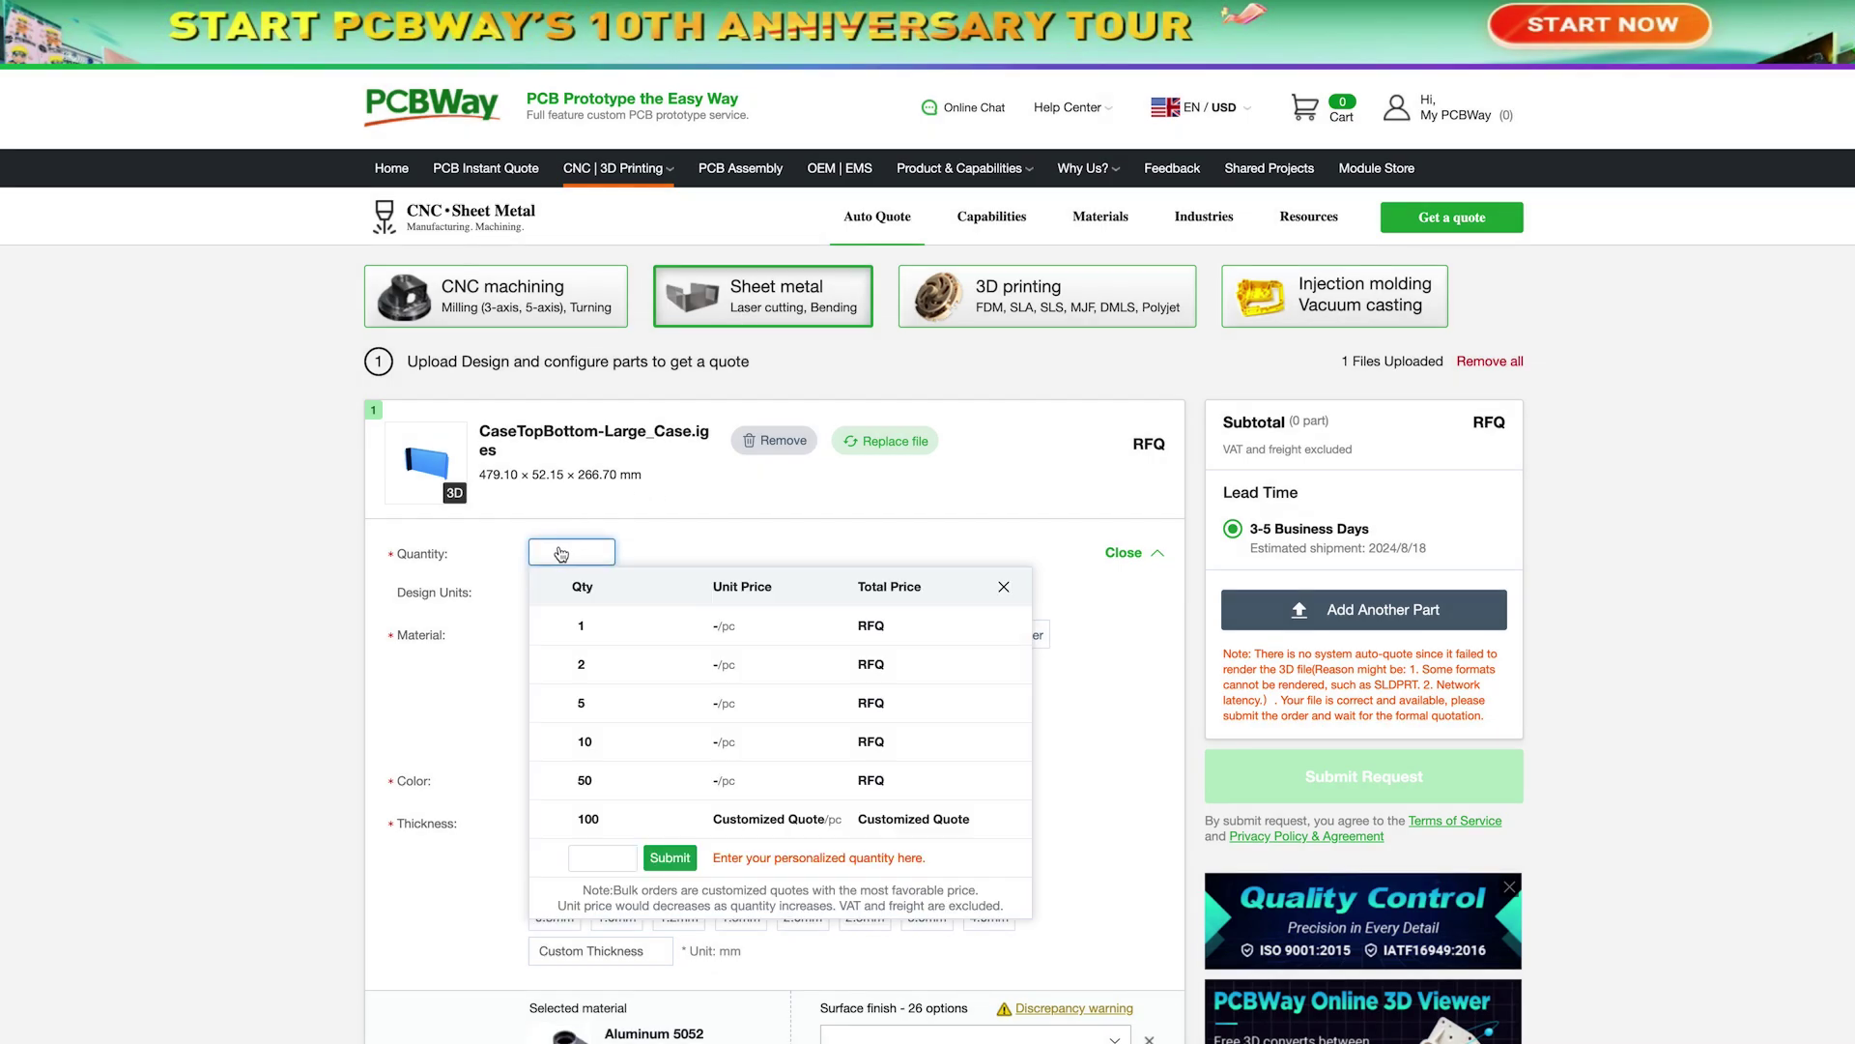
{"action": "left_click", "coordinate": [580, 667]}
Step: Set the case top and bottom part's material to Mild steel
{"action": "scroll", "coordinate": [848, 483], "scroll_direction": "down", "scroll_amount": 3}
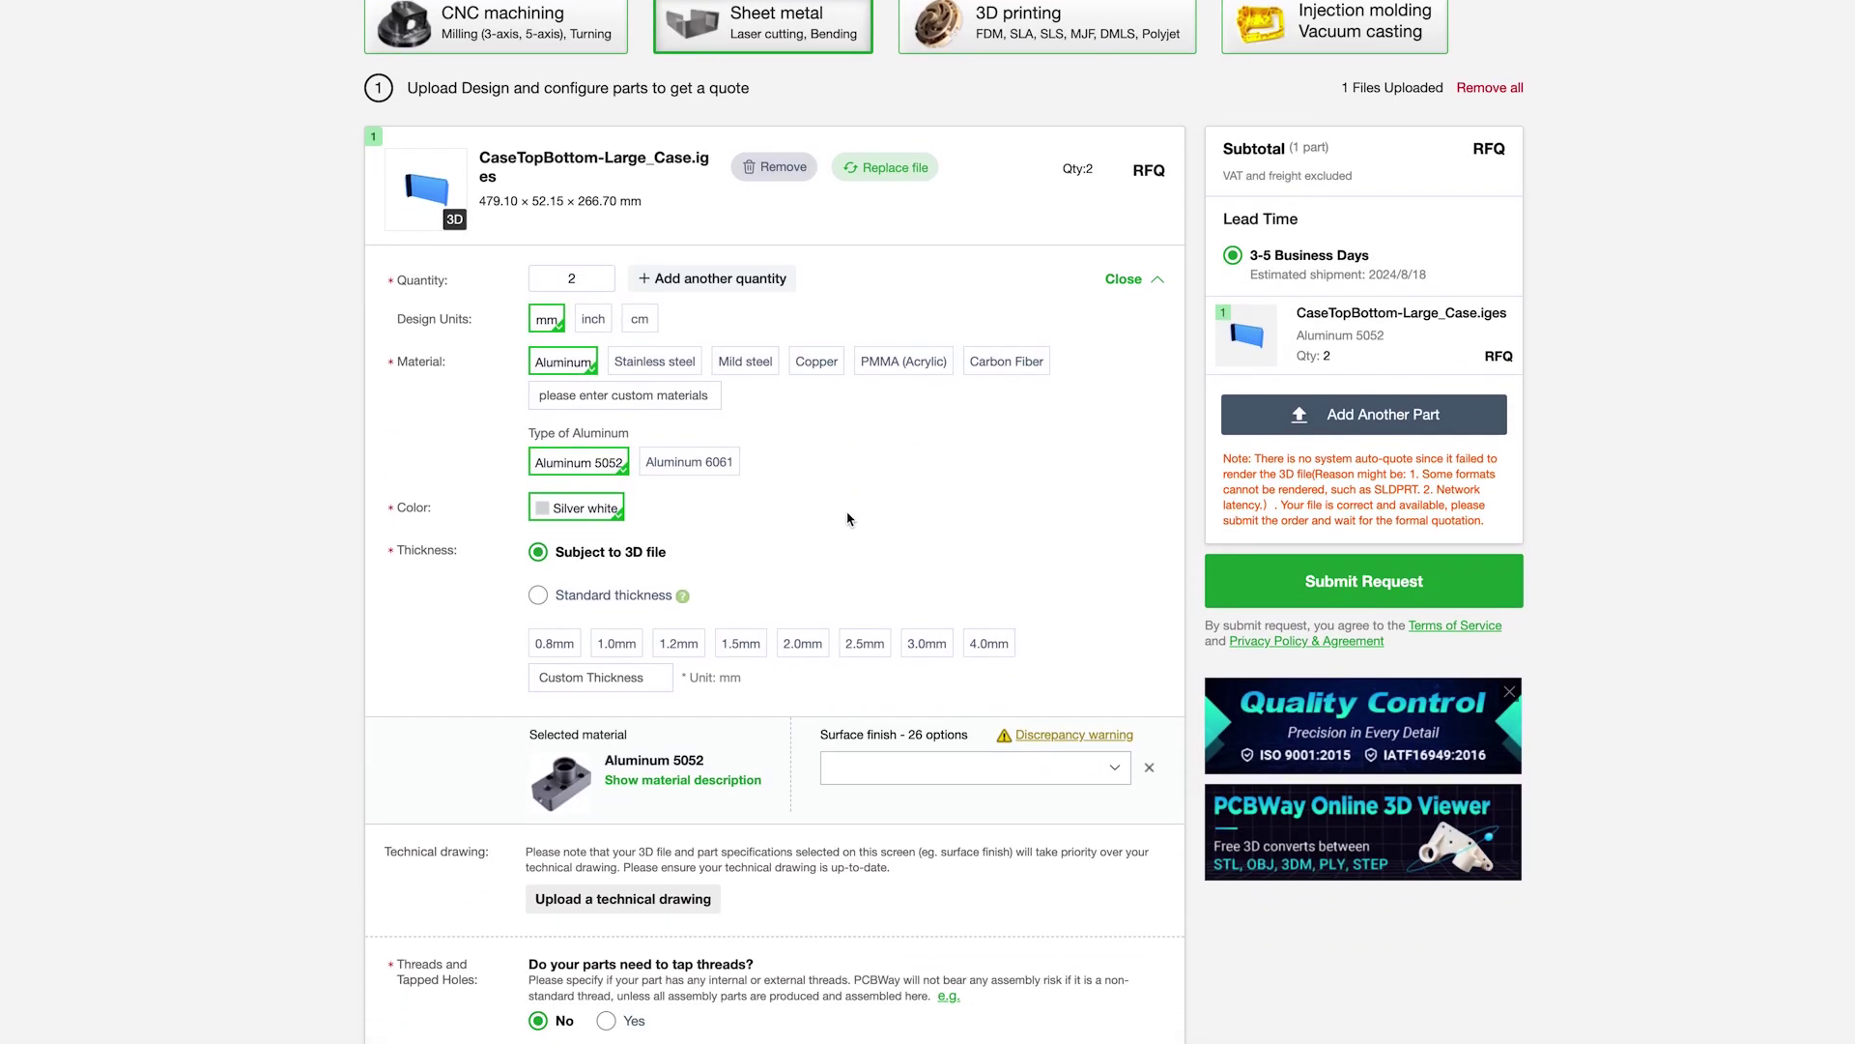
{"action": "scroll", "coordinate": [847, 519], "scroll_direction": "down", "scroll_amount": 1}
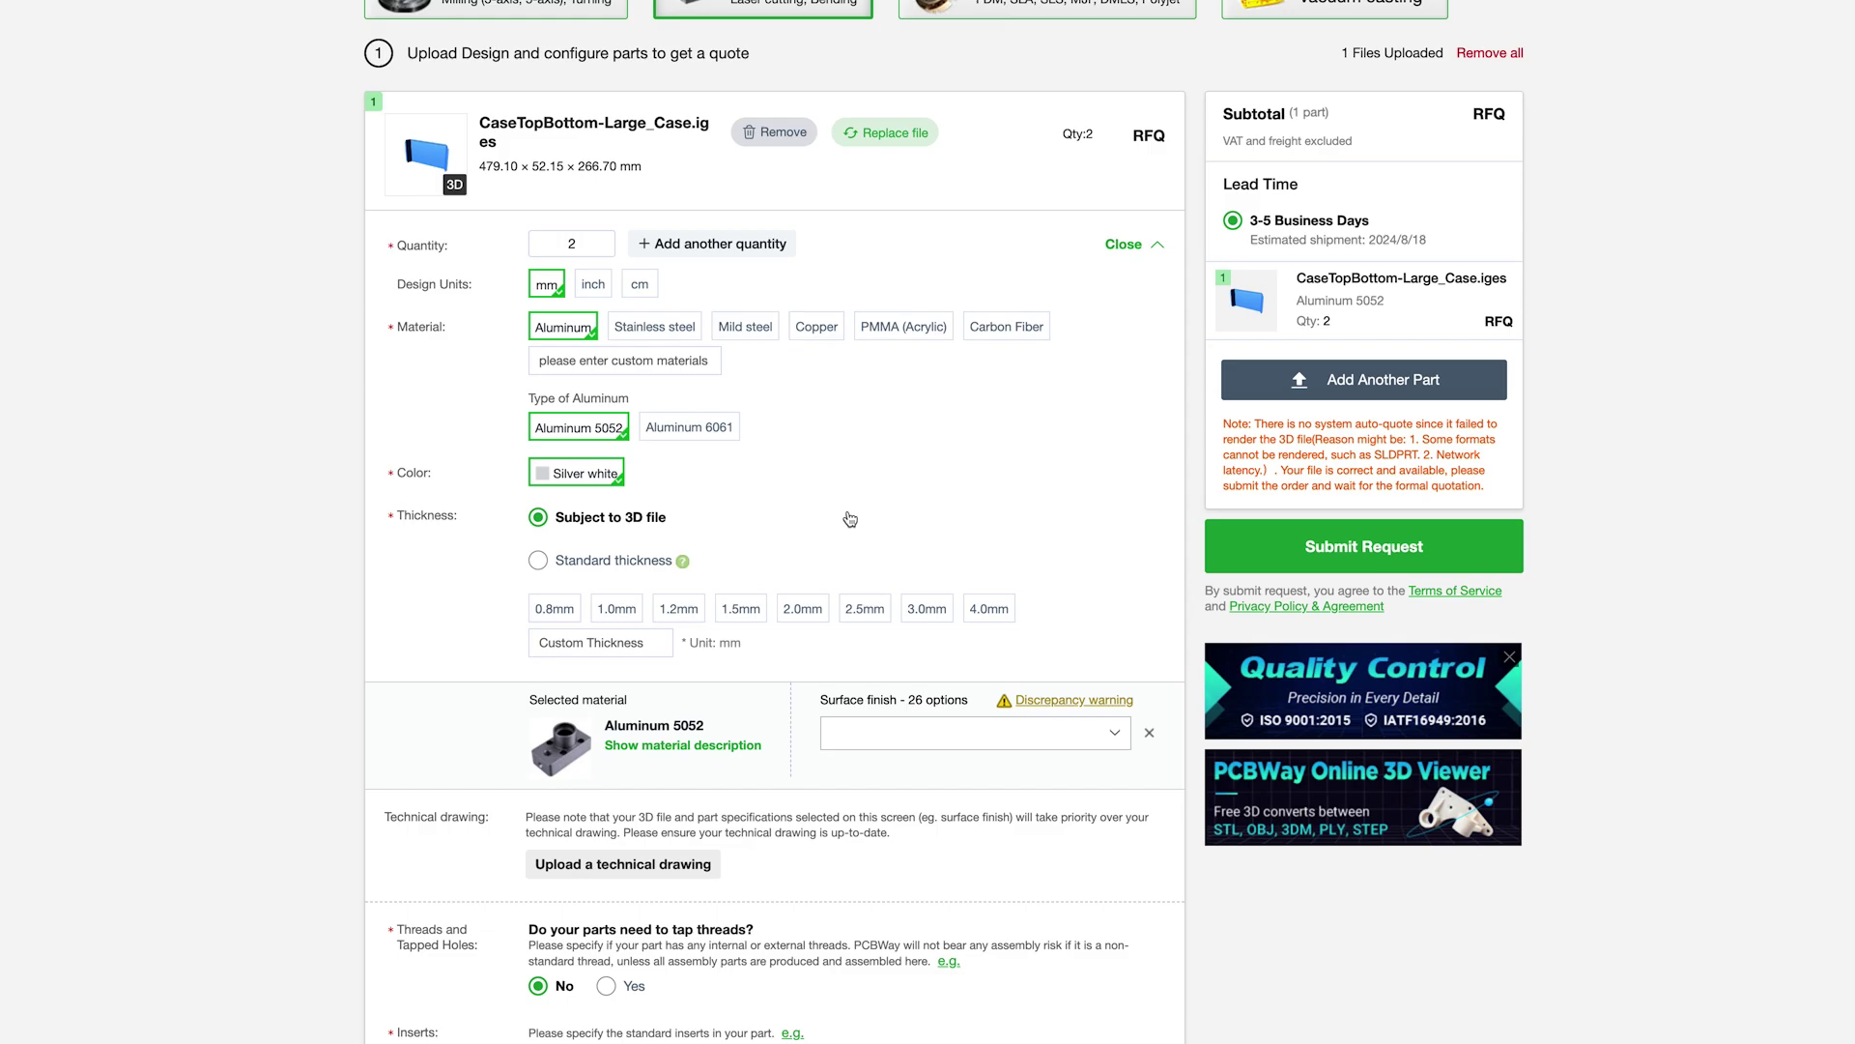
{"action": "scroll", "coordinate": [850, 520], "scroll_direction": "down", "scroll_amount": 1}
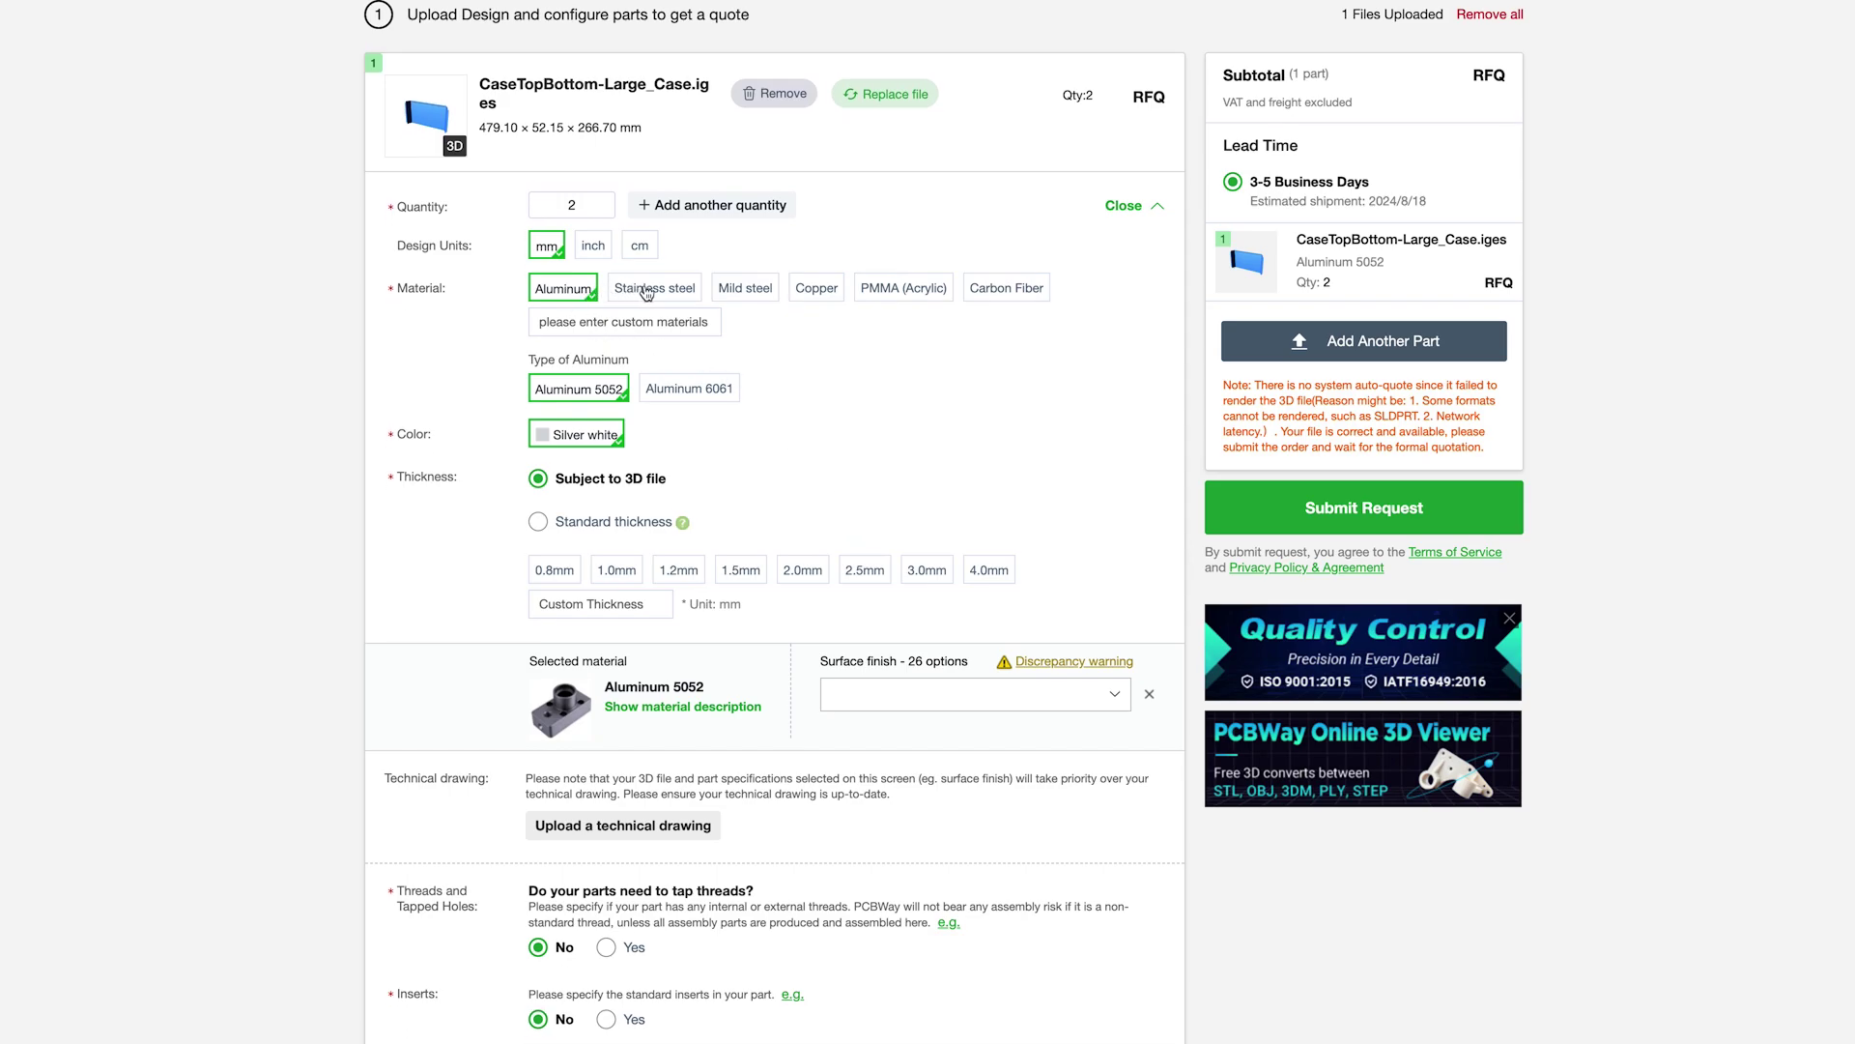
{"action": "left_click", "coordinate": [736, 295]}
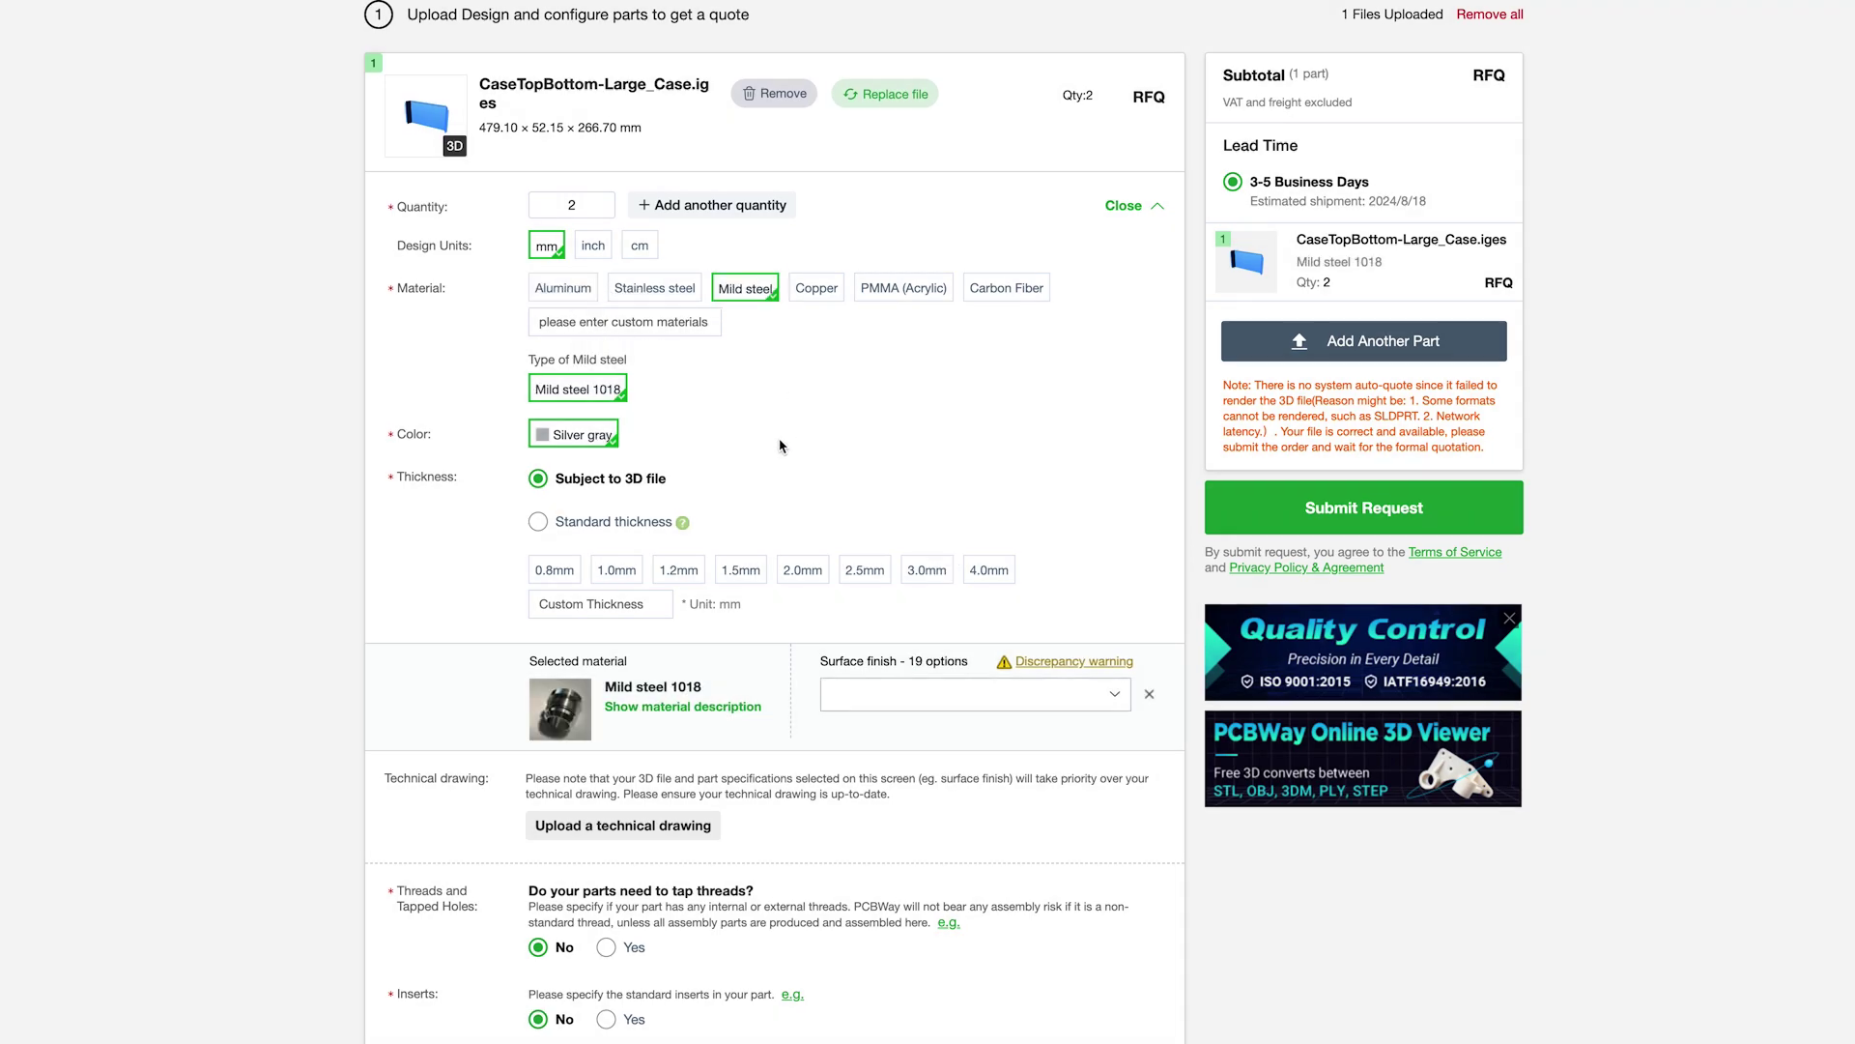
Step: Set the case top and bottom part's surface finish to Powder coat - Matt in Process Blue
{"action": "scroll", "coordinate": [769, 446], "scroll_direction": "down", "scroll_amount": 4}
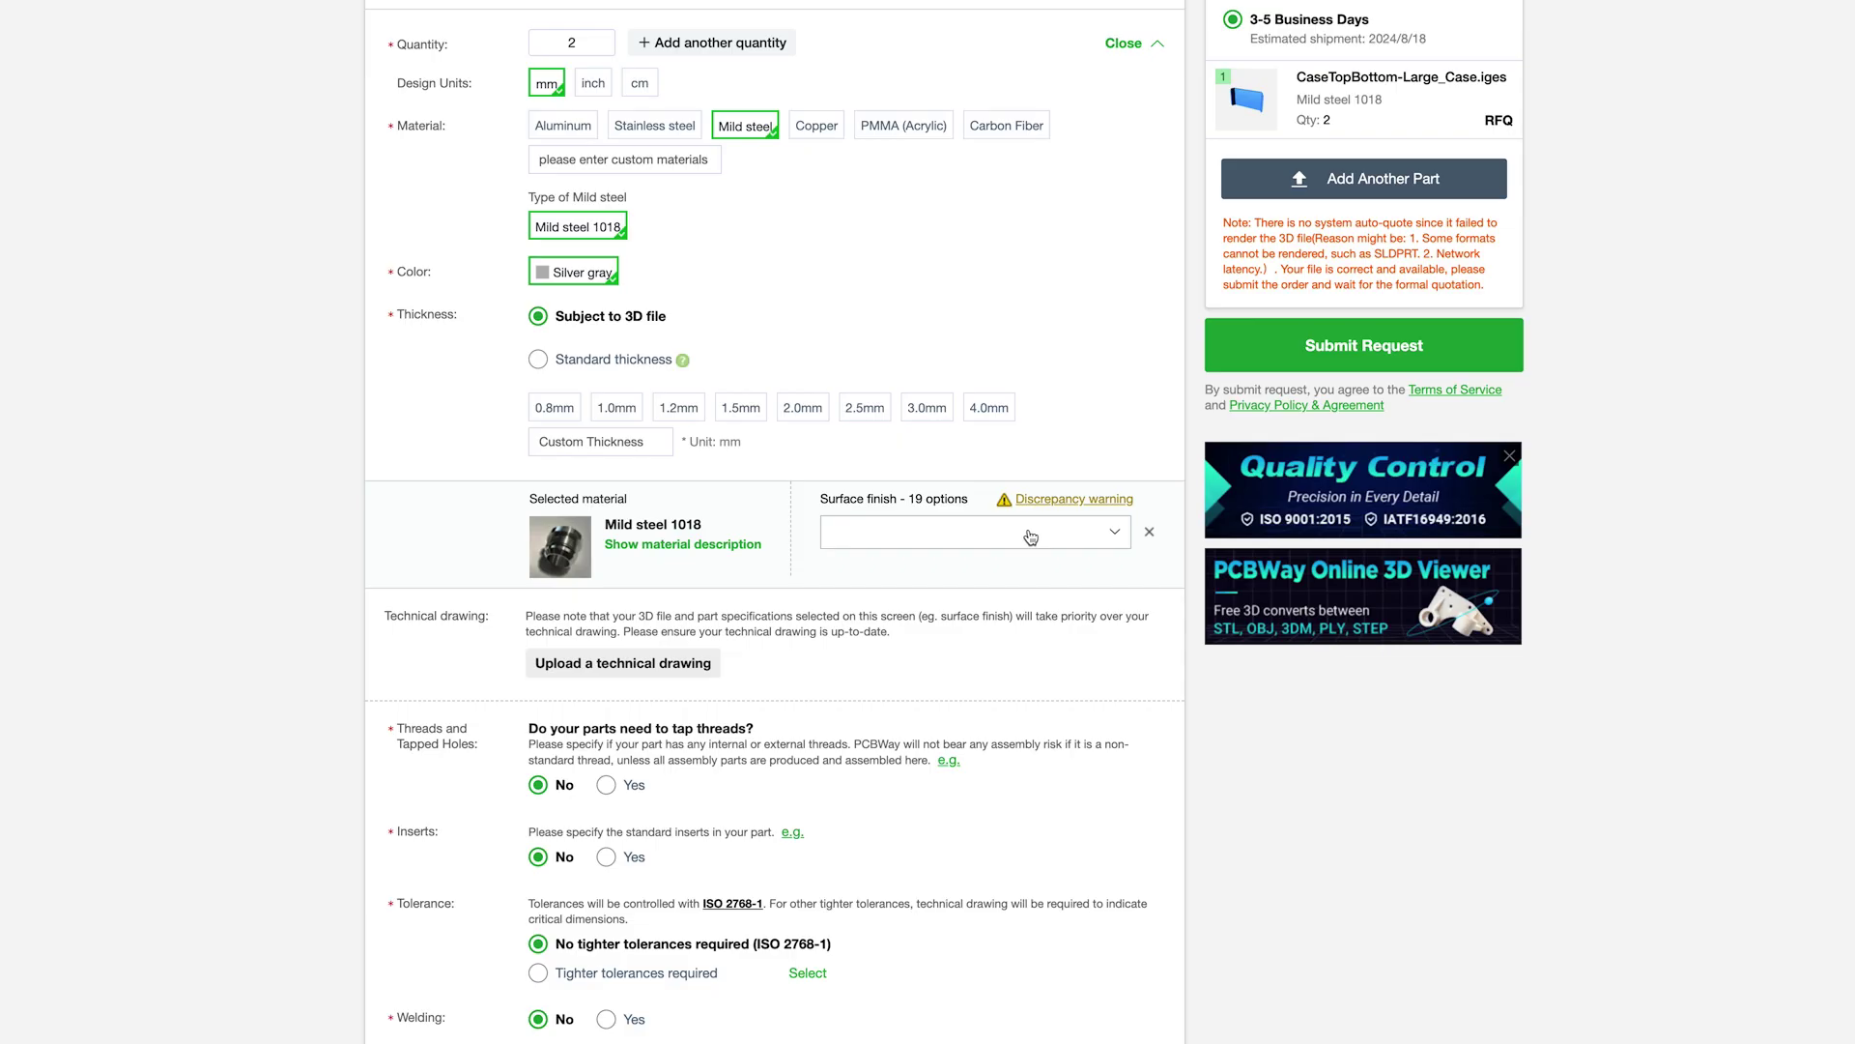
{"action": "left_click", "coordinate": [1031, 537]}
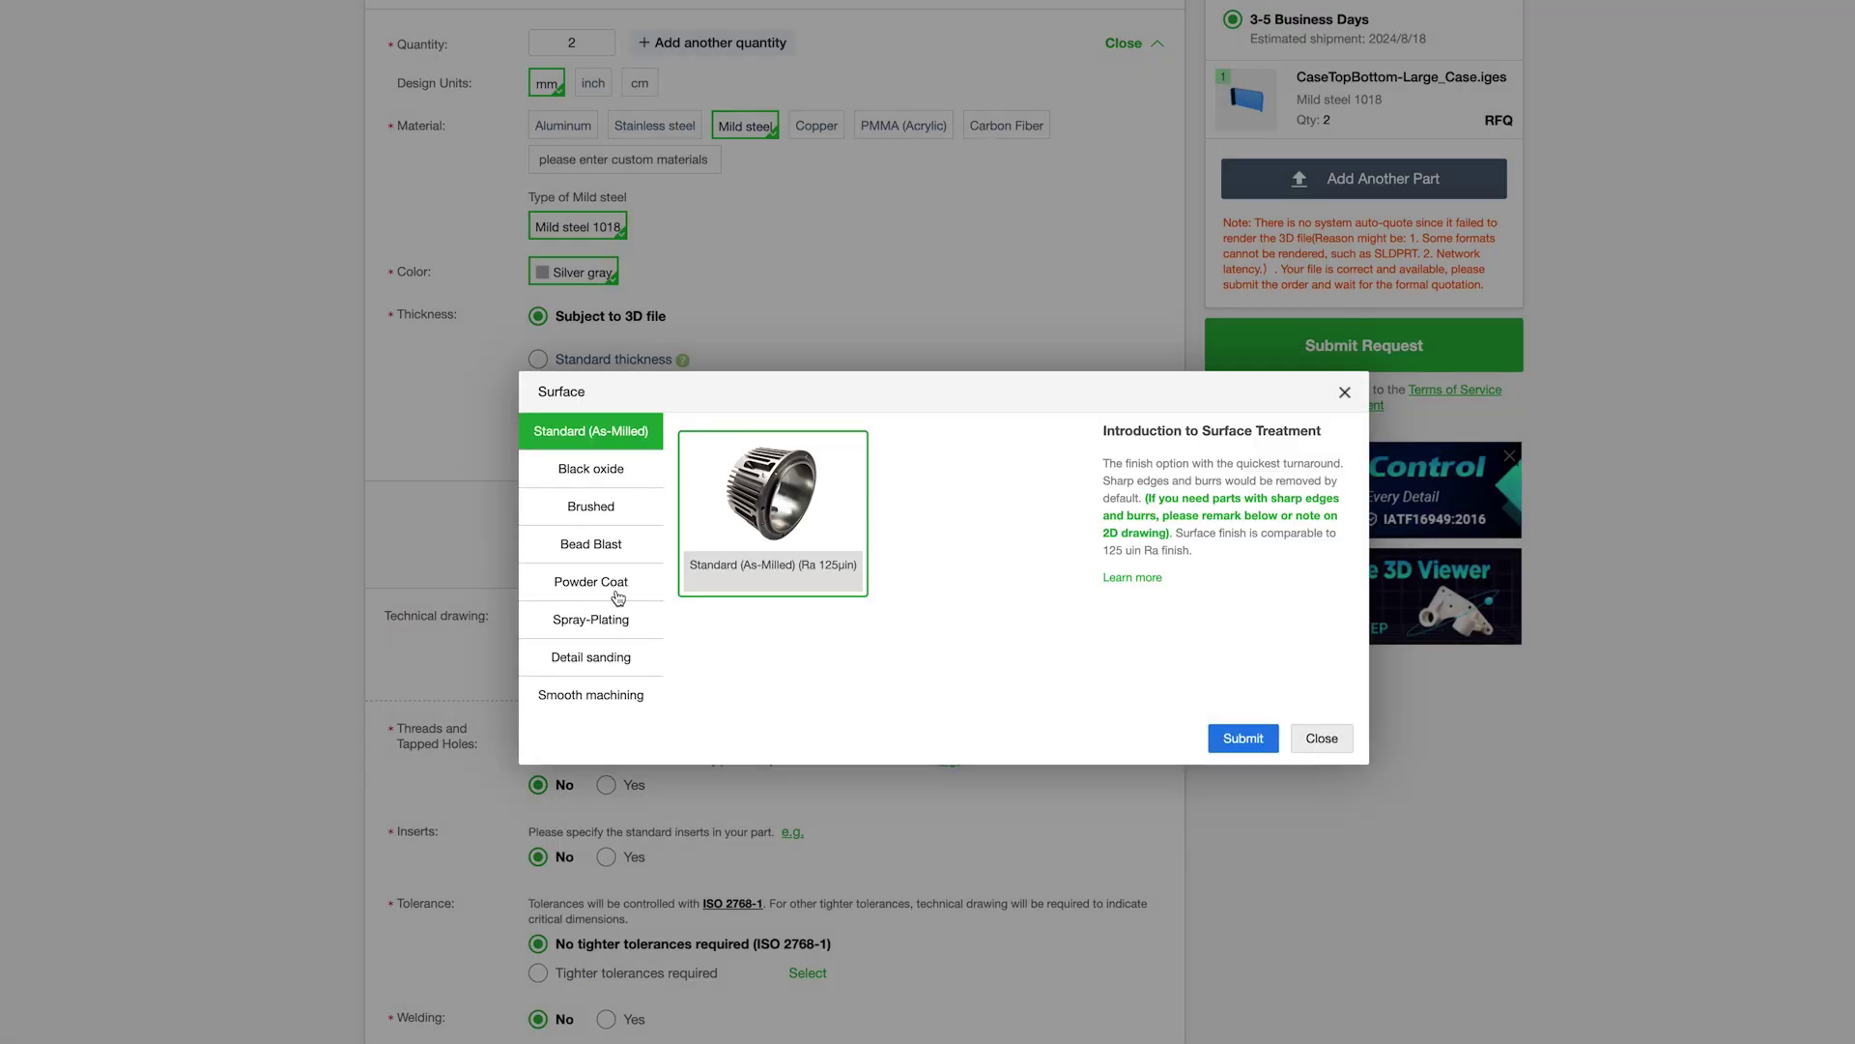
{"action": "left_click", "coordinate": [616, 590]}
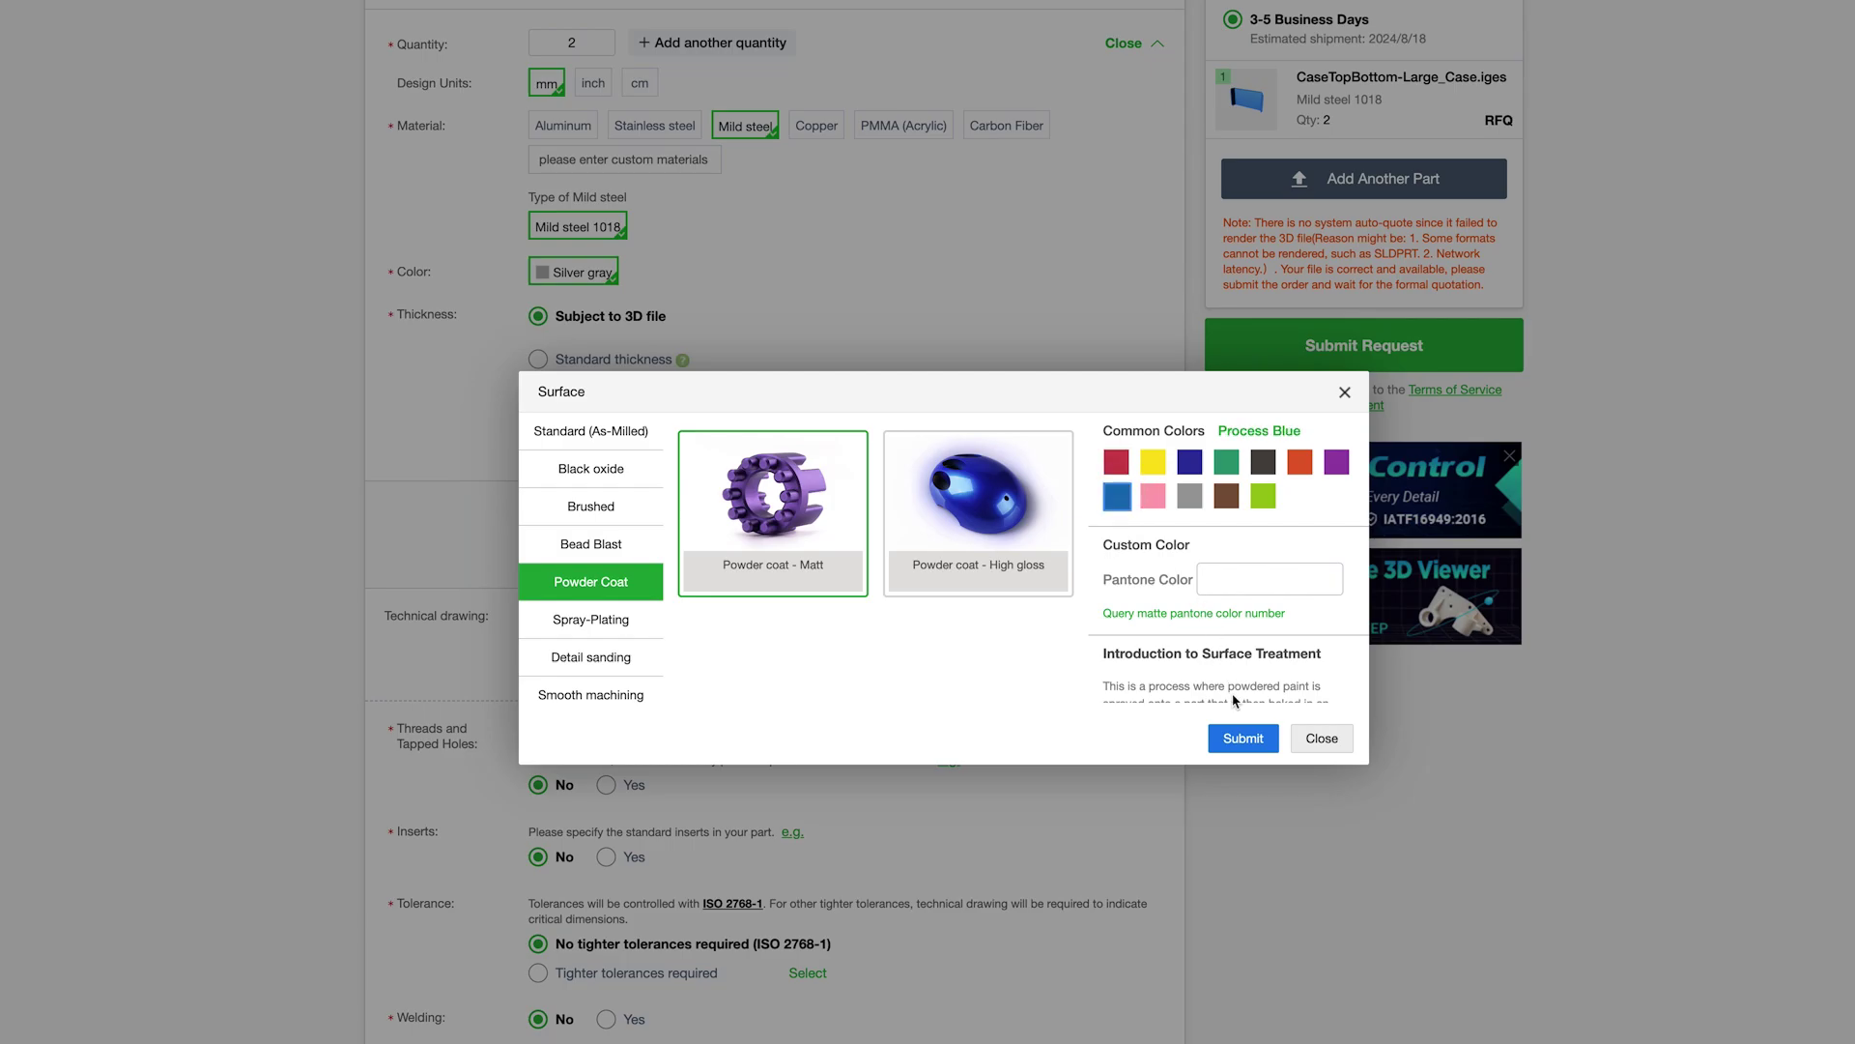
{"action": "left_click", "coordinate": [1244, 739]}
Step: Check the remaining options and submit the quote request for the case top and bottom part, agreeing to the special notes
{"action": "scroll", "coordinate": [1014, 628], "scroll_direction": "down", "scroll_amount": 4}
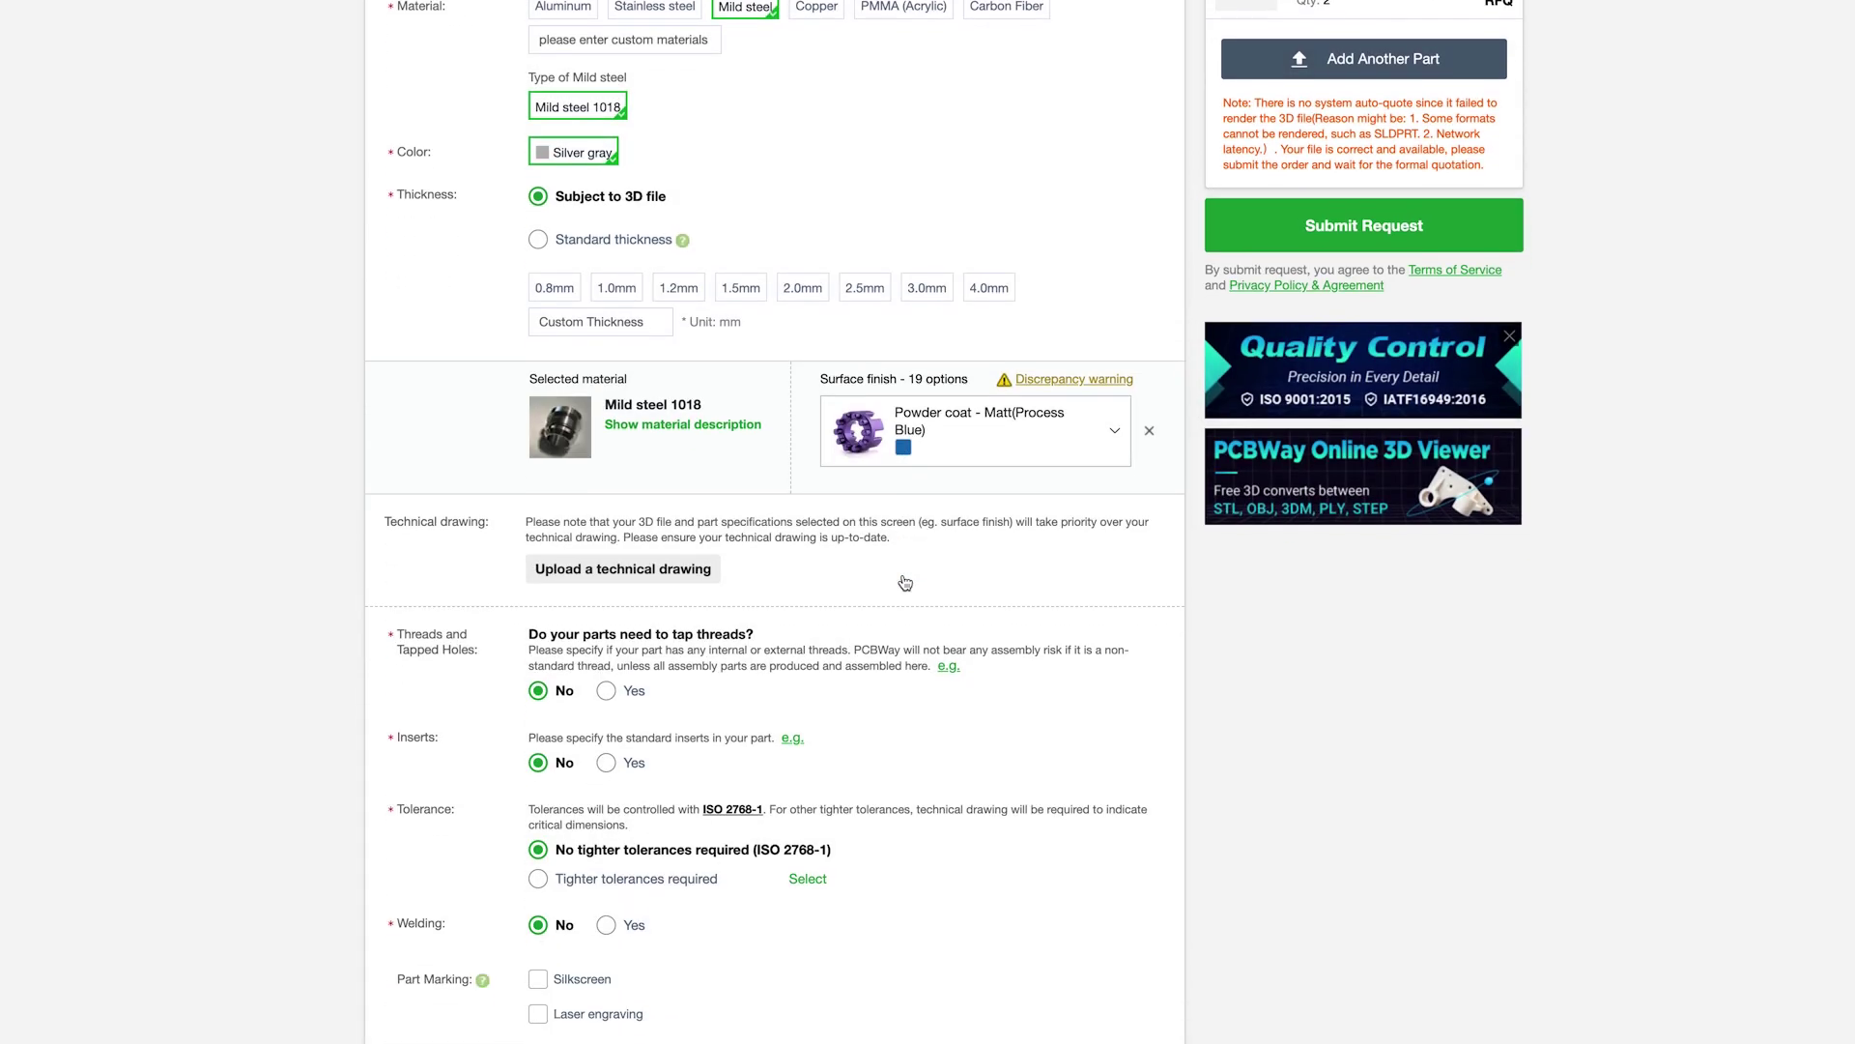
{"action": "scroll", "coordinate": [905, 581], "scroll_direction": "down", "scroll_amount": 8}
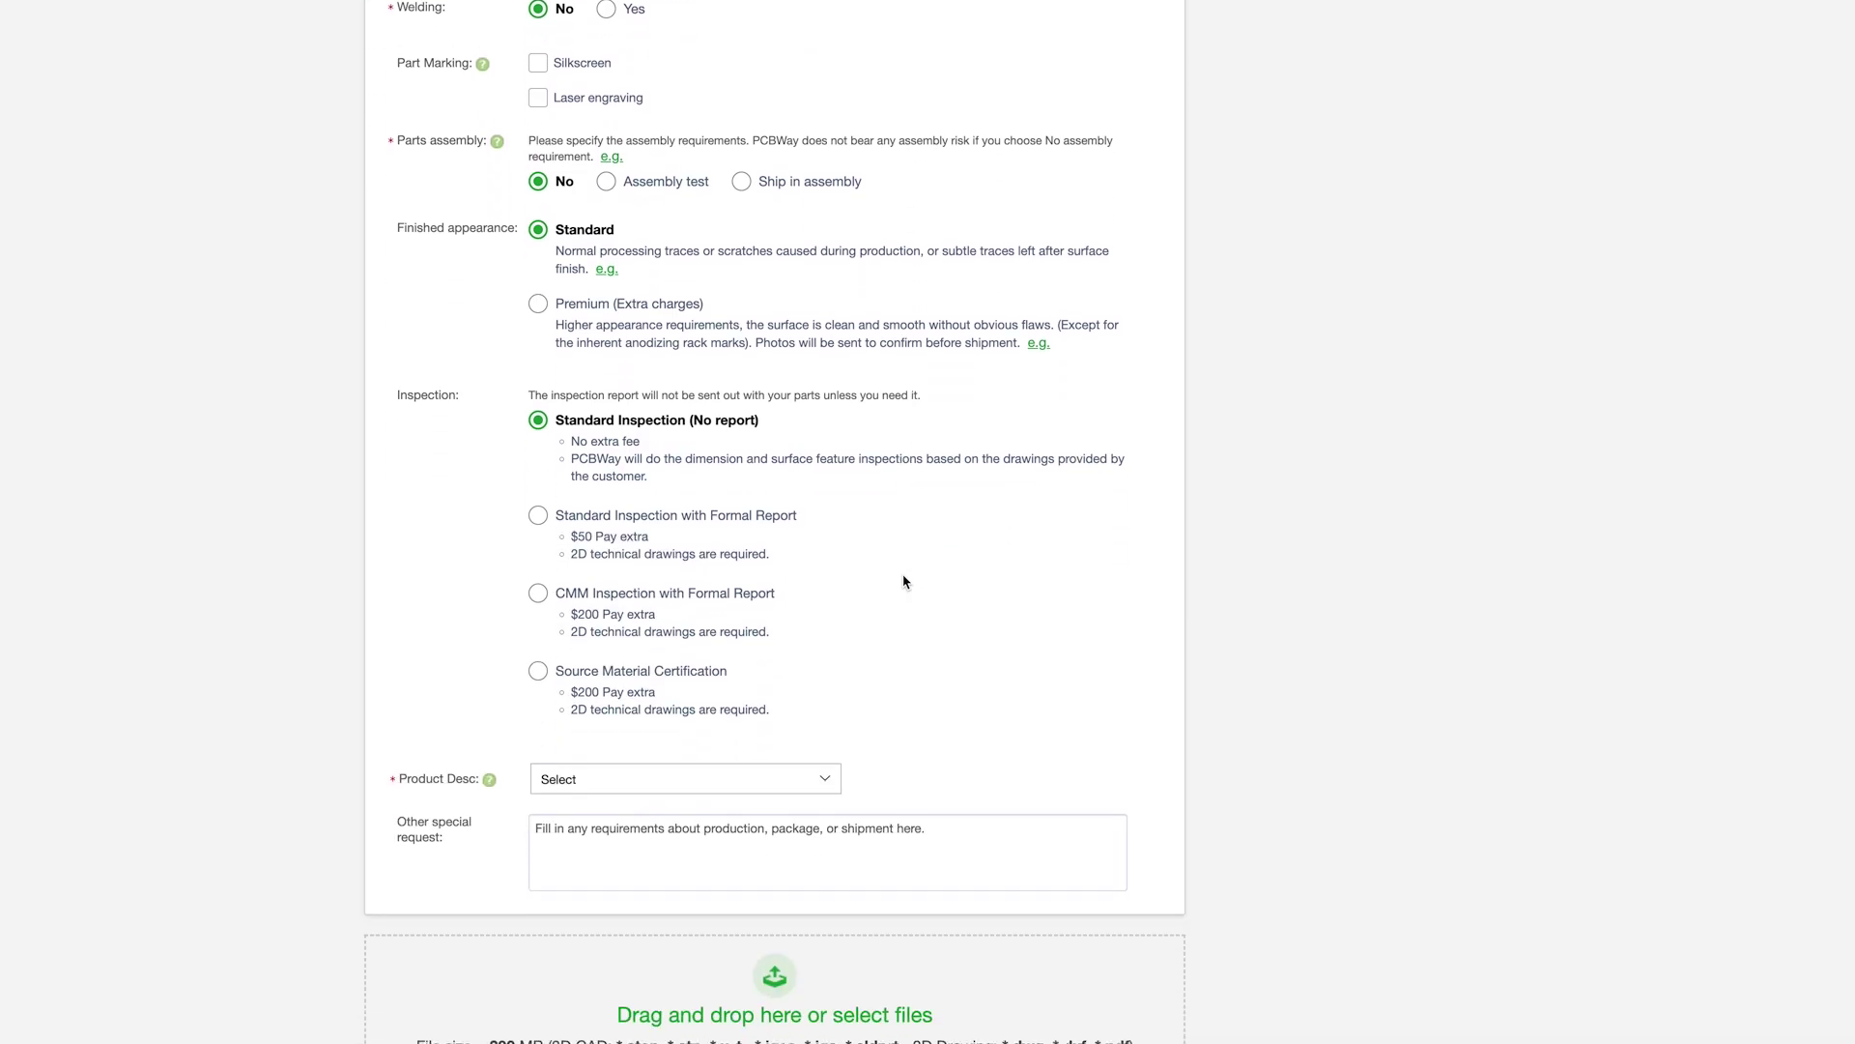
{"action": "scroll", "coordinate": [905, 581], "scroll_direction": "up", "scroll_amount": 12}
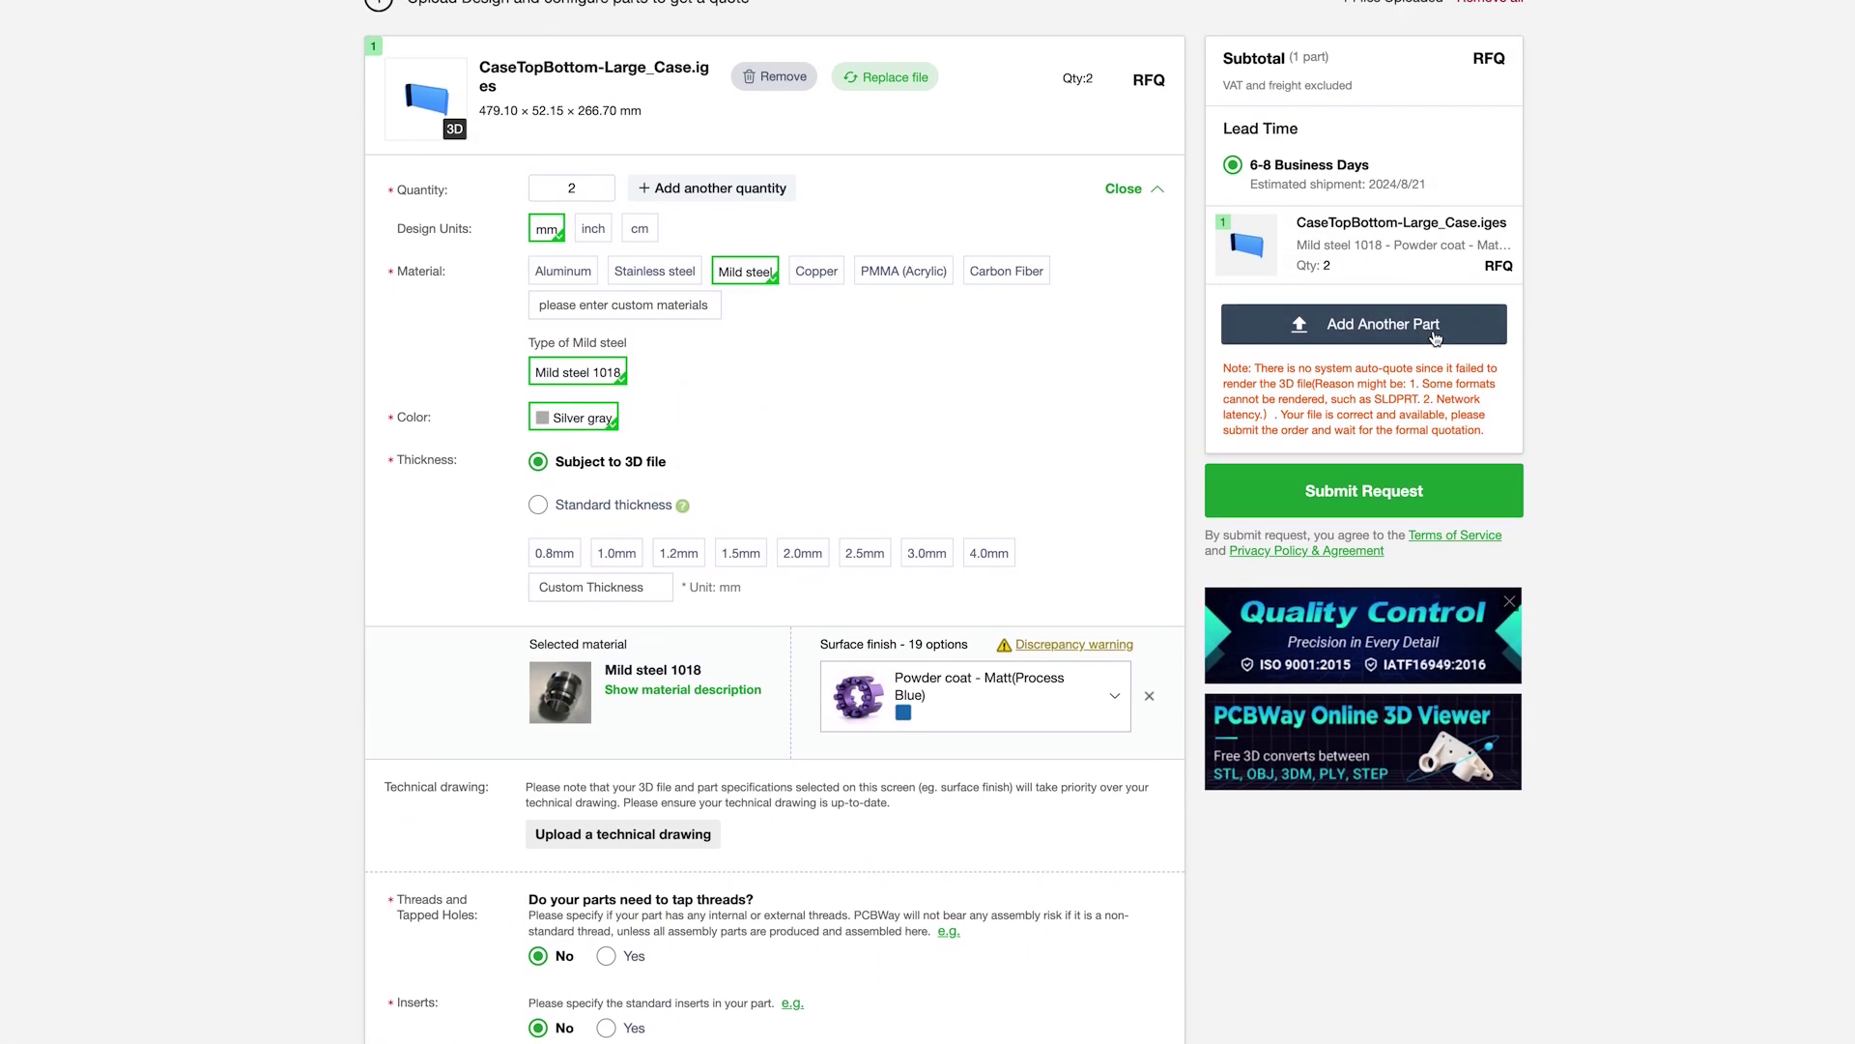
{"action": "left_click", "coordinate": [1386, 580]}
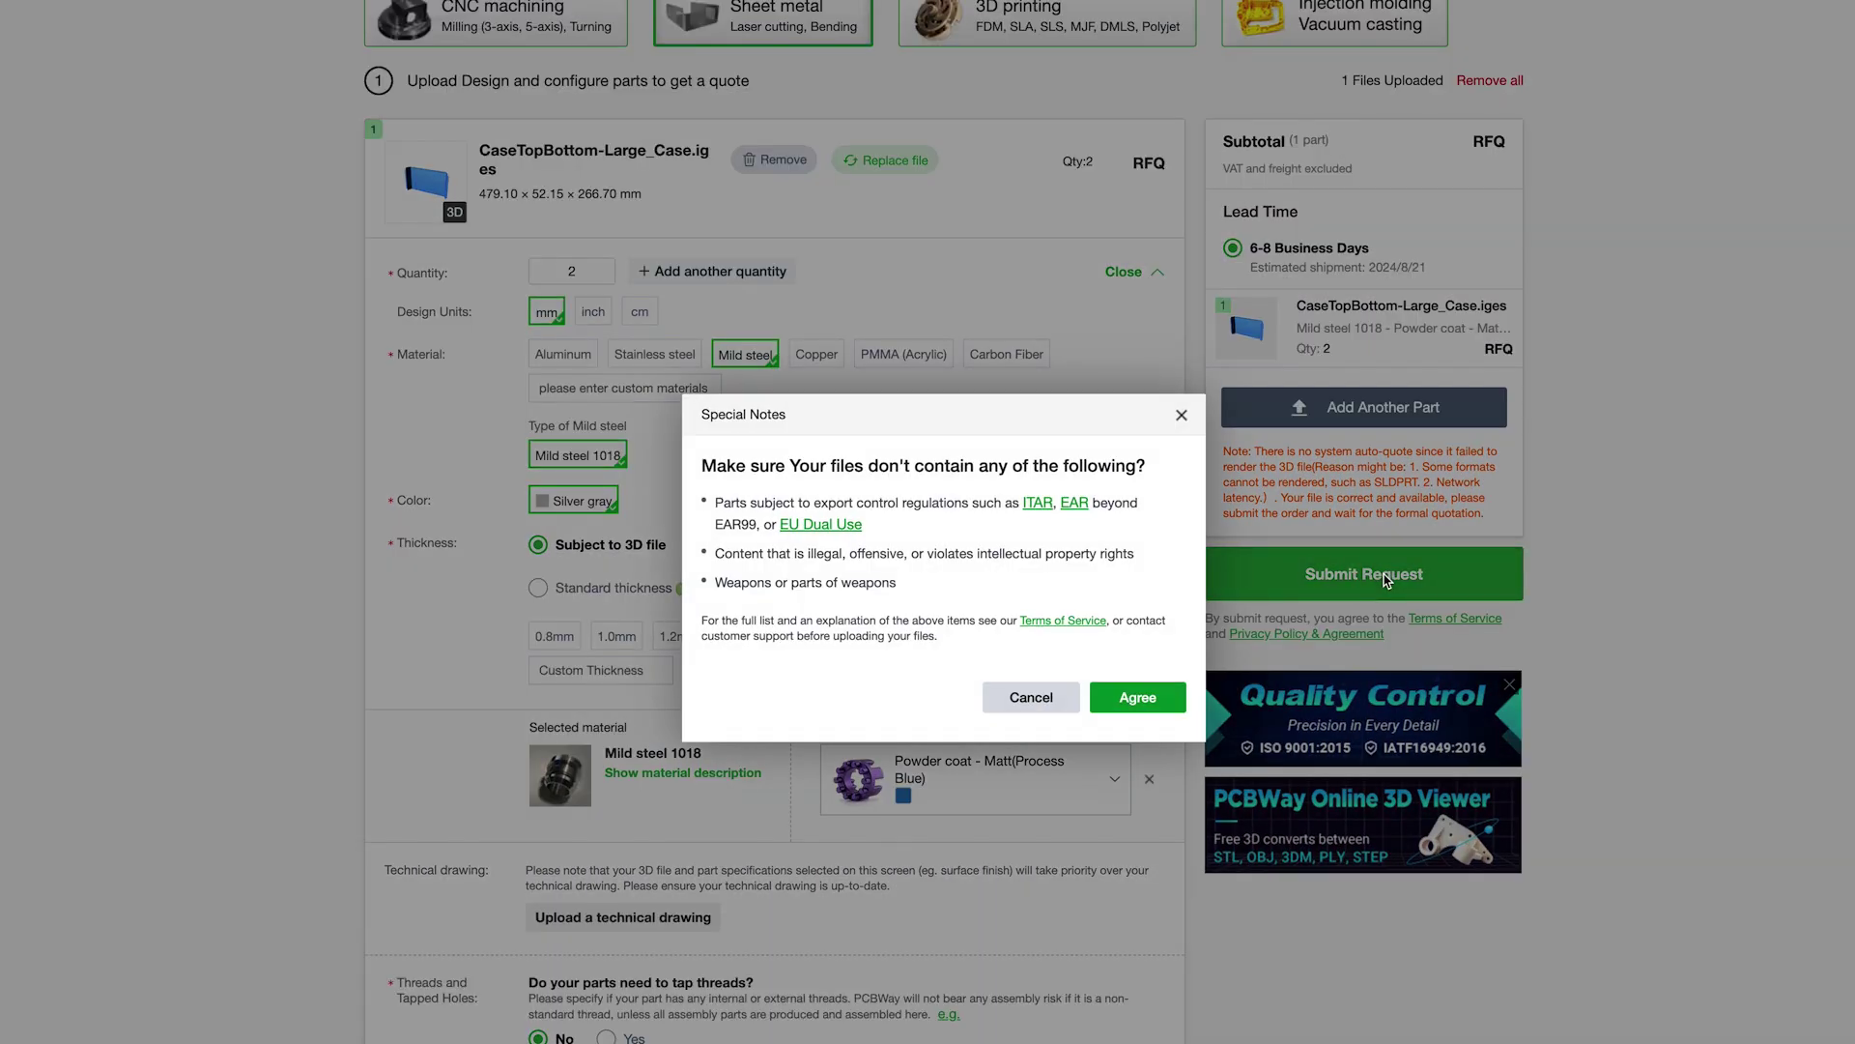
{"action": "left_click", "coordinate": [1110, 712]}
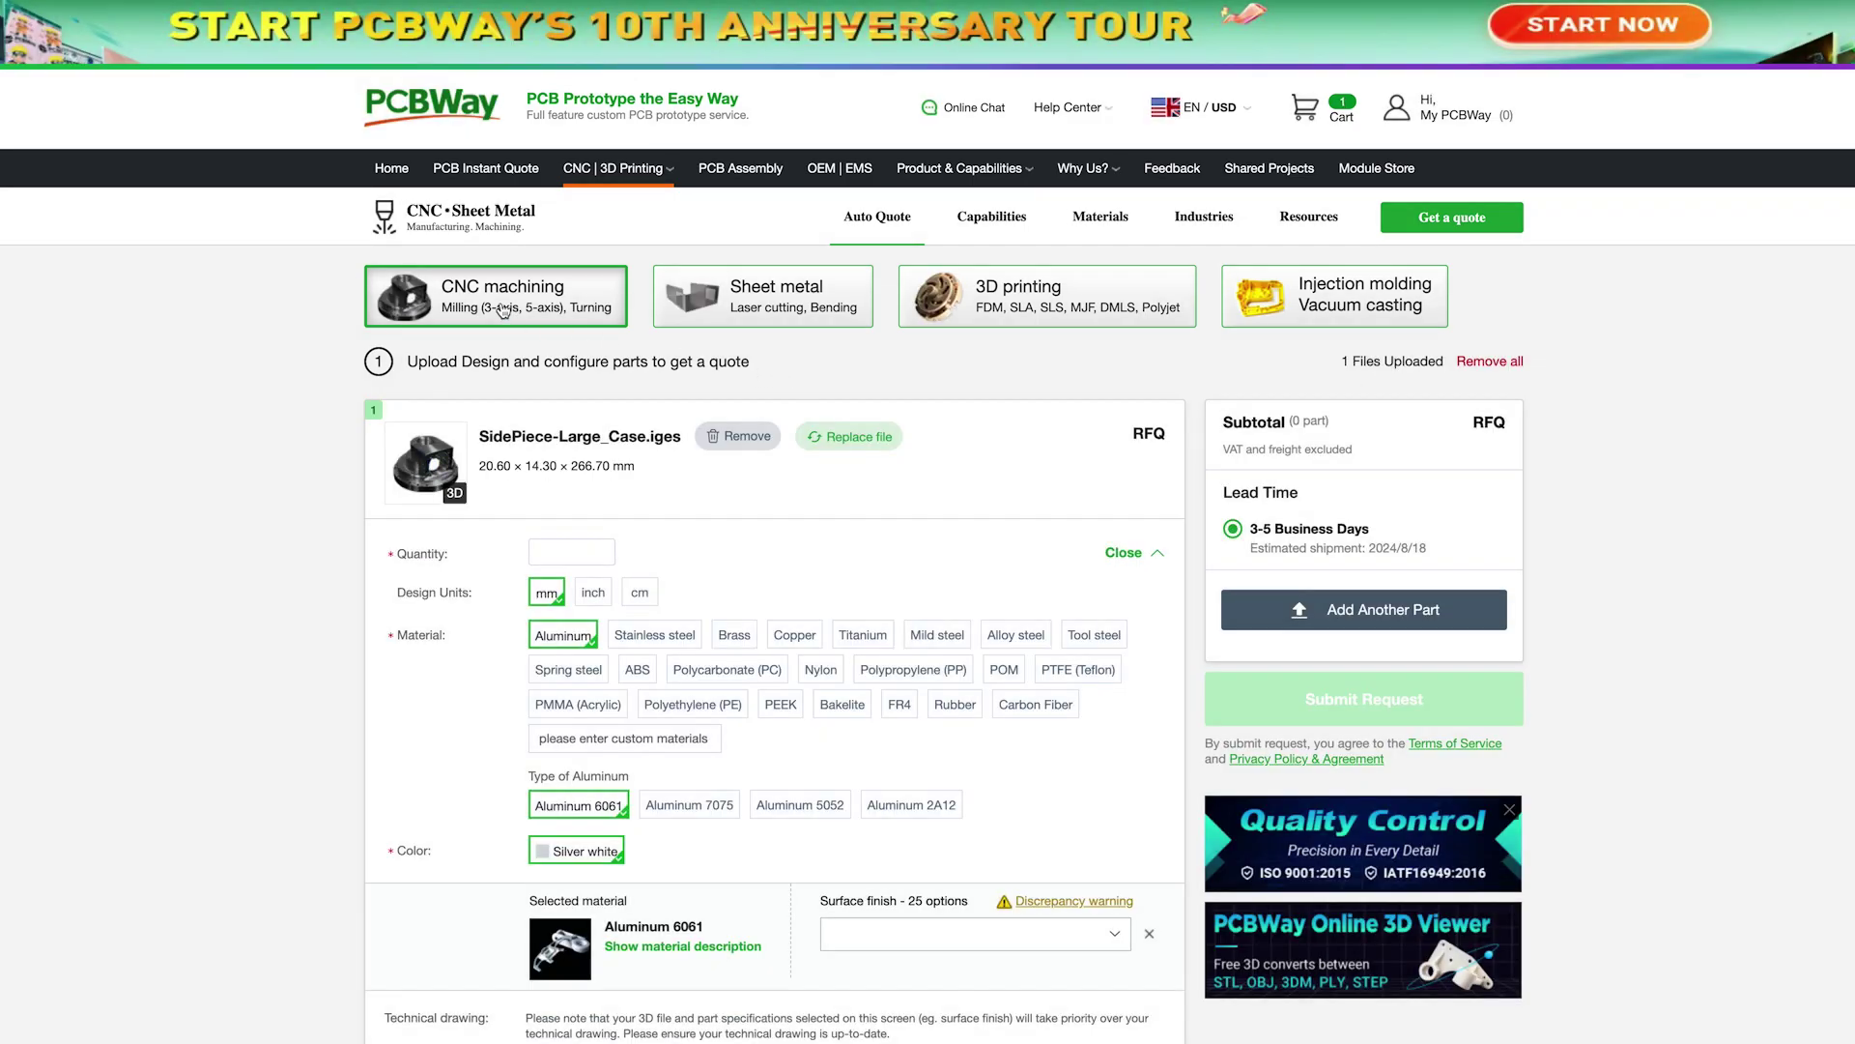
Step: Set the CNC-machined side piece's quantity to 2 and submit its quote request, agreeing to the special notes
{"action": "left_click", "coordinate": [580, 555]}
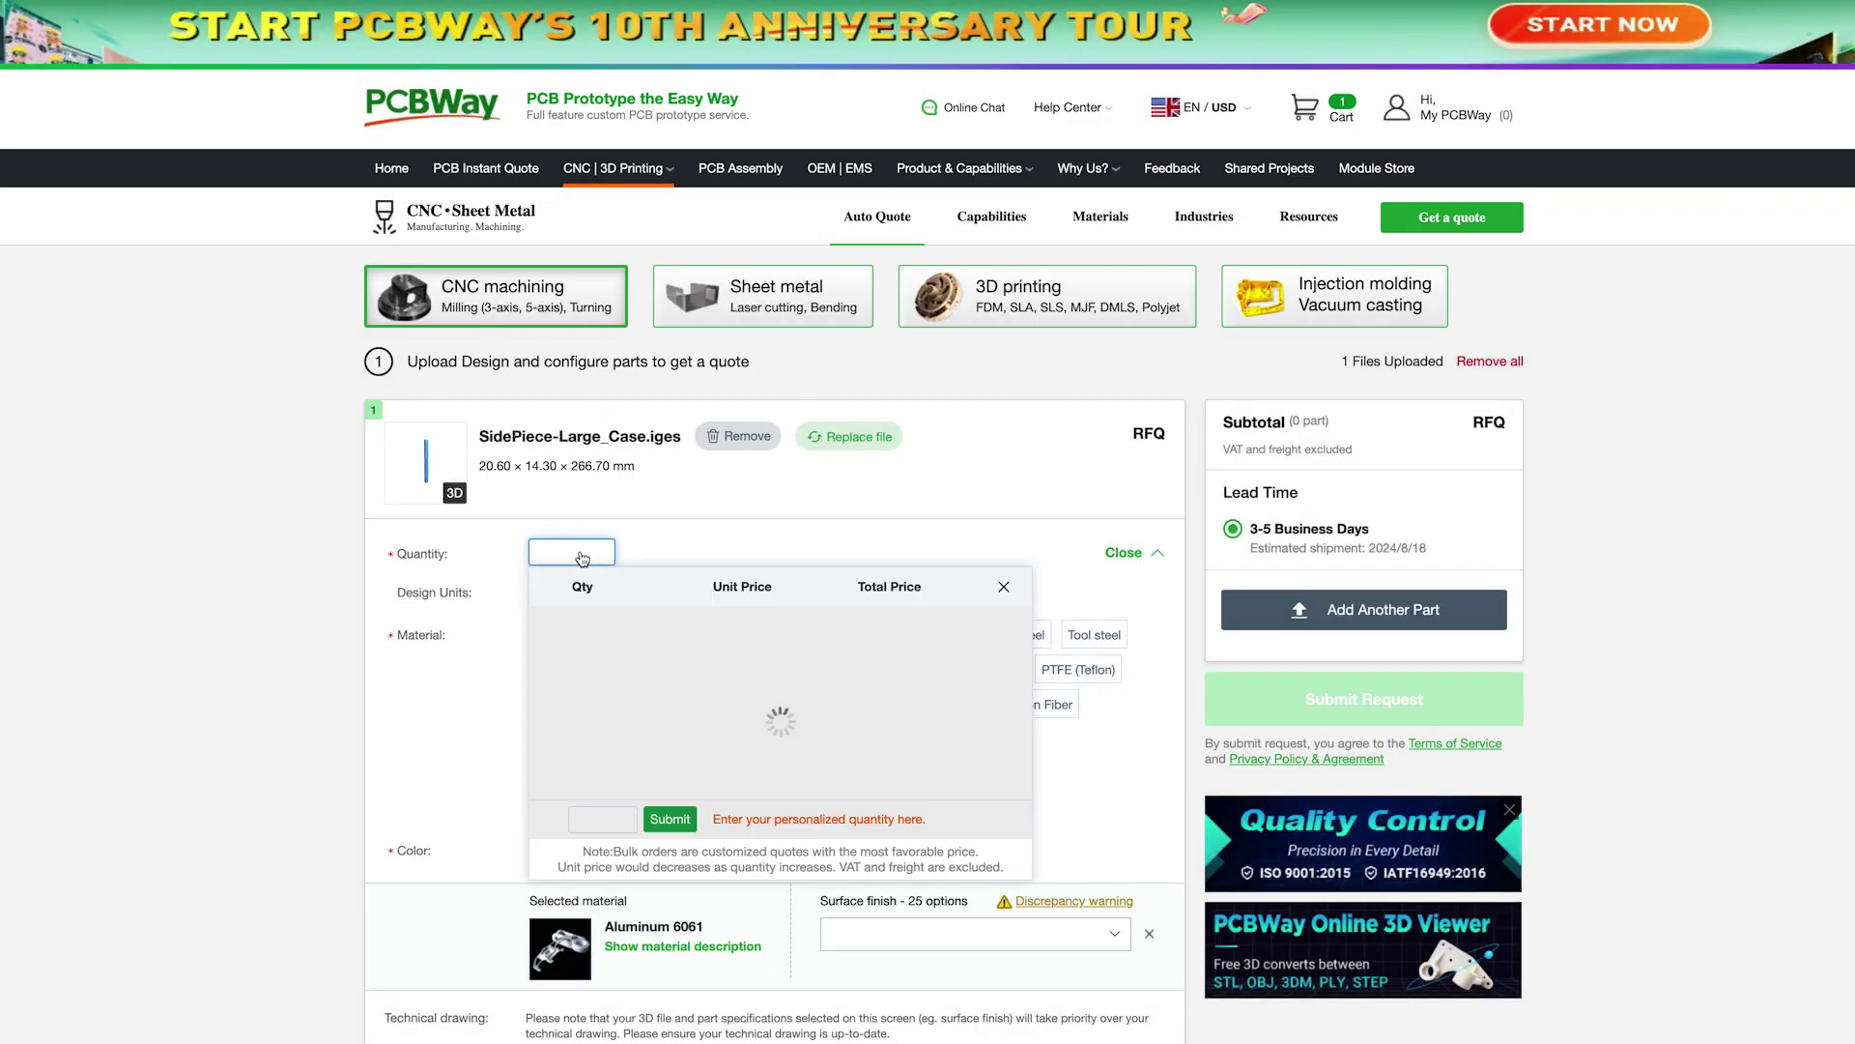
{"action": "left_click", "coordinate": [583, 655]}
{"action": "scroll", "coordinate": [815, 471], "scroll_direction": "down", "scroll_amount": 3}
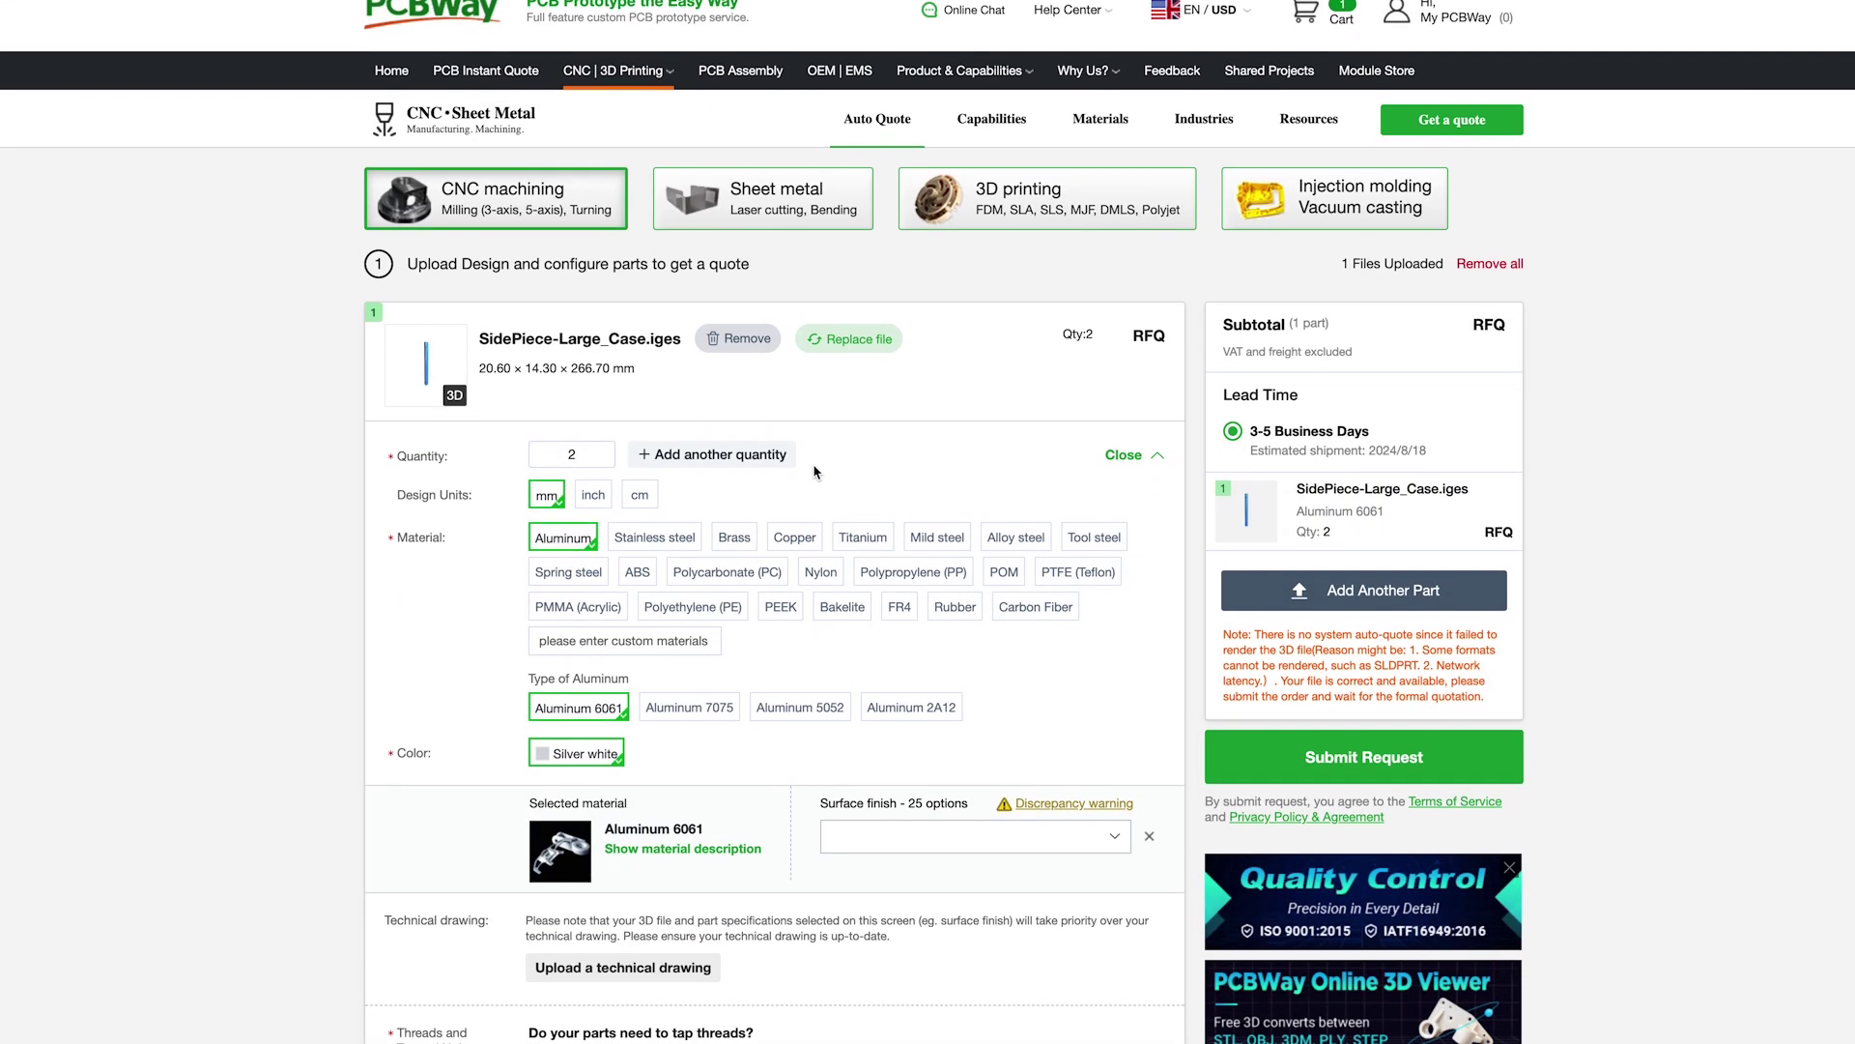
{"action": "scroll", "coordinate": [859, 480], "scroll_direction": "up", "scroll_amount": 1}
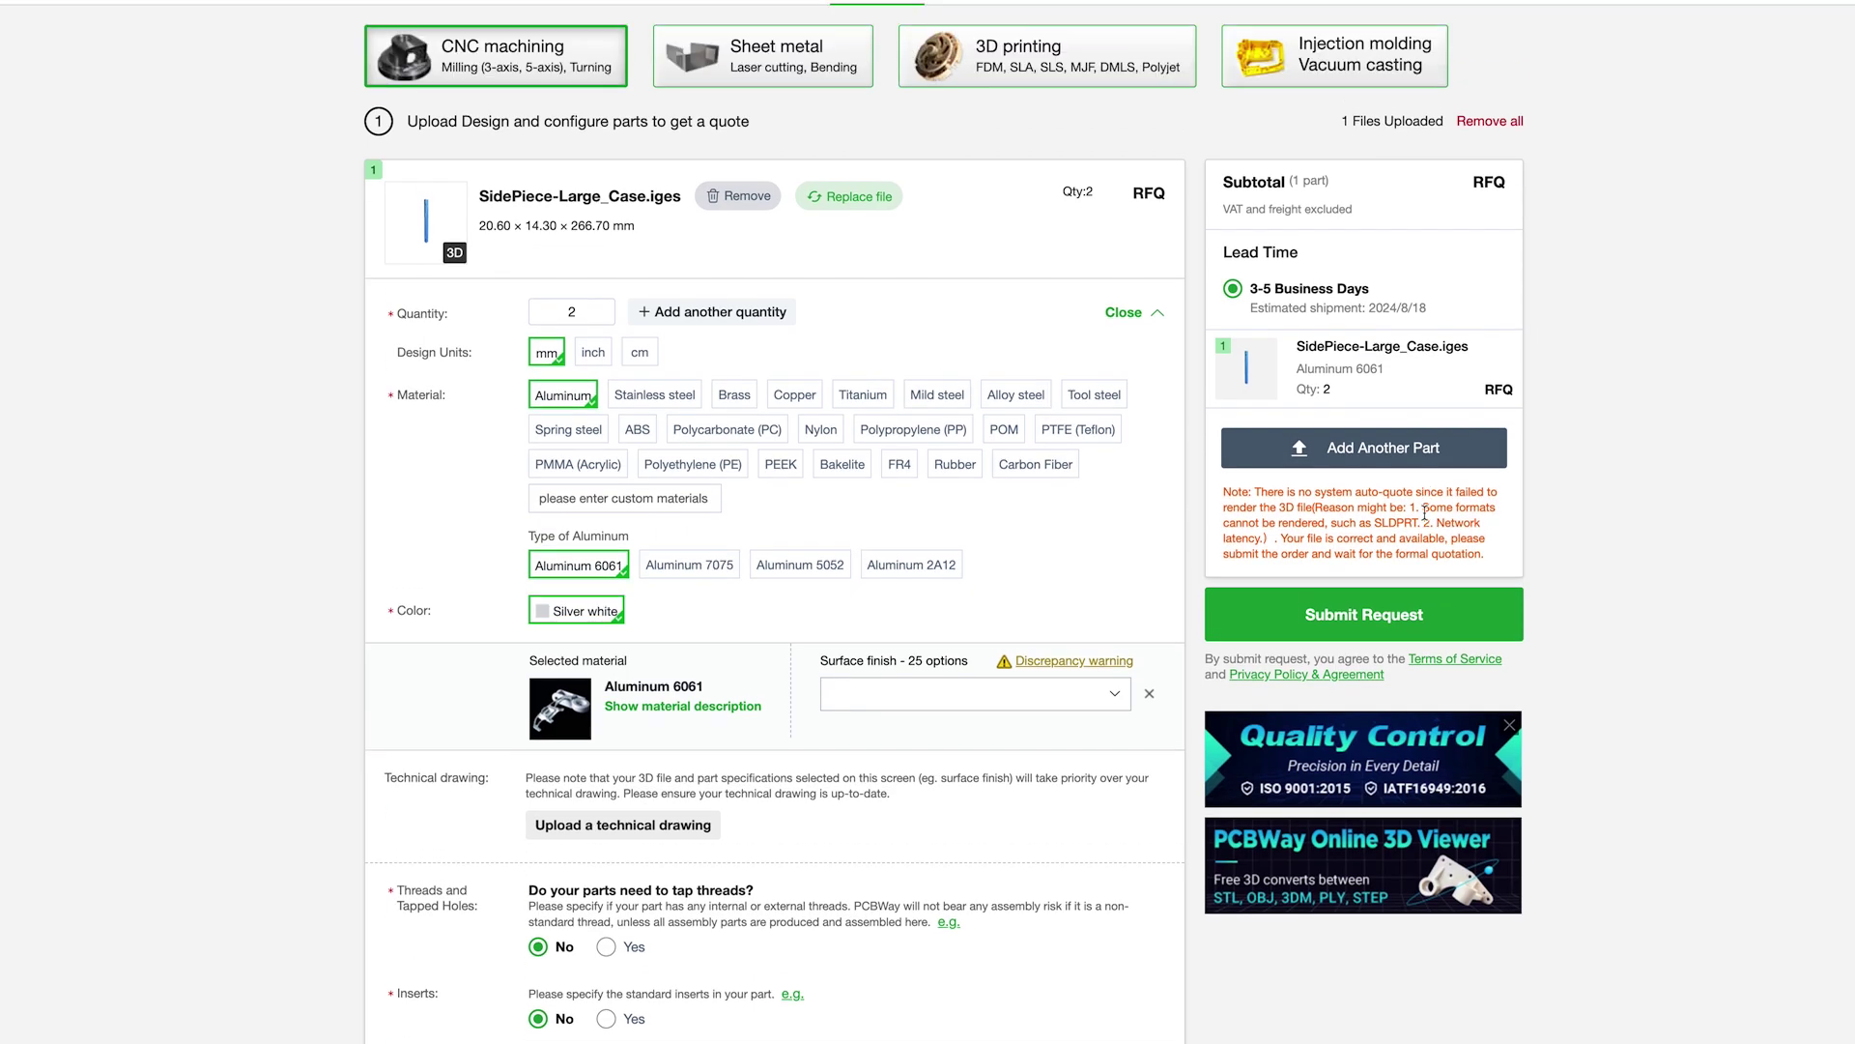
{"action": "left_click", "coordinate": [1353, 625]}
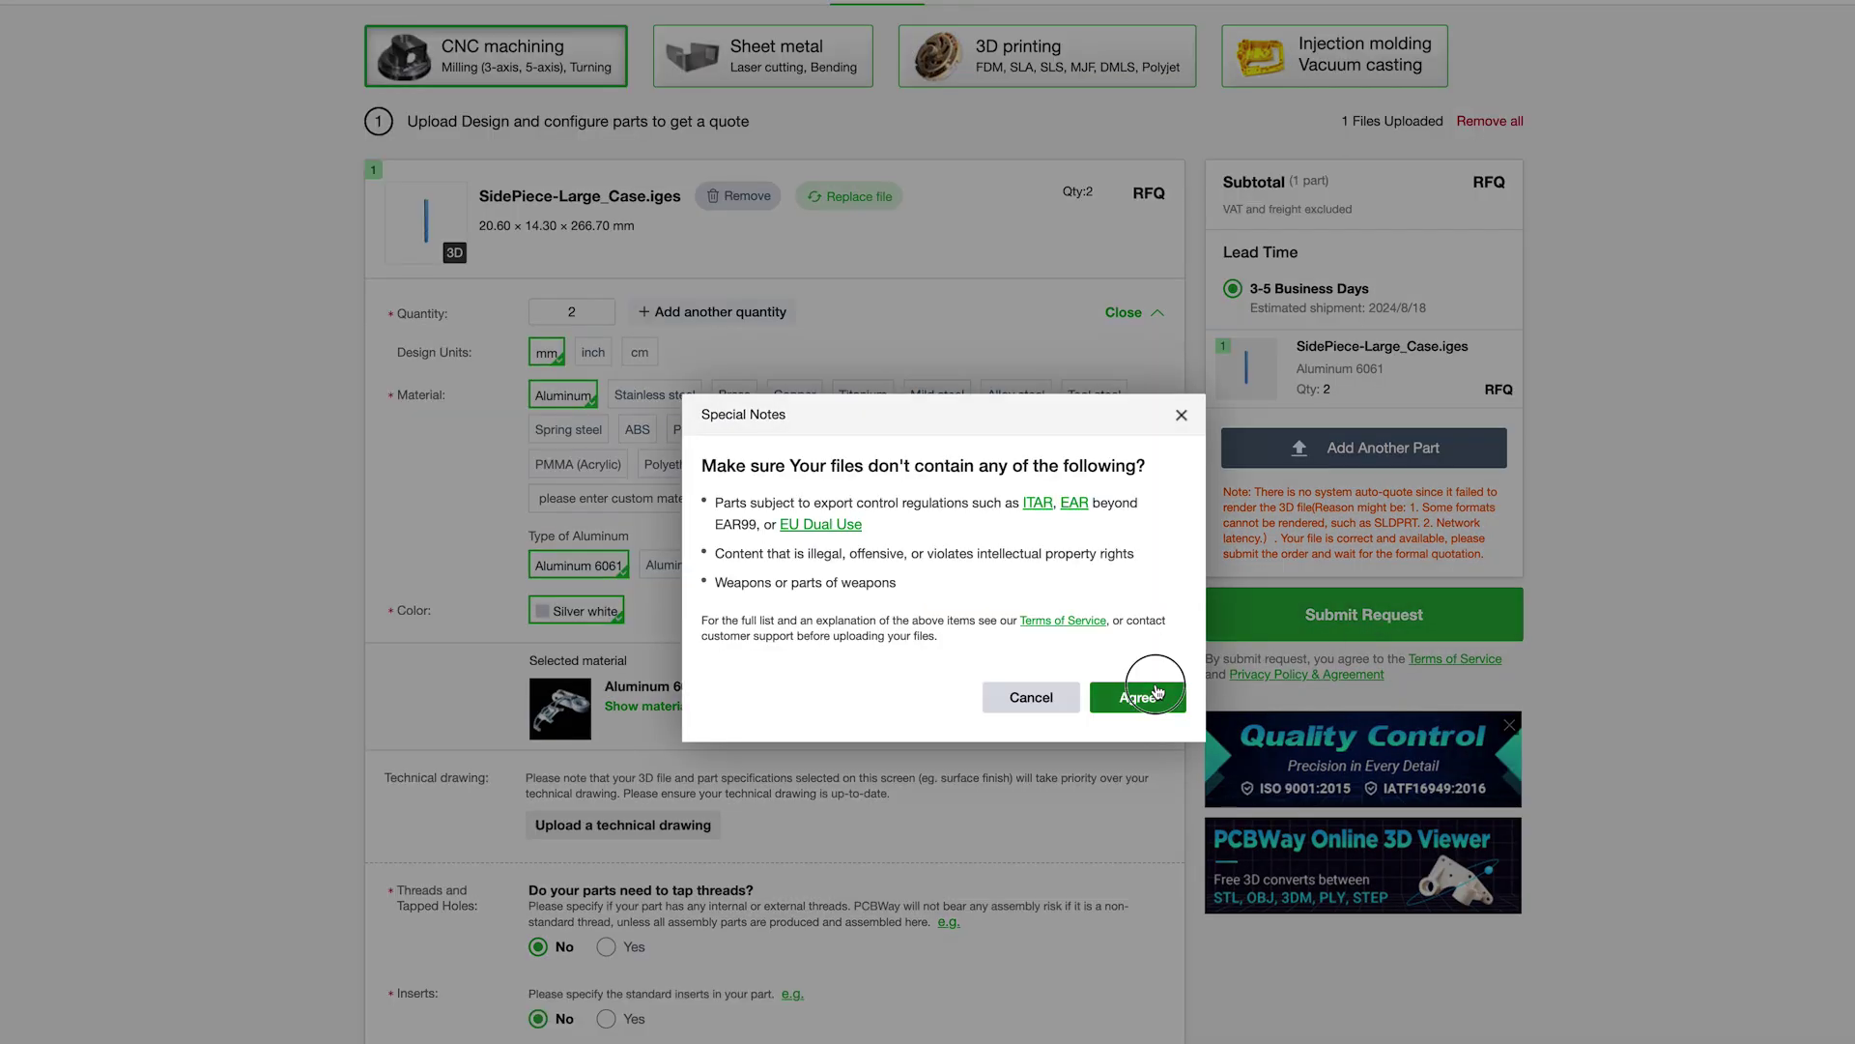
{"action": "left_click", "coordinate": [1157, 692]}
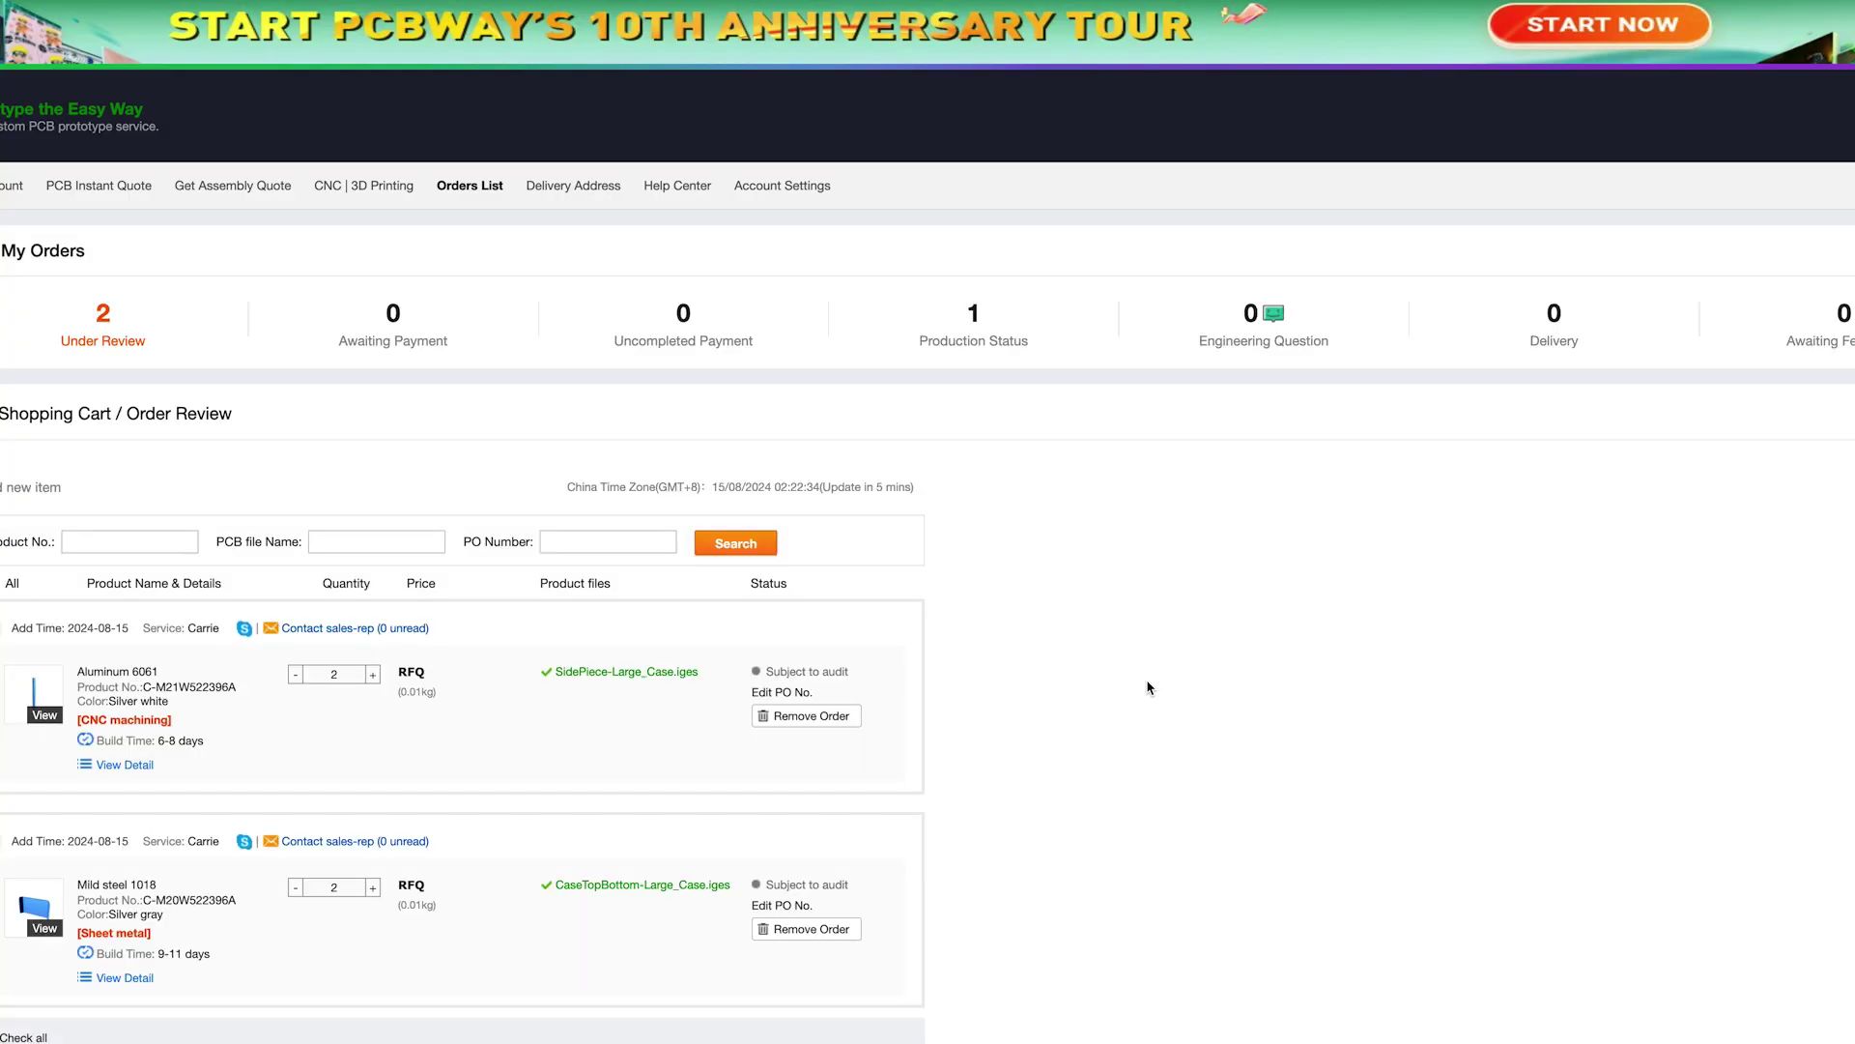
Step: Start a quote for the mild steel Rear Panel from the shared project's CAD files and choose Sheet metal as its process
{"action": "left_click", "coordinate": [1348, 543]}
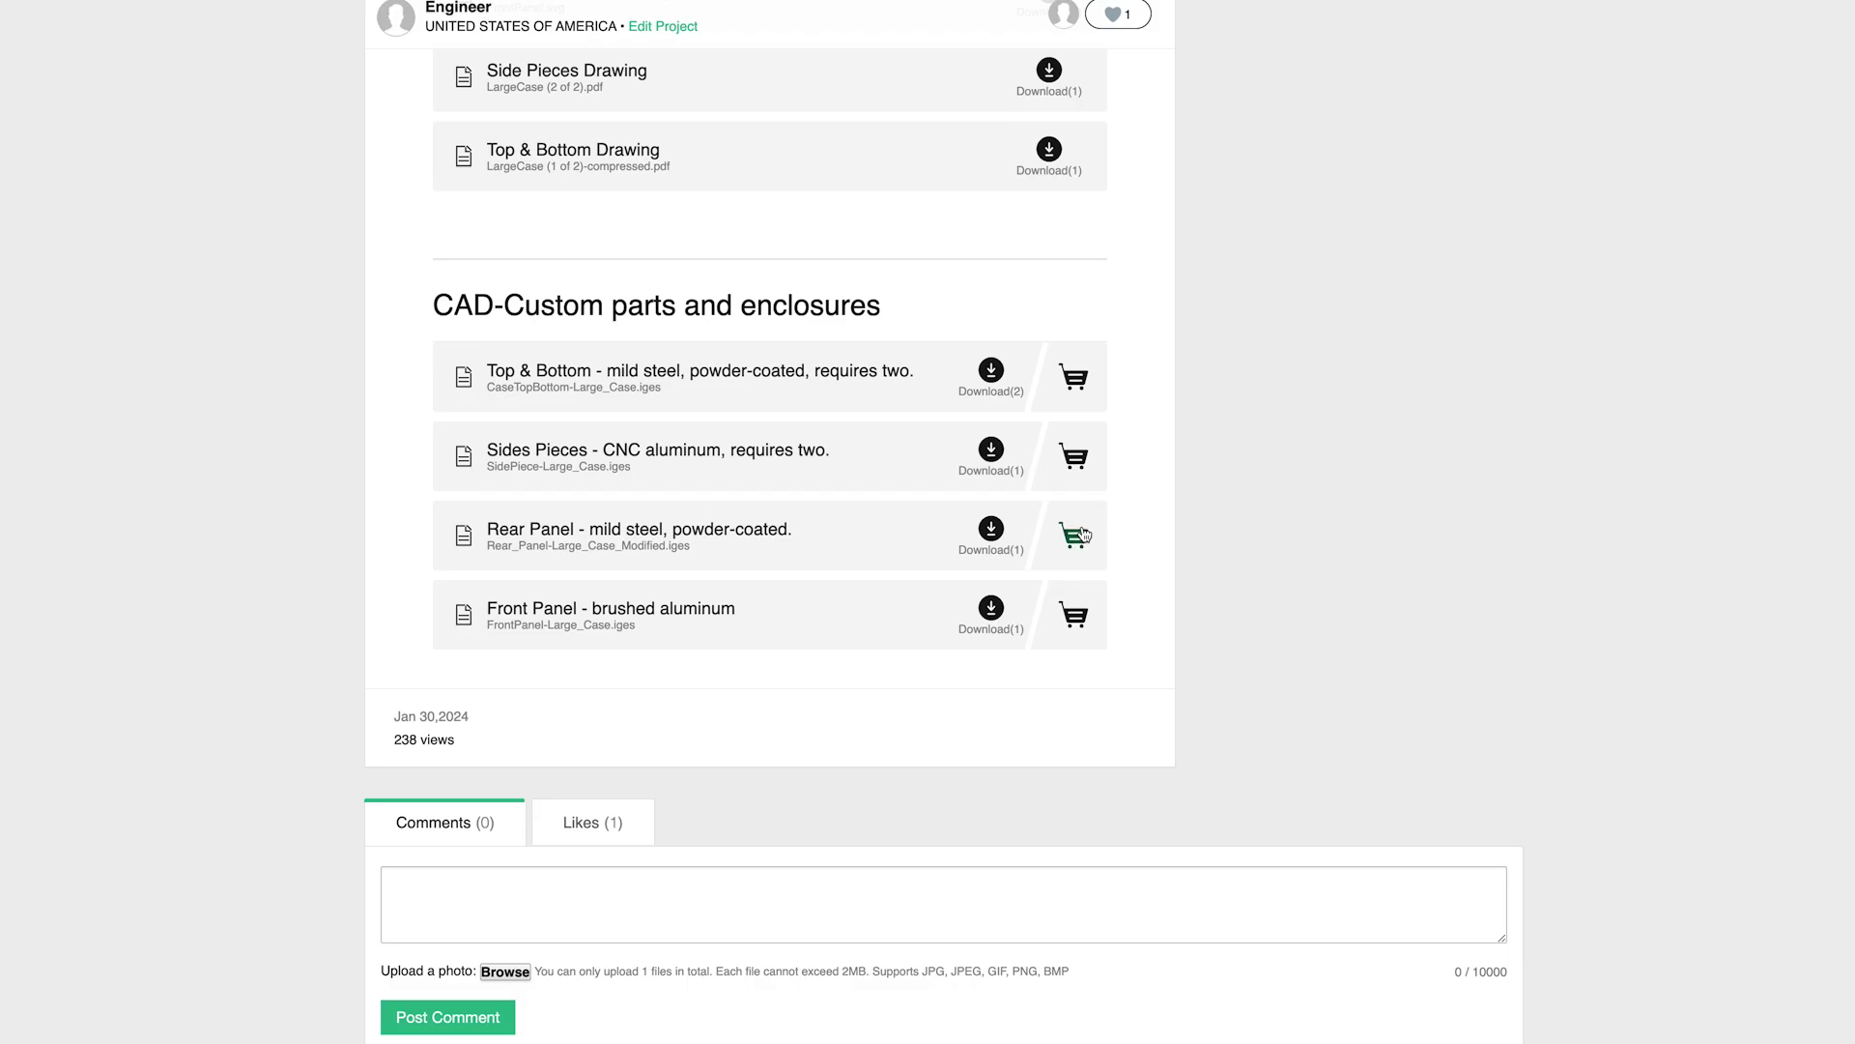
{"action": "left_click", "coordinate": [1080, 534]}
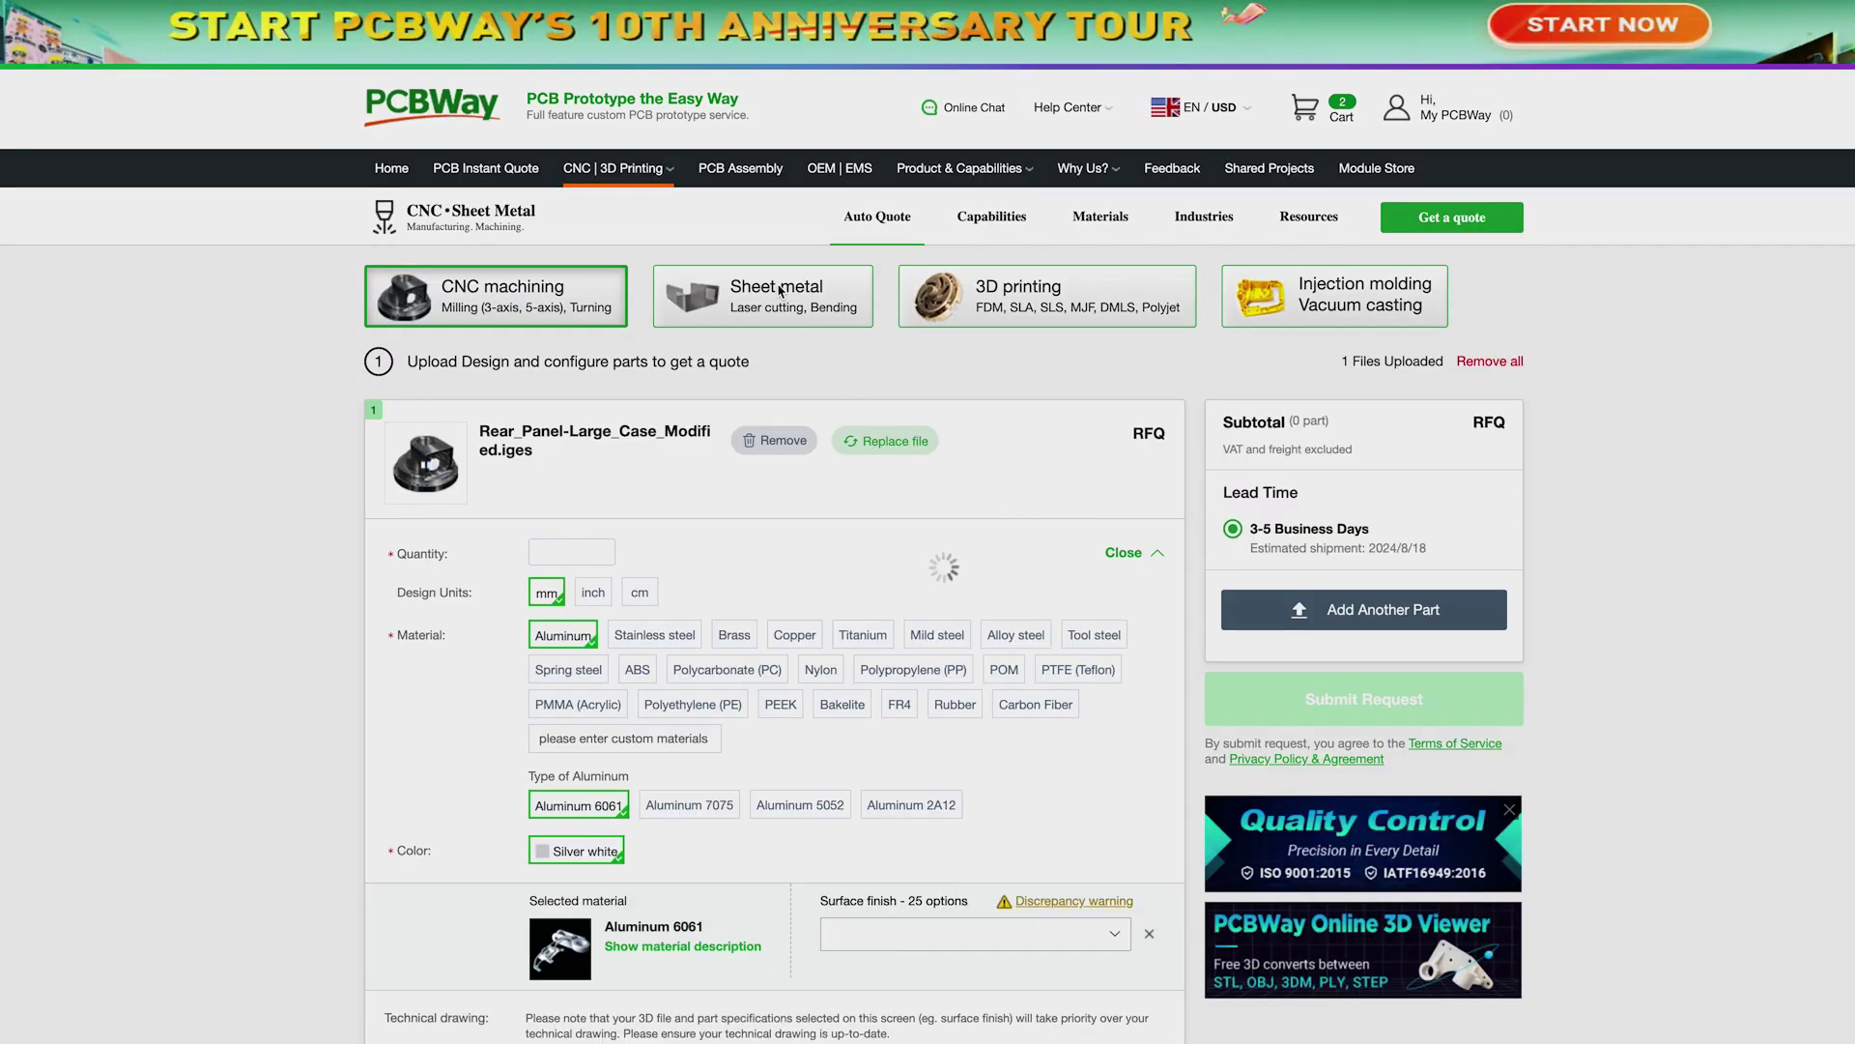
{"action": "left_click", "coordinate": [781, 290]}
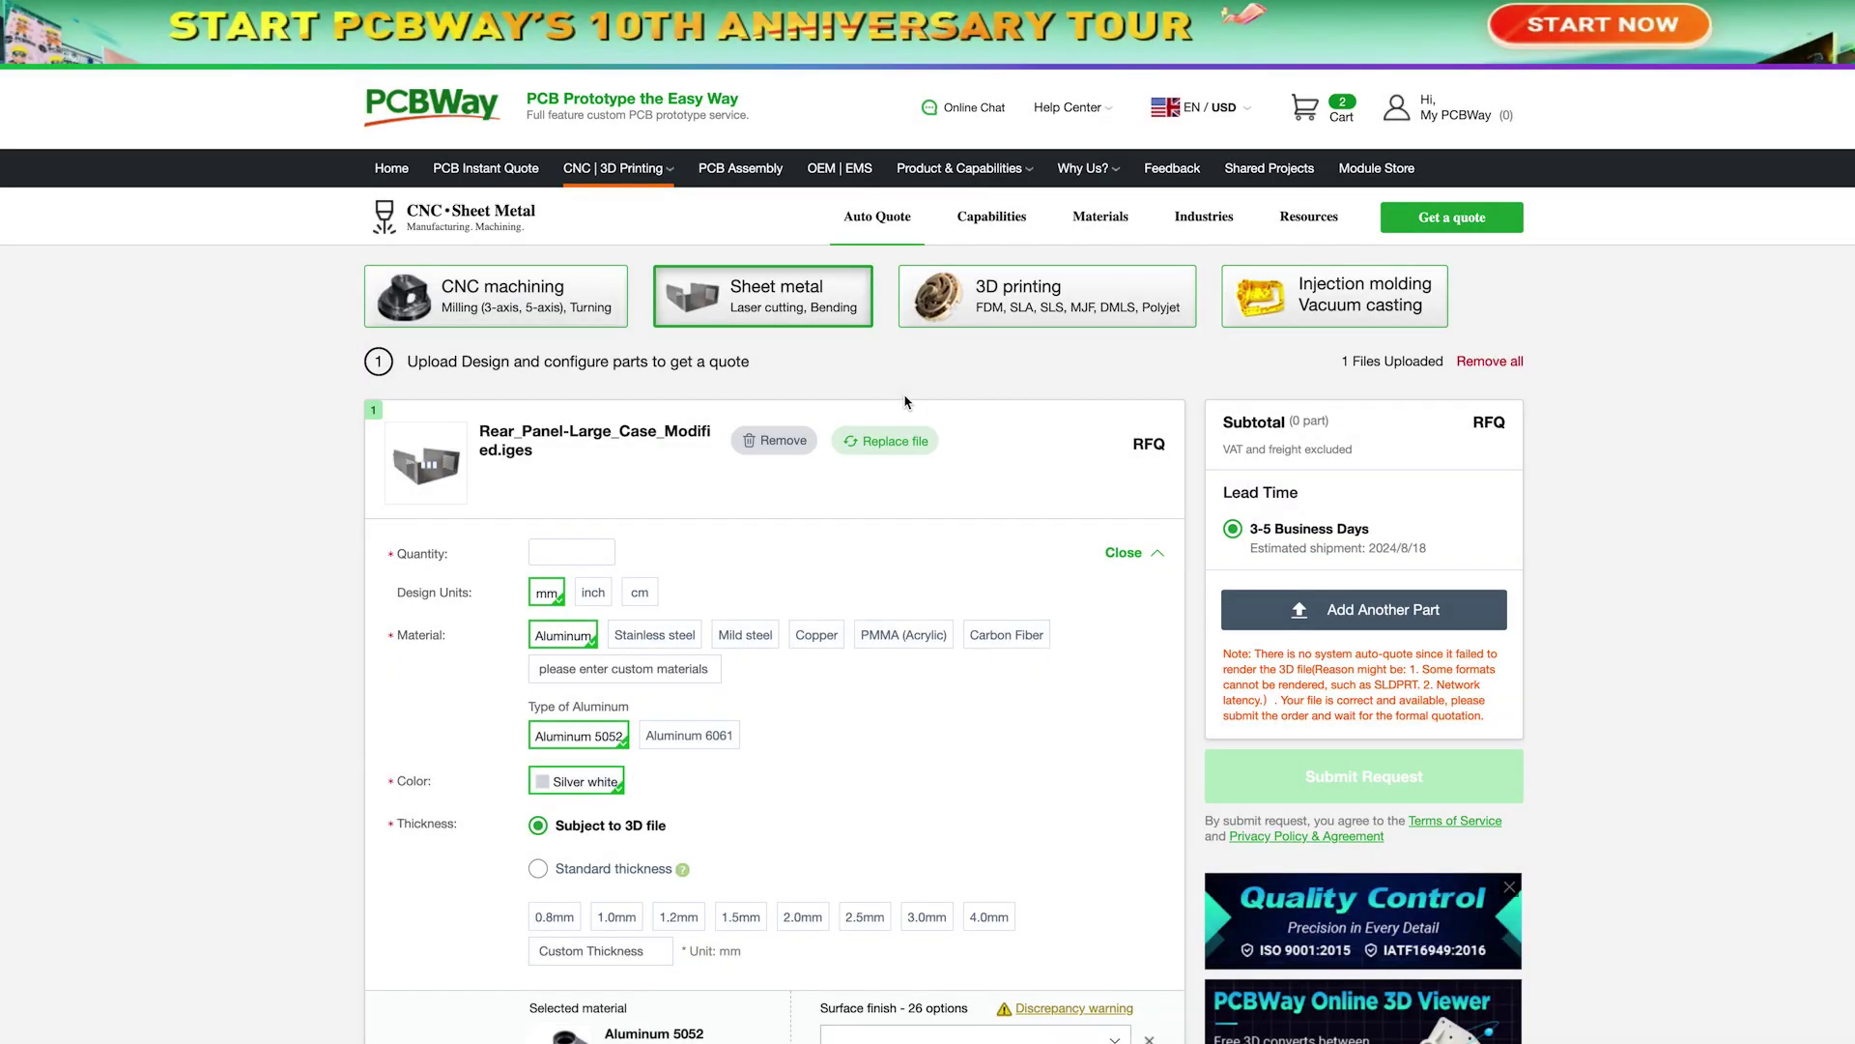
Step: Set the rear panel's quantity to 1 and its material to Mild steel
{"action": "scroll", "coordinate": [907, 402], "scroll_direction": "down", "scroll_amount": 2}
{"action": "left_click", "coordinate": [559, 357]}
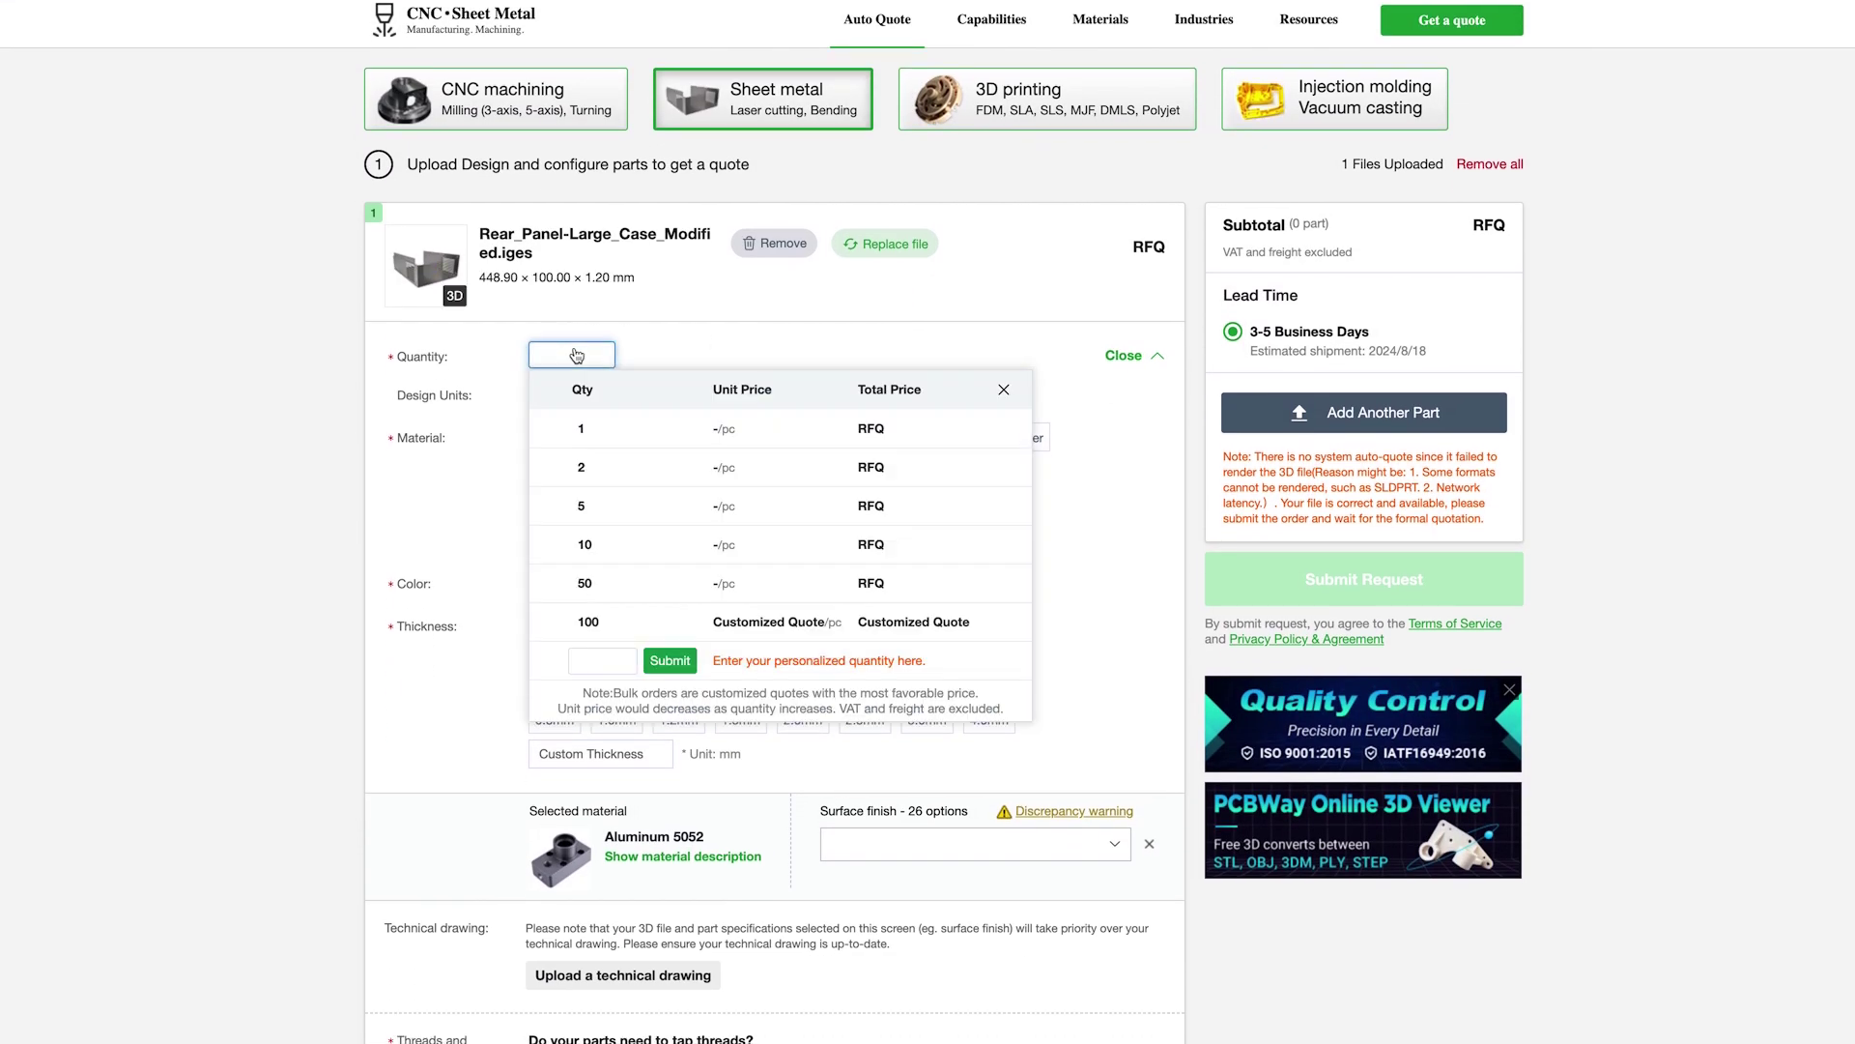
{"action": "left_click", "coordinate": [591, 422]}
{"action": "scroll", "coordinate": [840, 301], "scroll_direction": "down", "scroll_amount": 2}
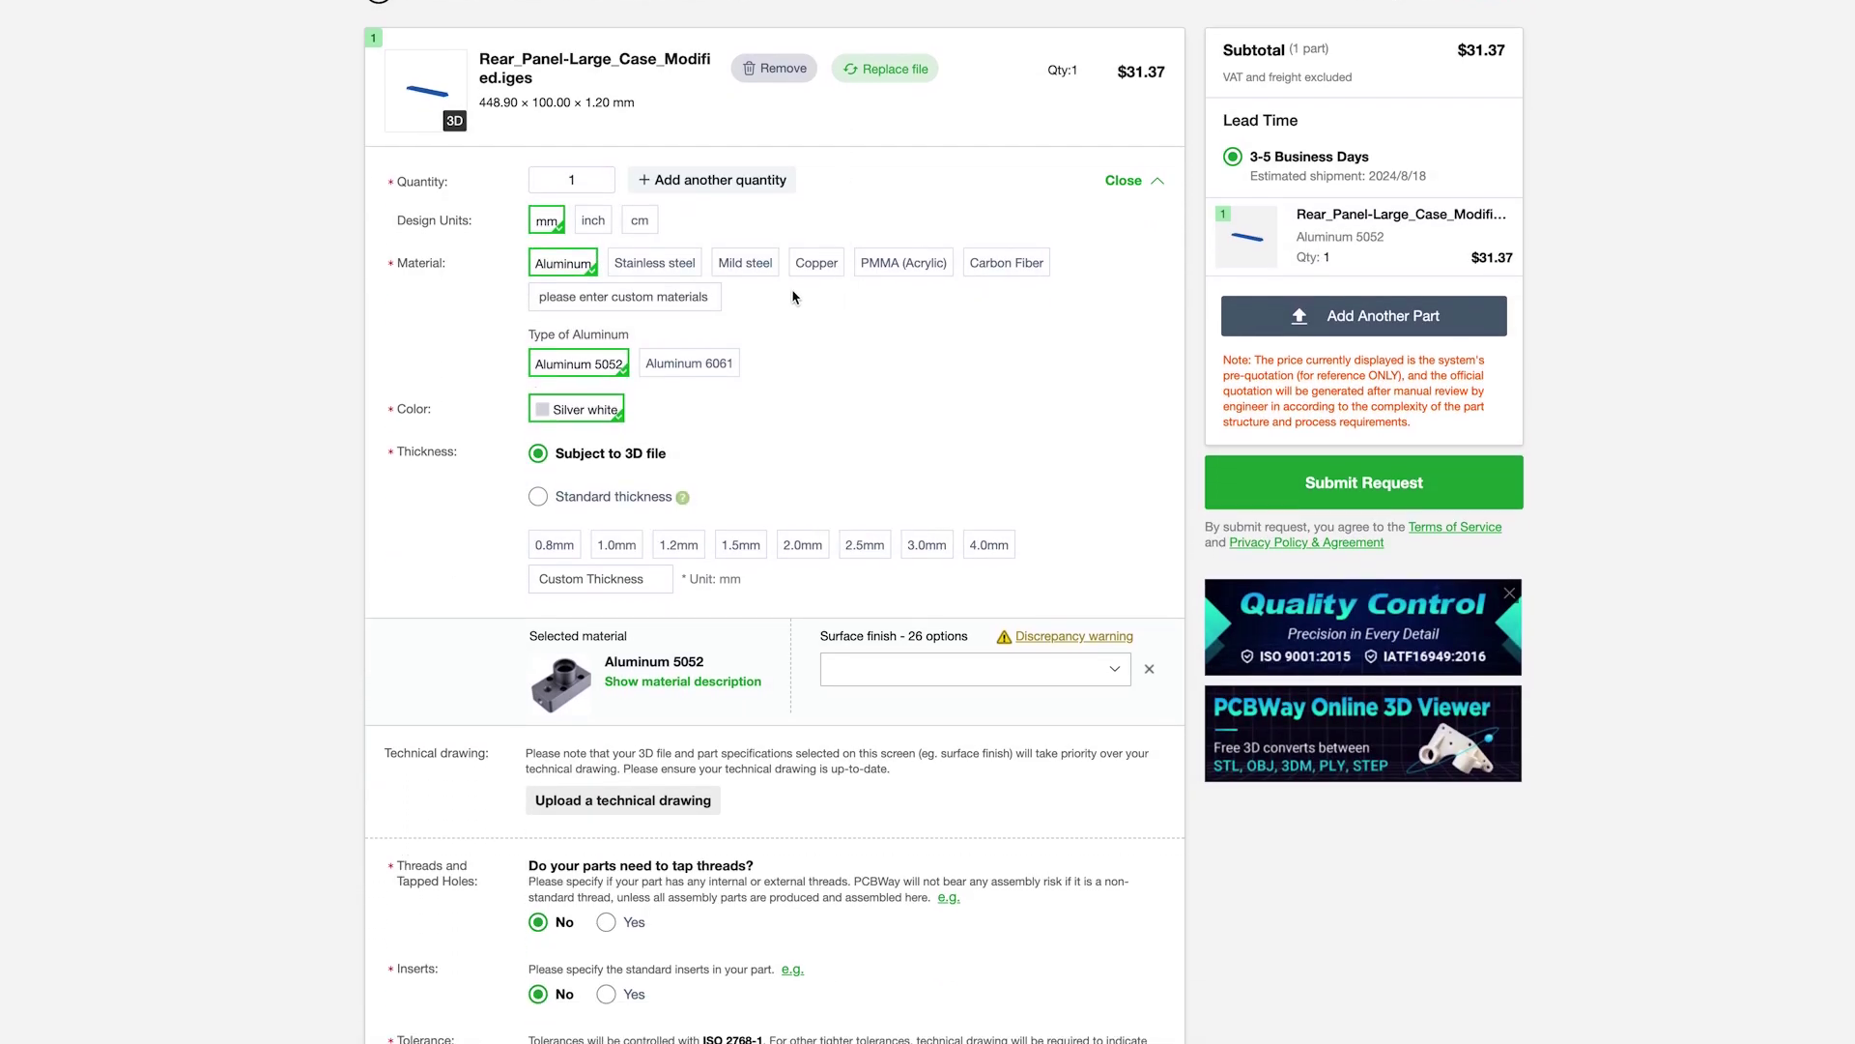
{"action": "left_click", "coordinate": [762, 271]}
Step: Set the rear panel's surface finish to Powder coat - Matt in Process Blue
{"action": "scroll", "coordinate": [890, 396], "scroll_direction": "down", "scroll_amount": 2}
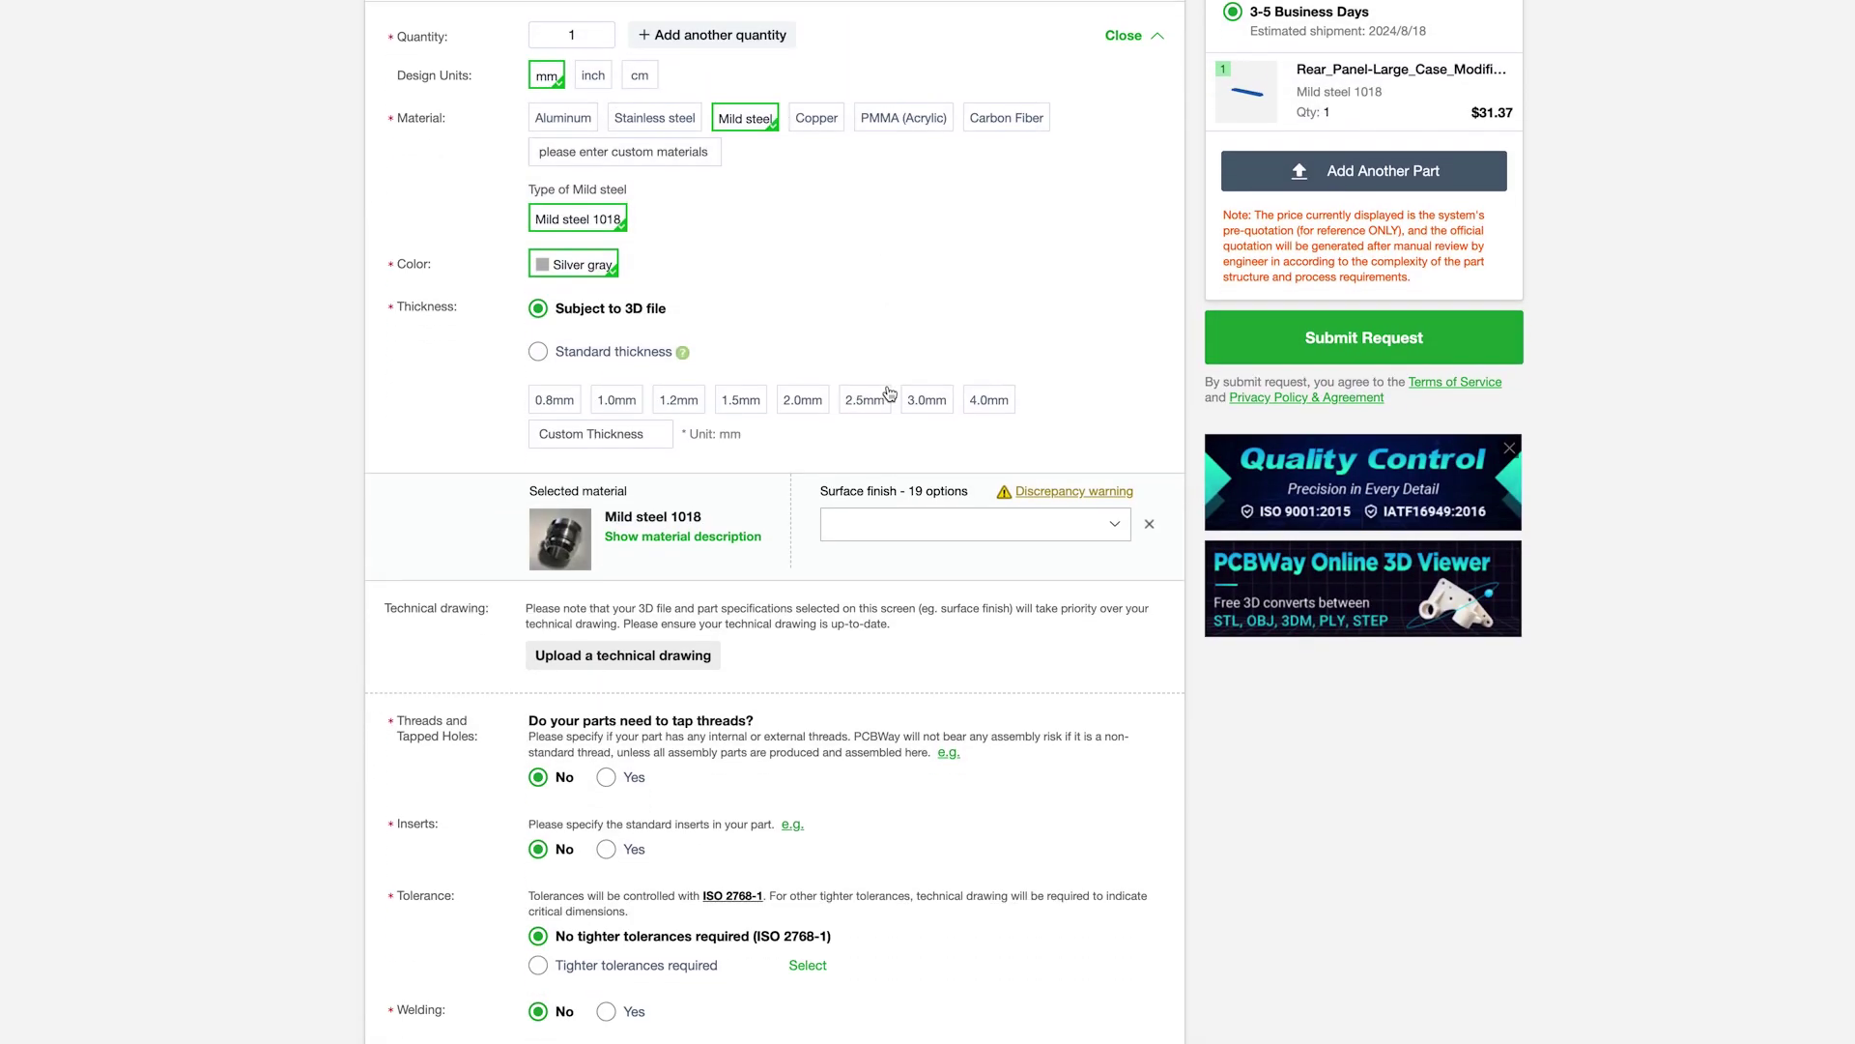
{"action": "left_click", "coordinate": [931, 522]}
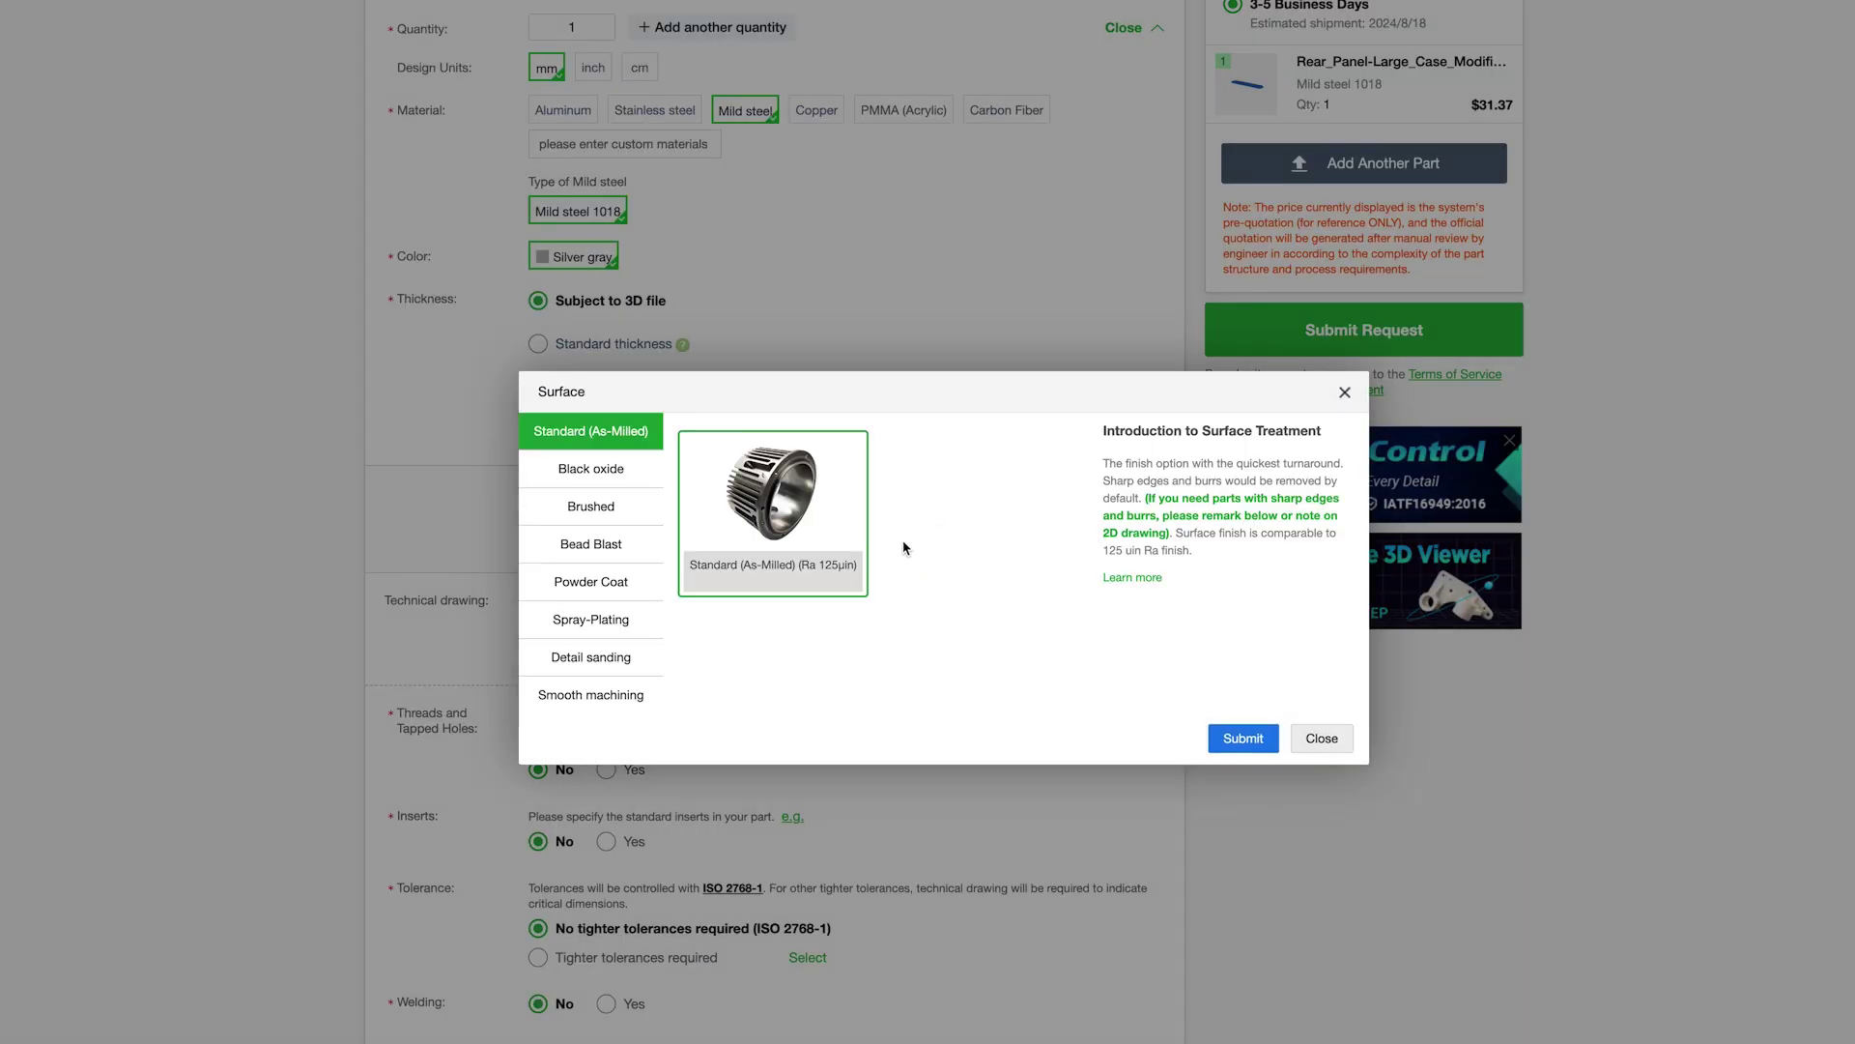
{"action": "left_click", "coordinate": [611, 588]}
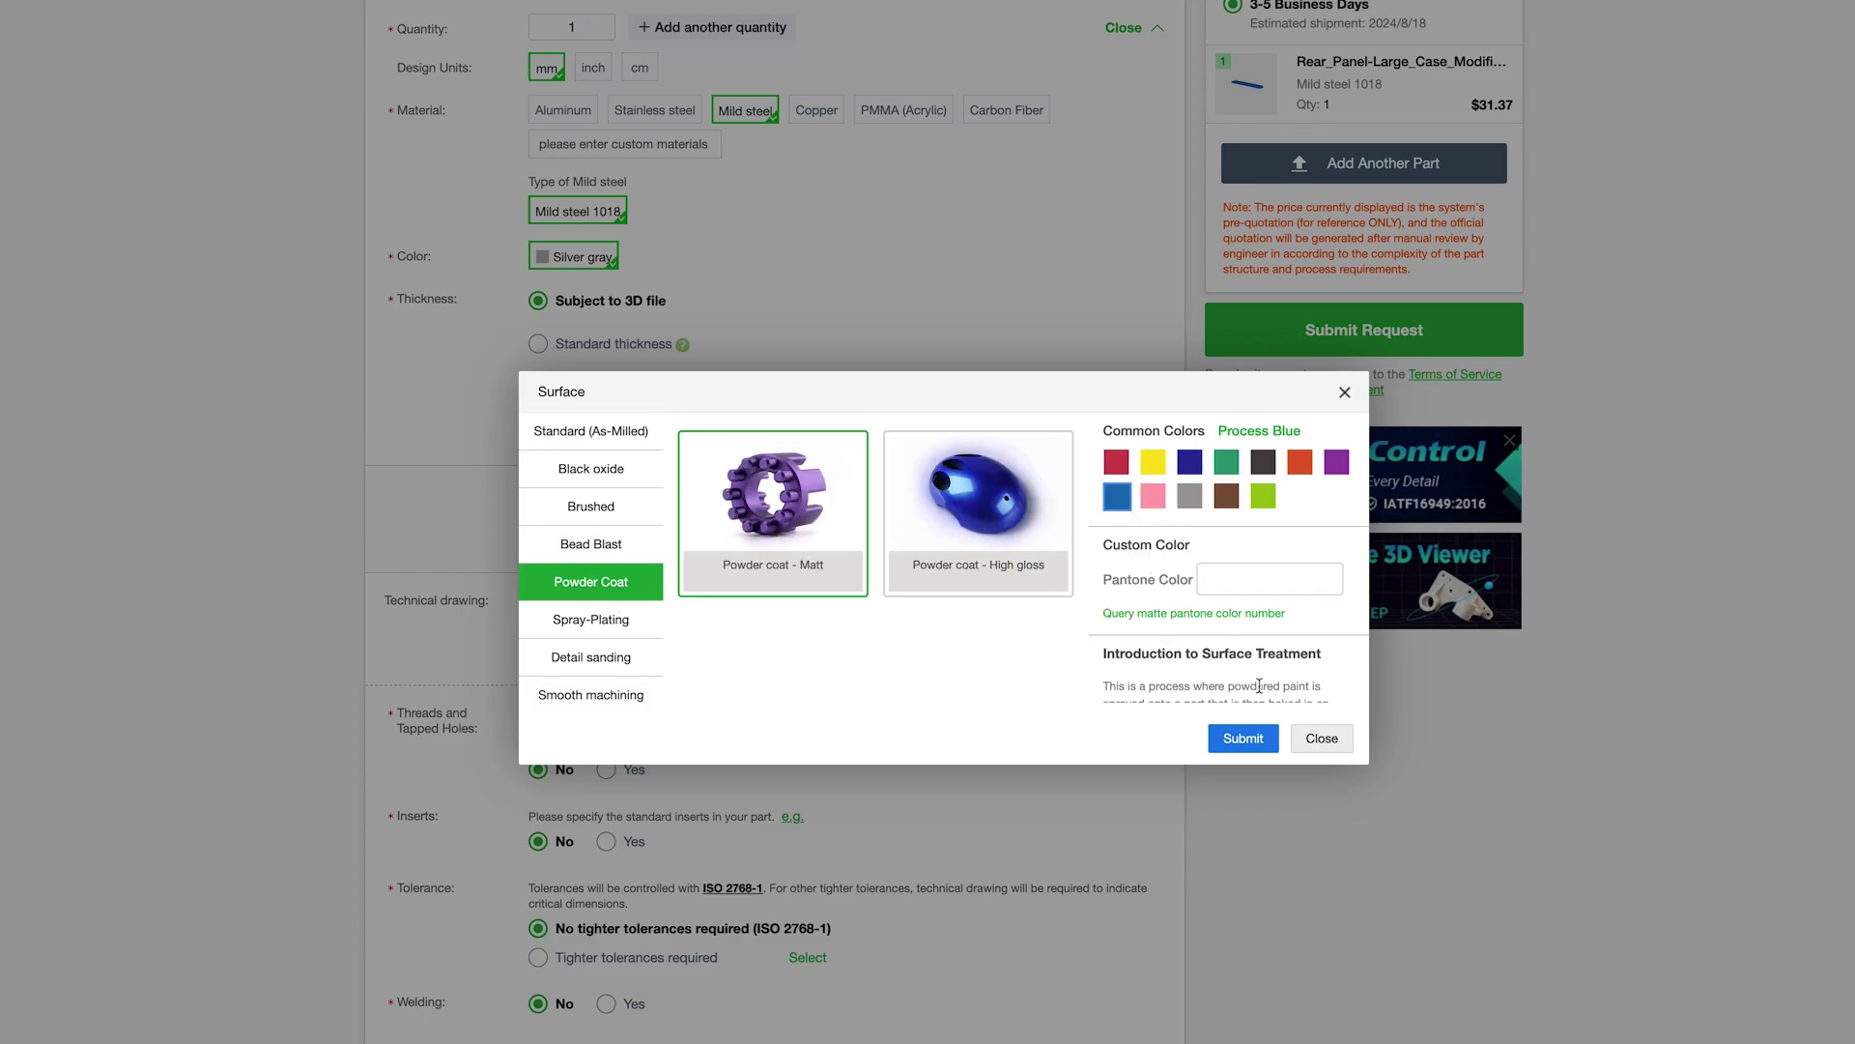
{"action": "left_click", "coordinate": [1244, 738]}
Step: Submit the rear panel's quote request and agree to the special notes
{"action": "scroll", "coordinate": [1227, 683], "scroll_direction": "up", "scroll_amount": 2}
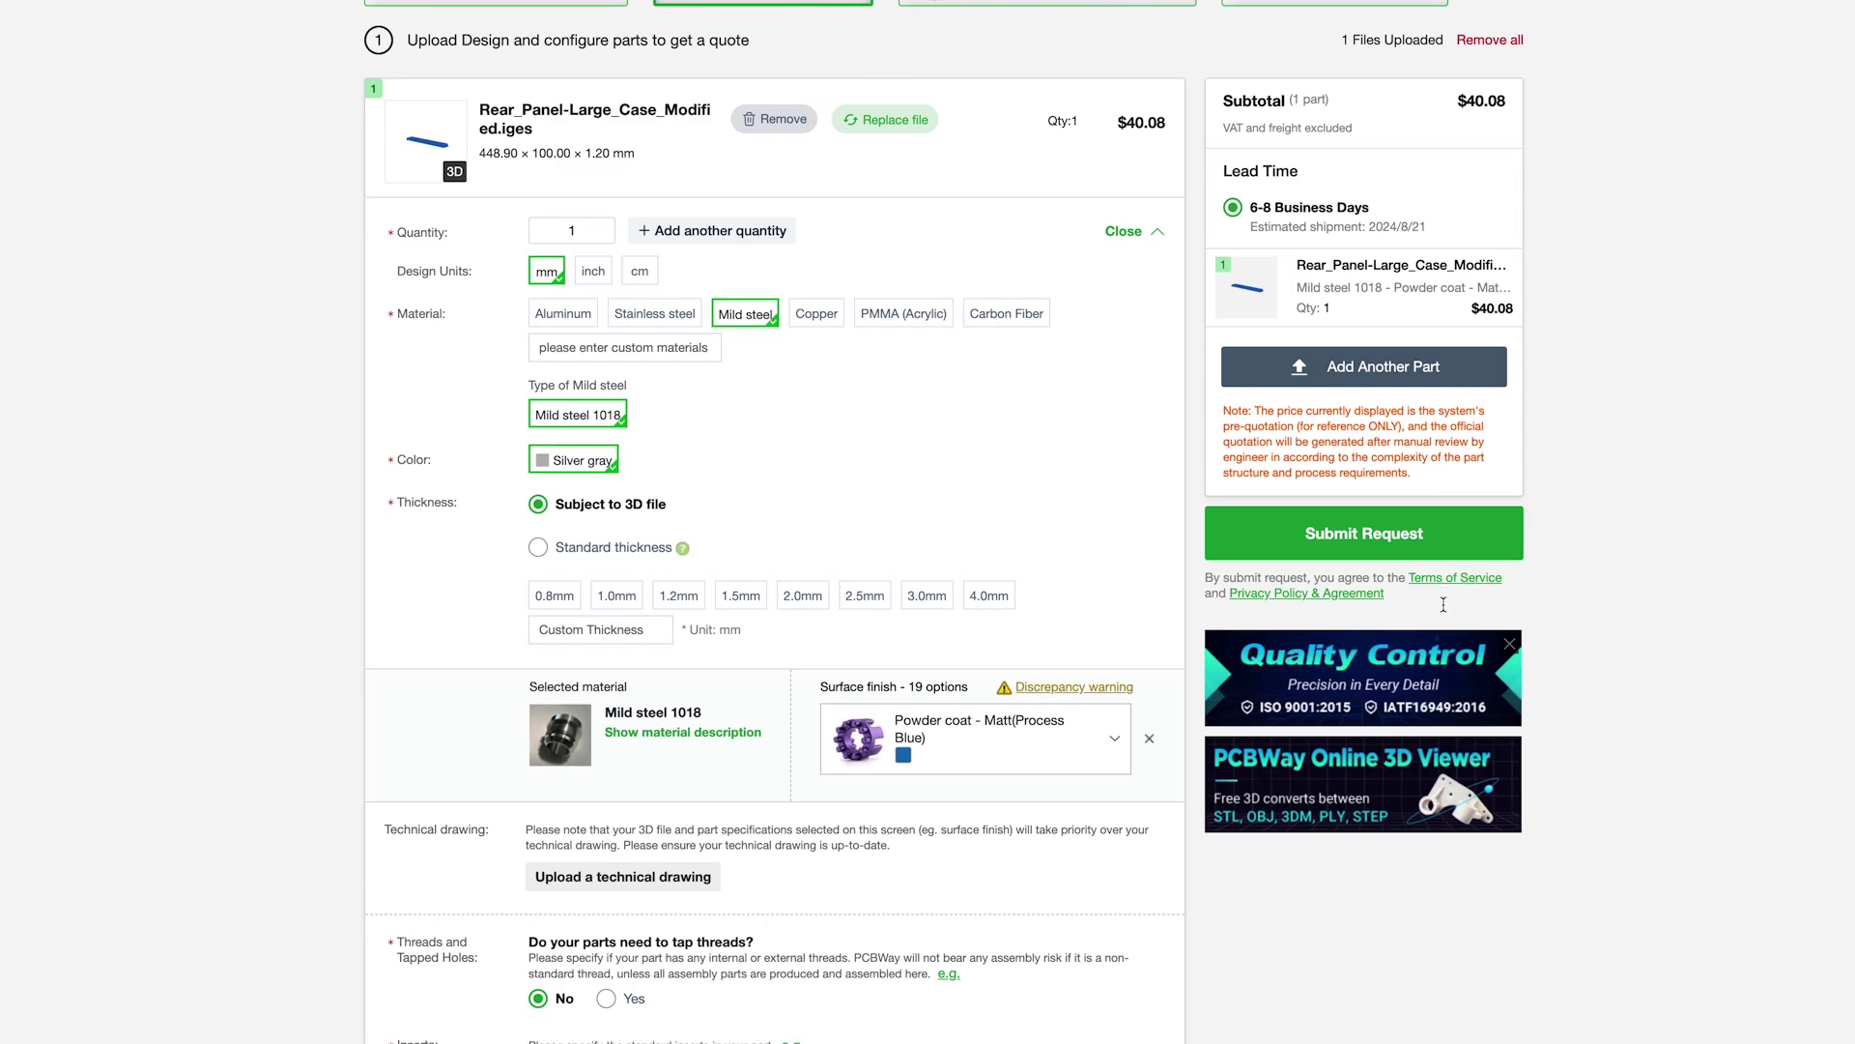
{"action": "left_click", "coordinate": [1367, 520]}
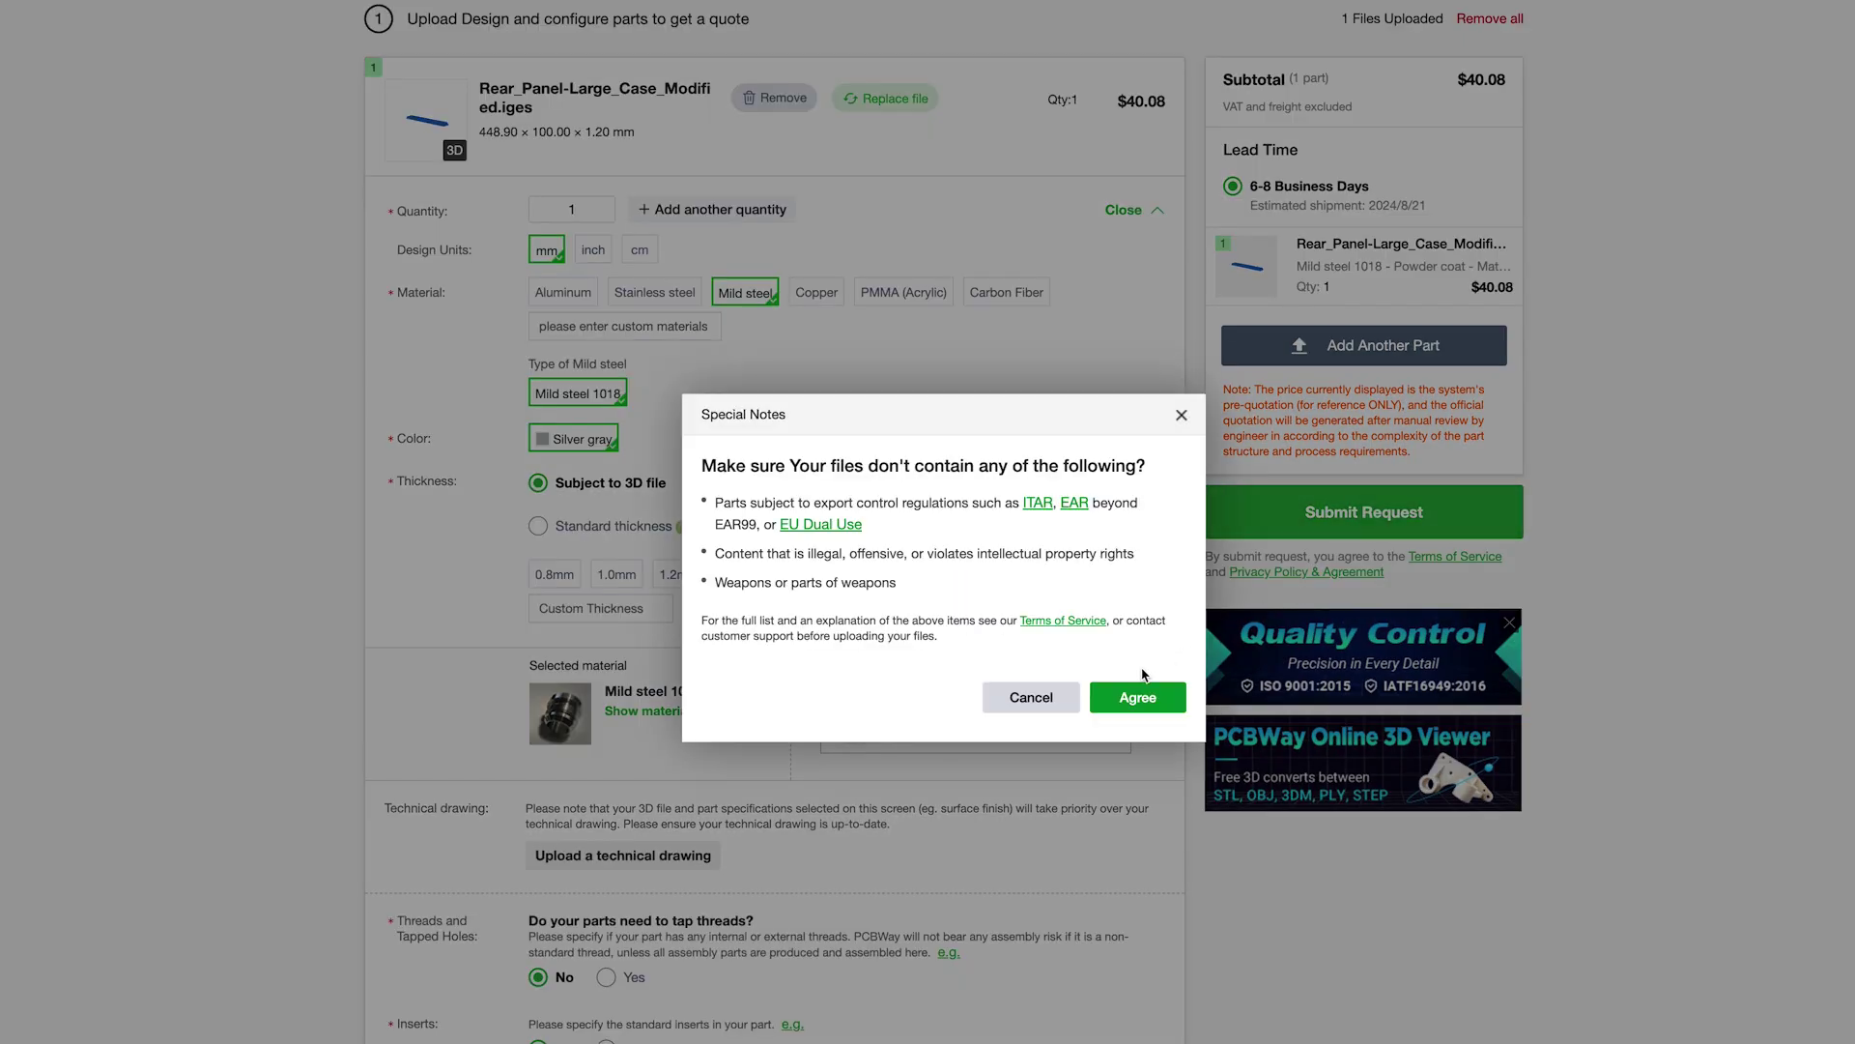
{"action": "left_click", "coordinate": [1137, 698]}
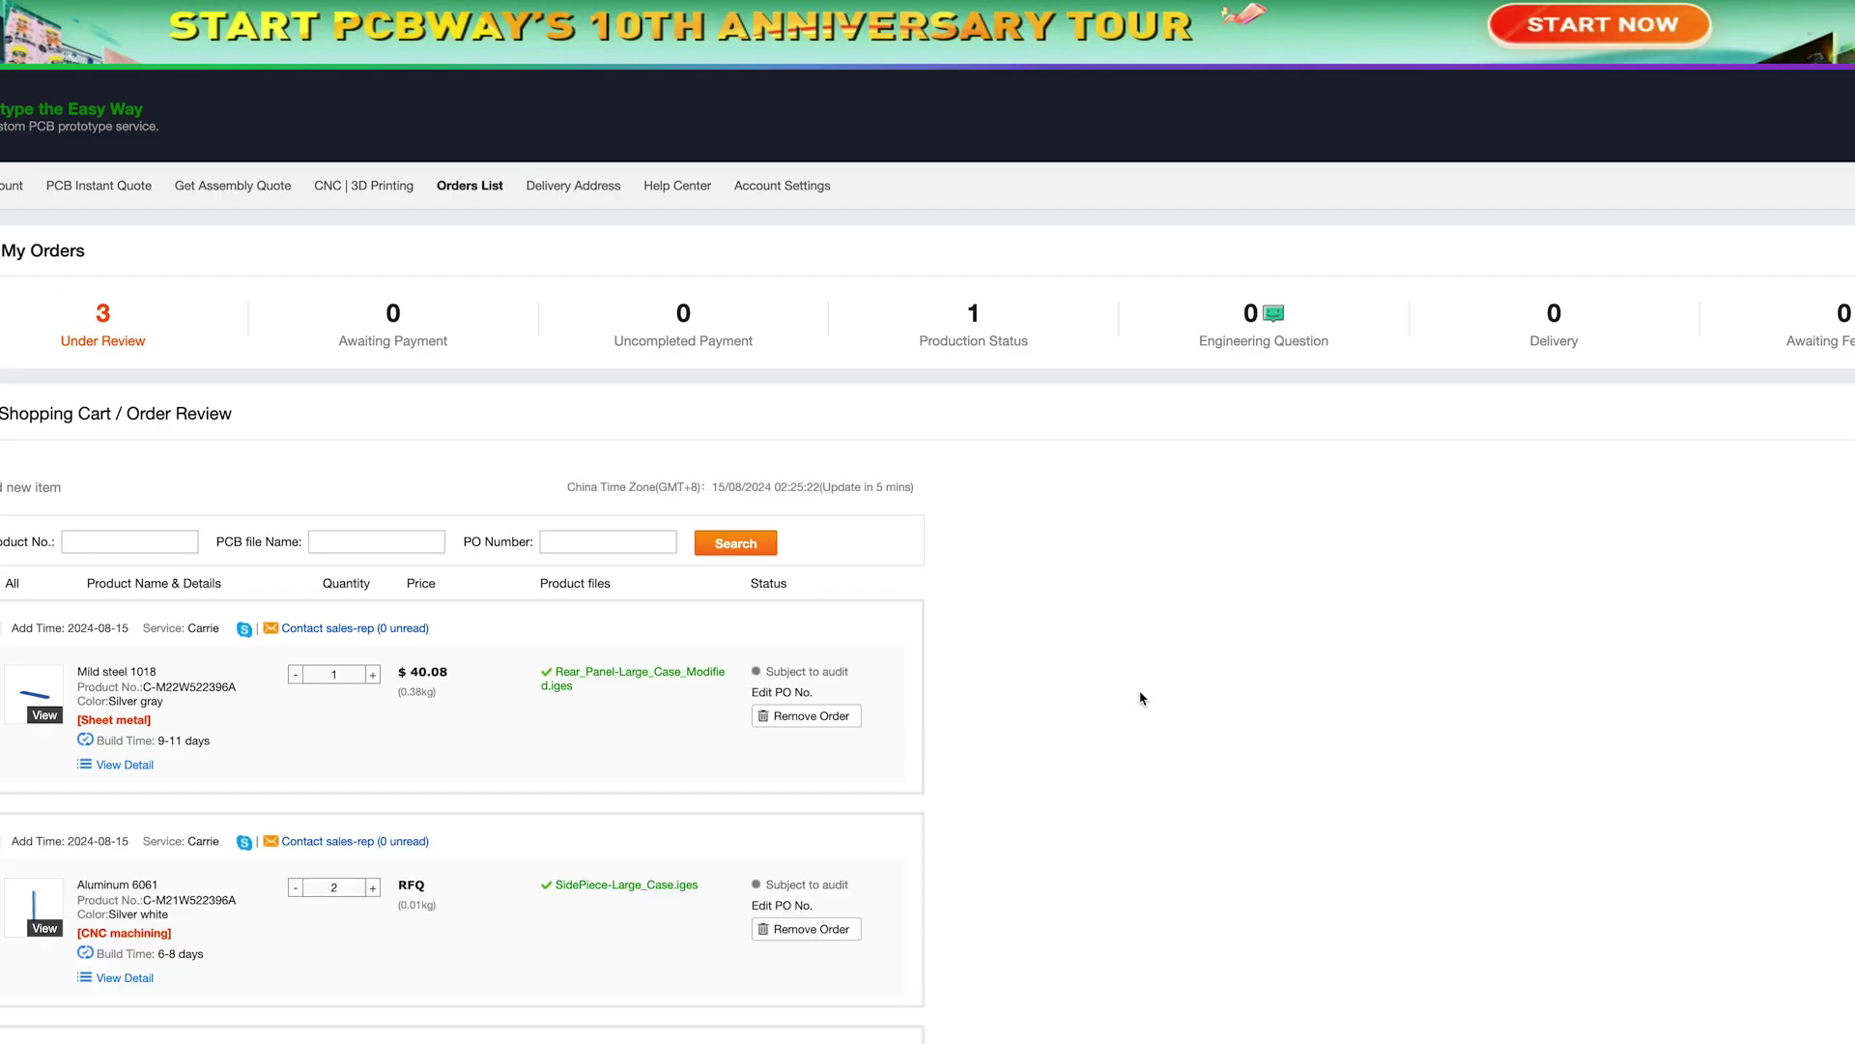
Step: Start a quote for the brushed aluminum Front Panel from the shared project's CAD files and choose Sheet metal as its process
{"action": "scroll", "coordinate": [1140, 698], "scroll_direction": "down", "scroll_amount": 3}
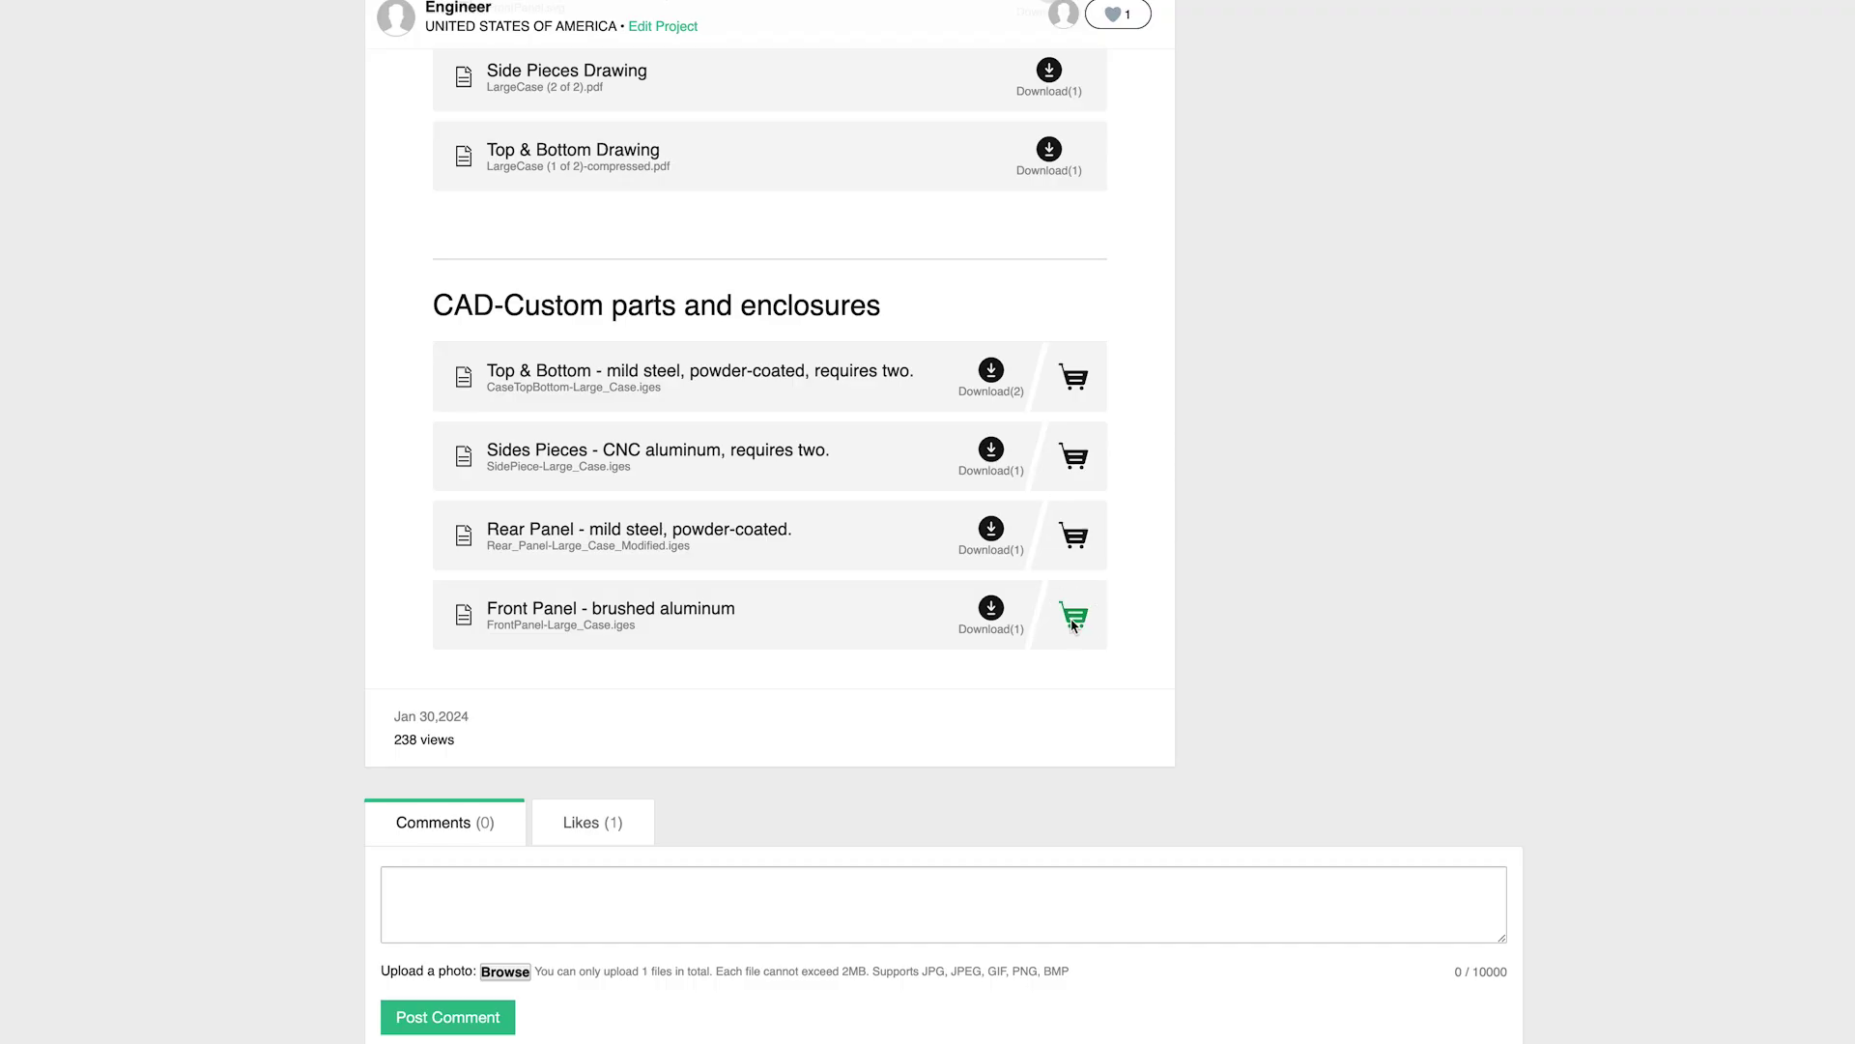
{"action": "left_click", "coordinate": [1072, 620]}
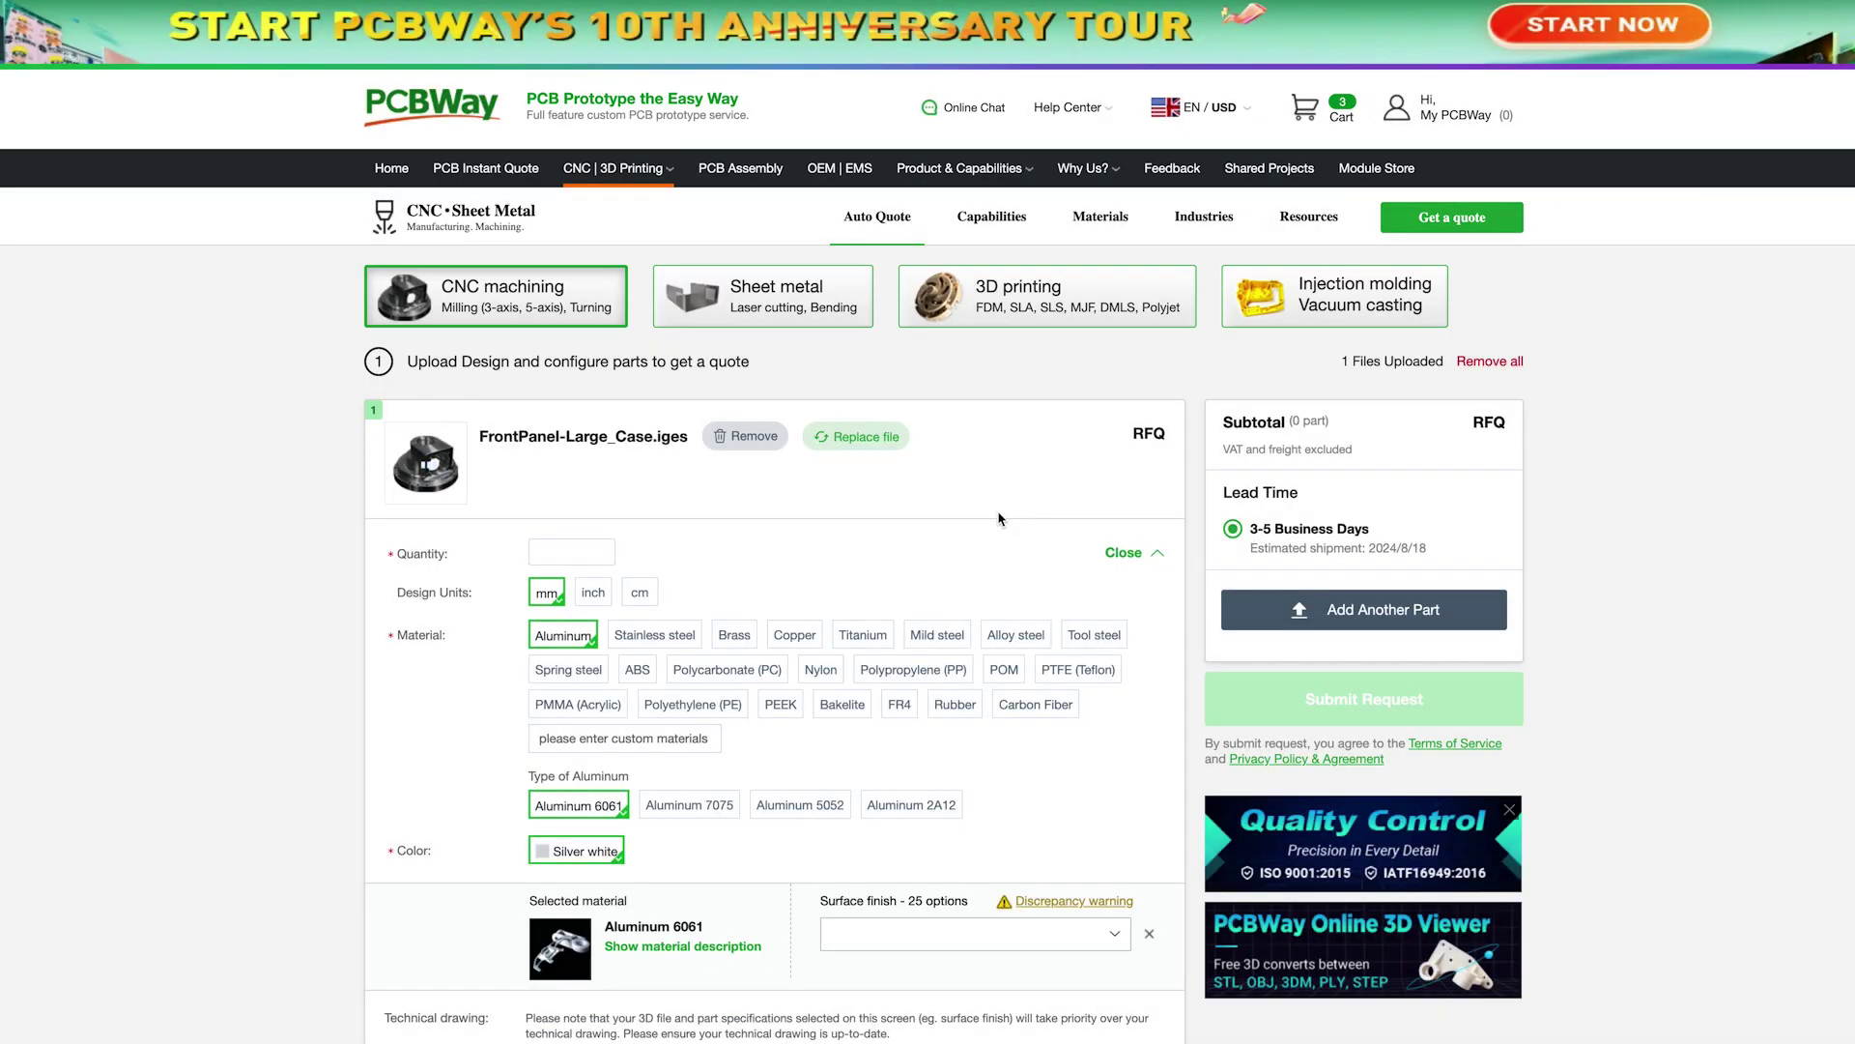
{"action": "scroll", "coordinate": [1000, 519], "scroll_direction": "down", "scroll_amount": 1}
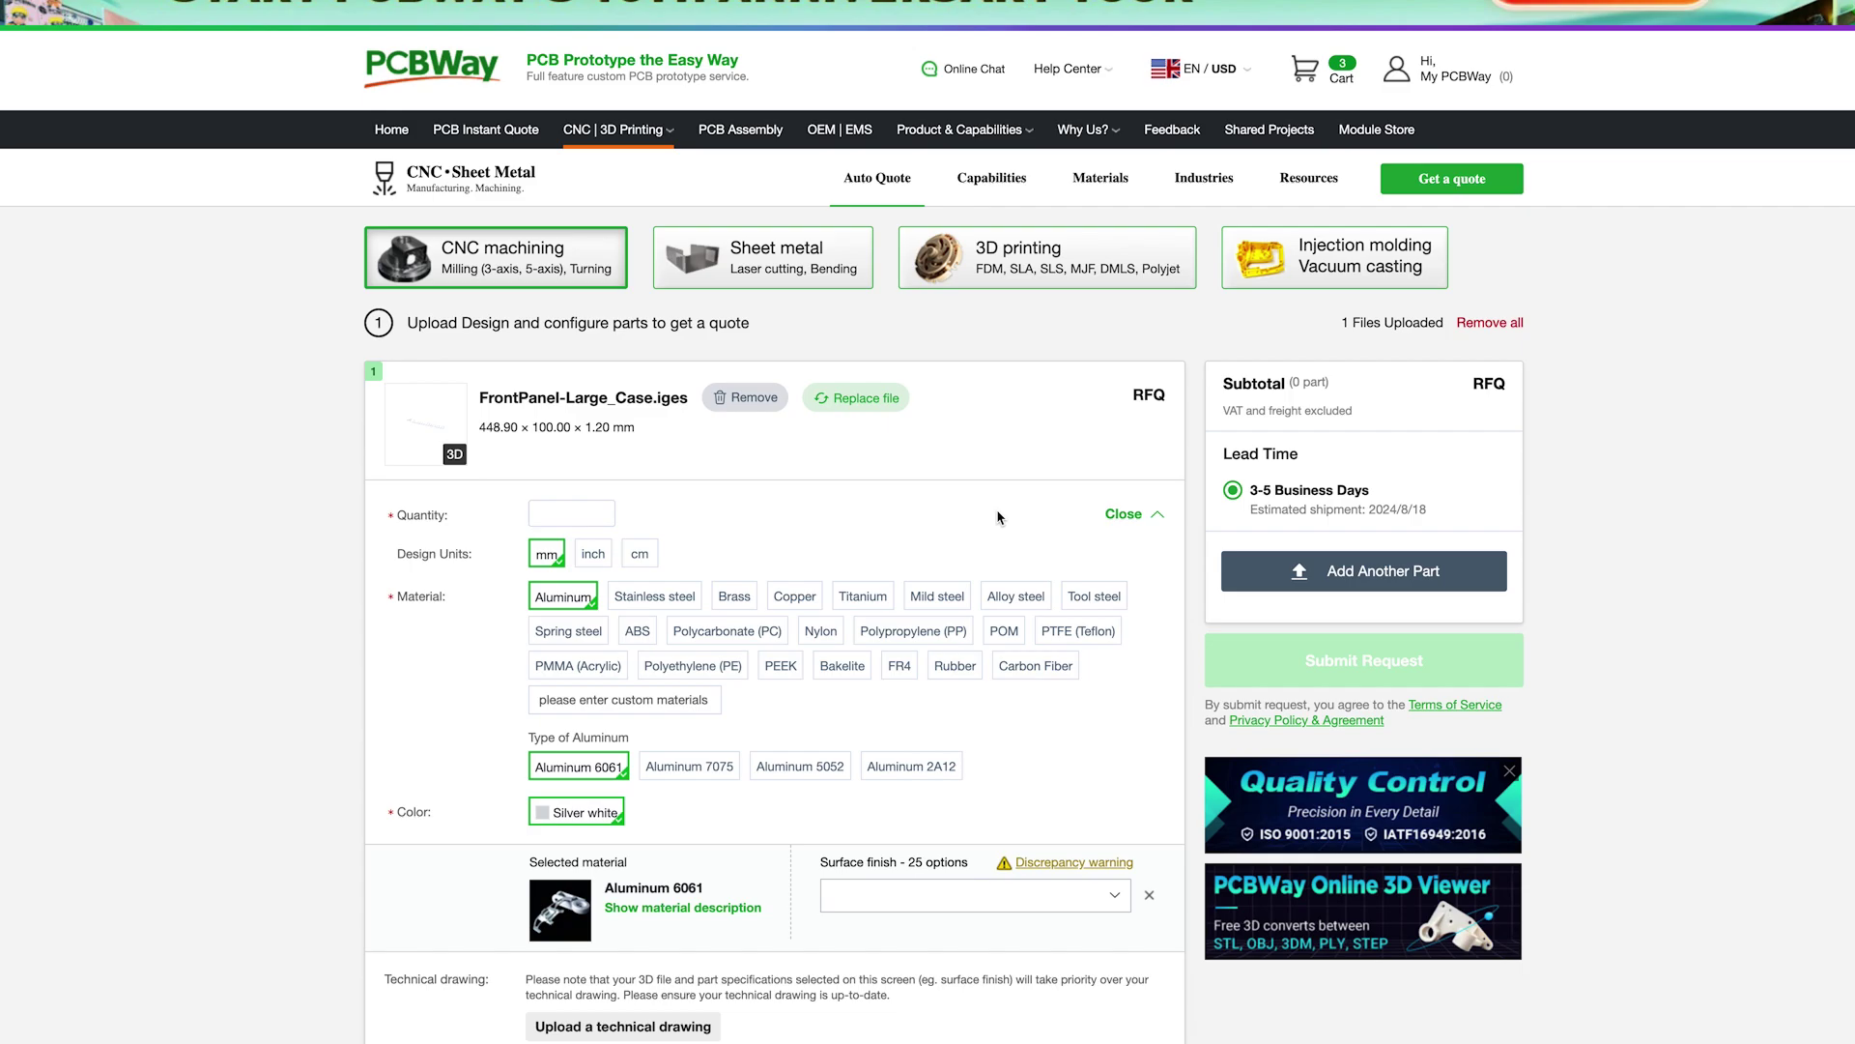
{"action": "scroll", "coordinate": [999, 517], "scroll_direction": "down", "scroll_amount": 2}
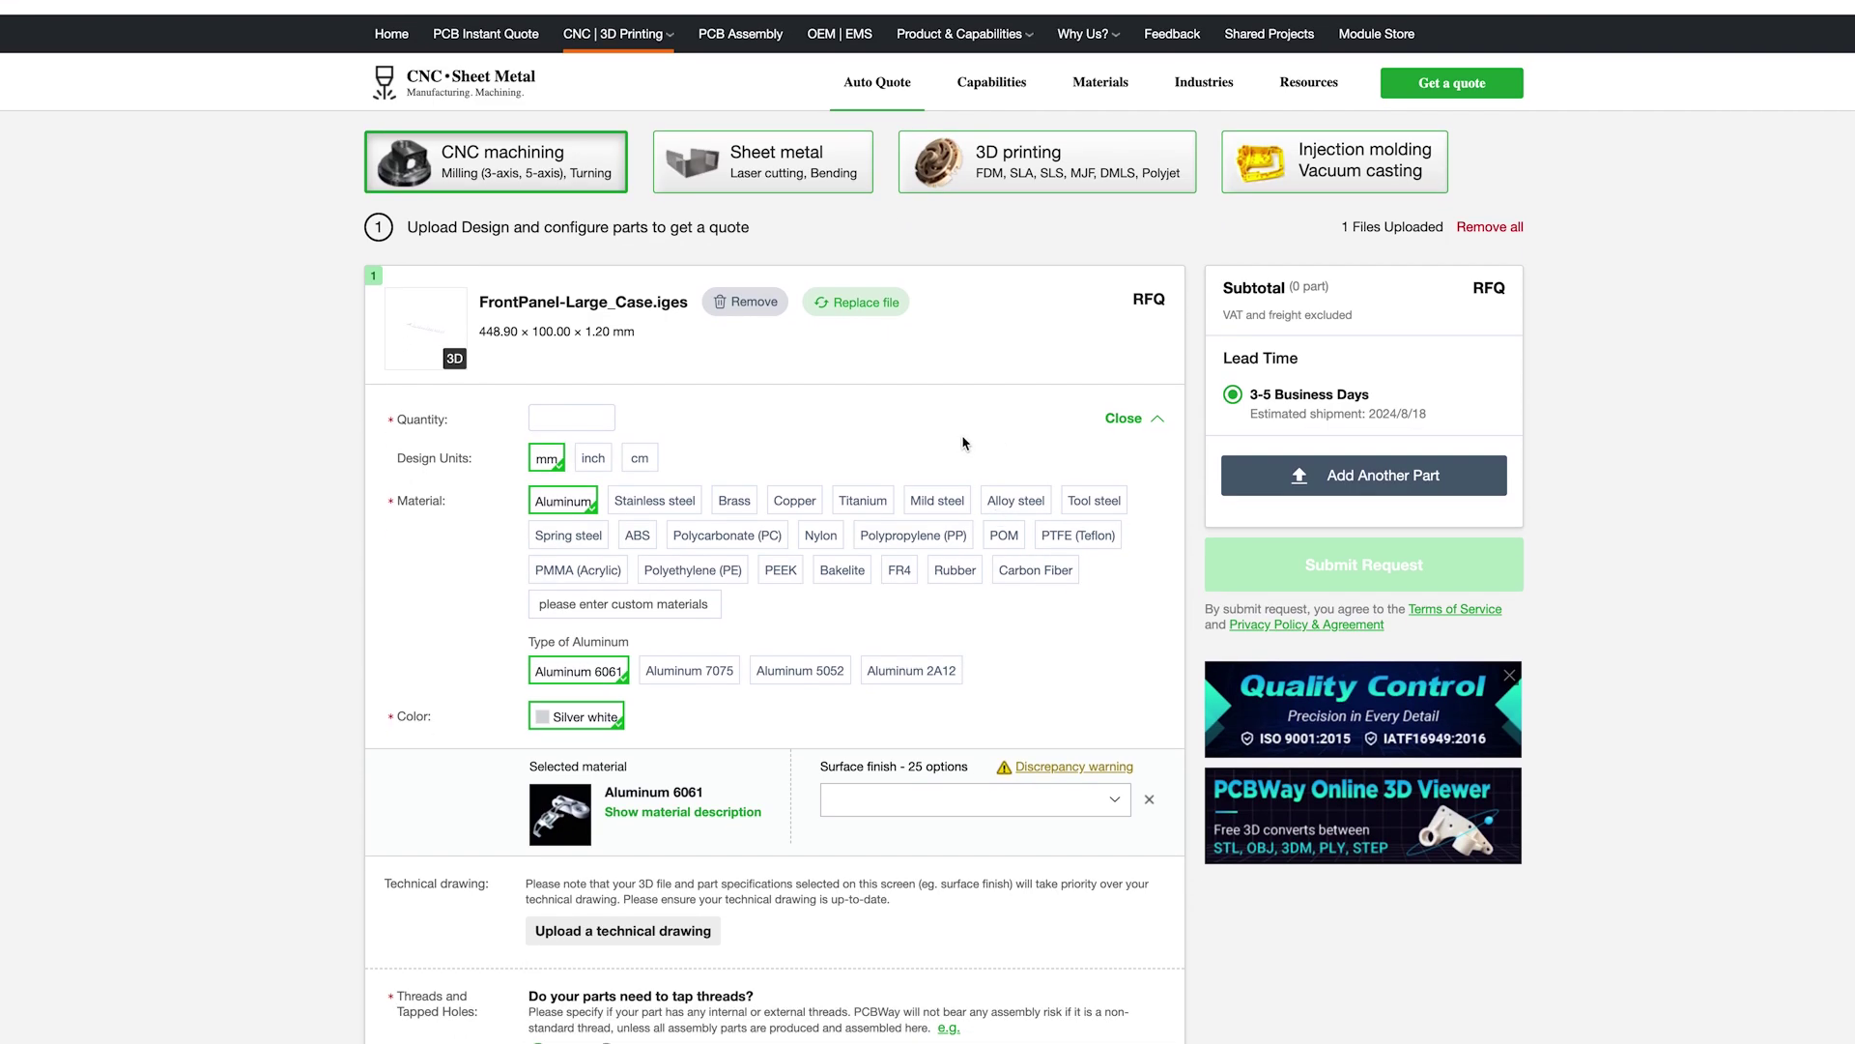
{"action": "scroll", "coordinate": [959, 414], "scroll_direction": "down", "scroll_amount": 1}
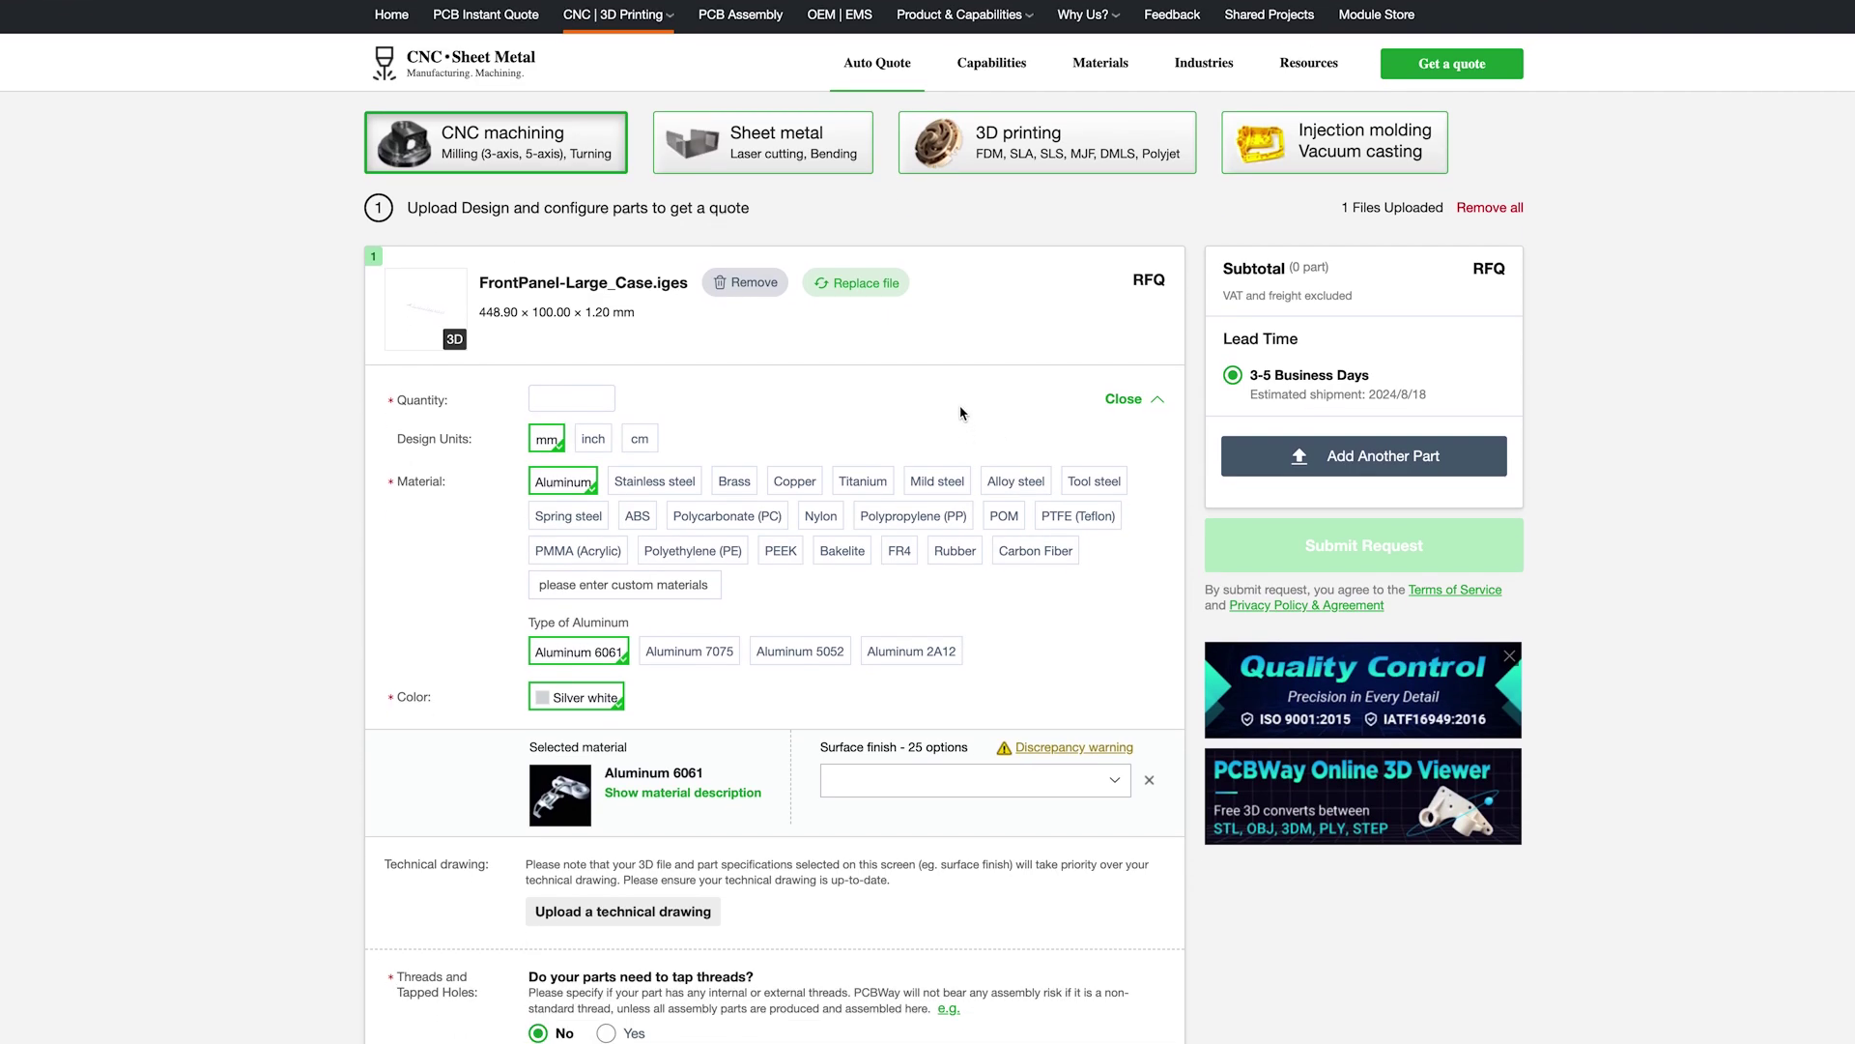
{"action": "left_click", "coordinate": [750, 160]}
Step: Set the front panel's quantity to 1
{"action": "scroll", "coordinate": [628, 290], "scroll_direction": "down", "scroll_amount": 1}
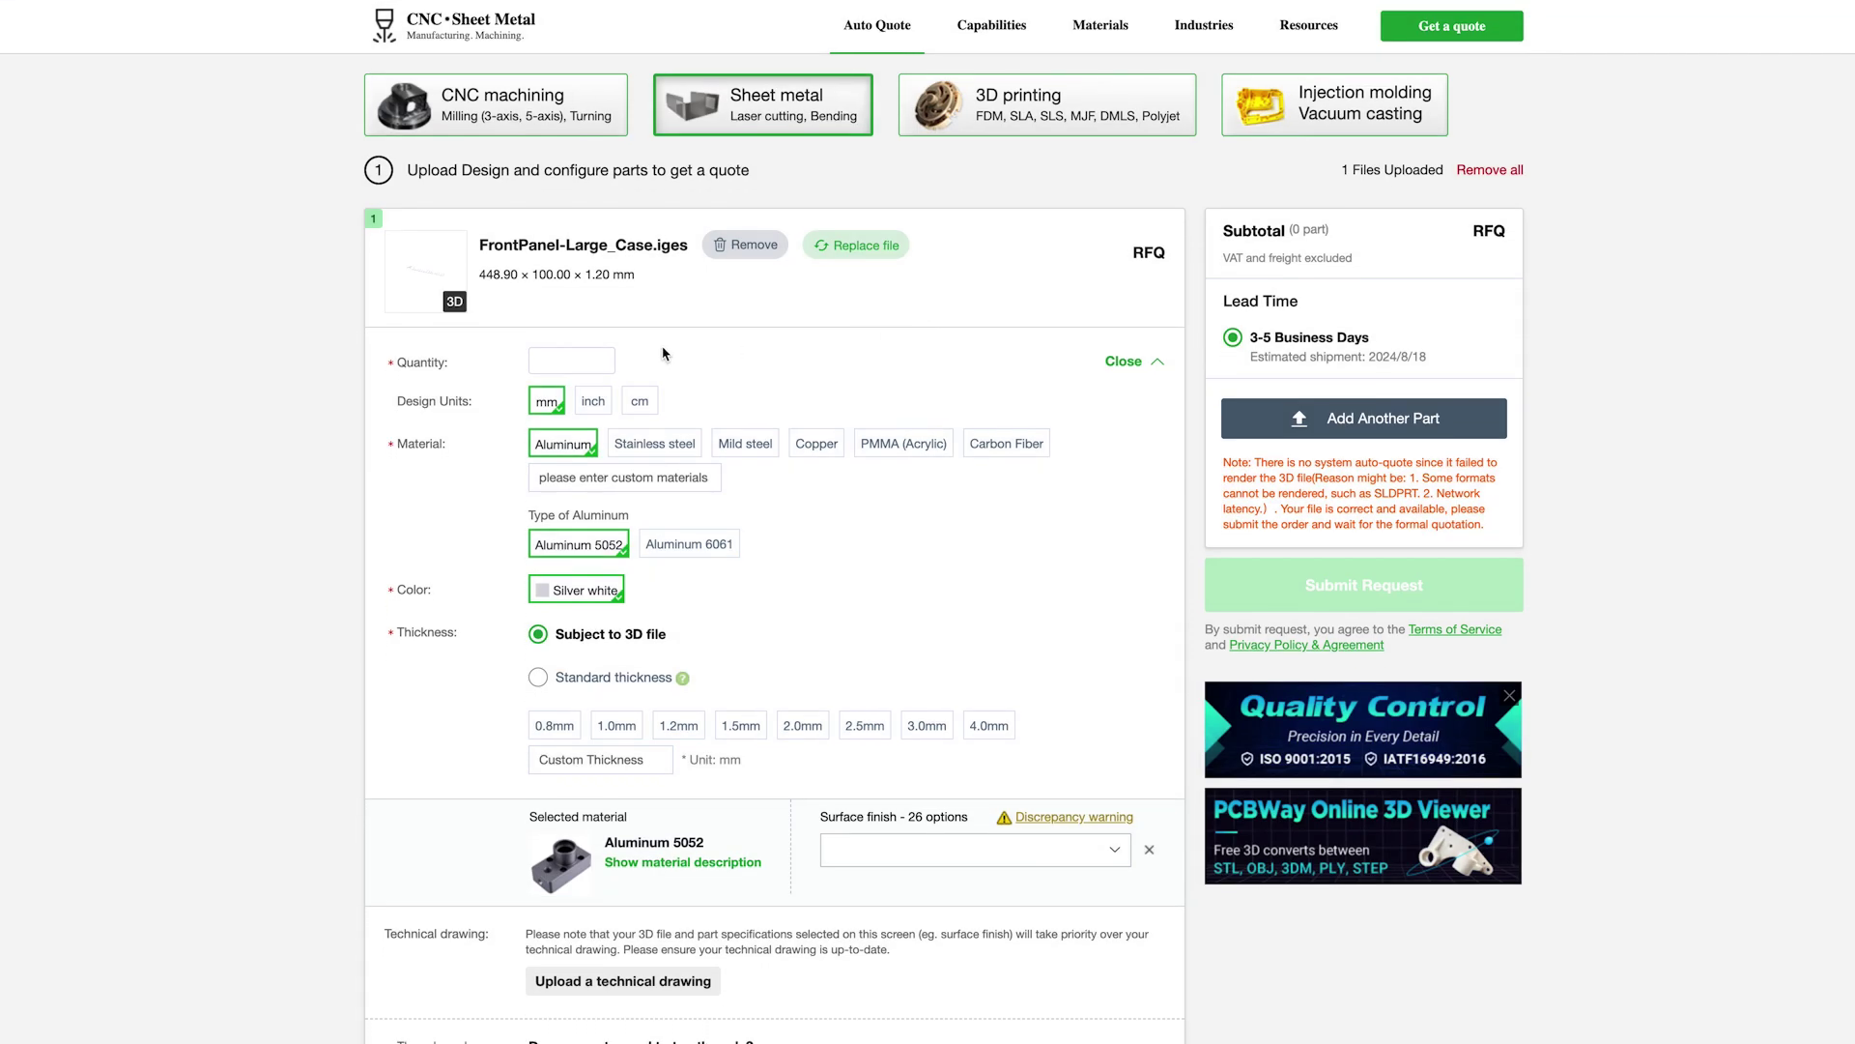
{"action": "left_click", "coordinate": [583, 363]}
{"action": "left_click", "coordinate": [773, 427]}
Step: Set the Aluminum 5052 front panel's surface finish to Brushed
{"action": "scroll", "coordinate": [787, 315], "scroll_direction": "down", "scroll_amount": 2}
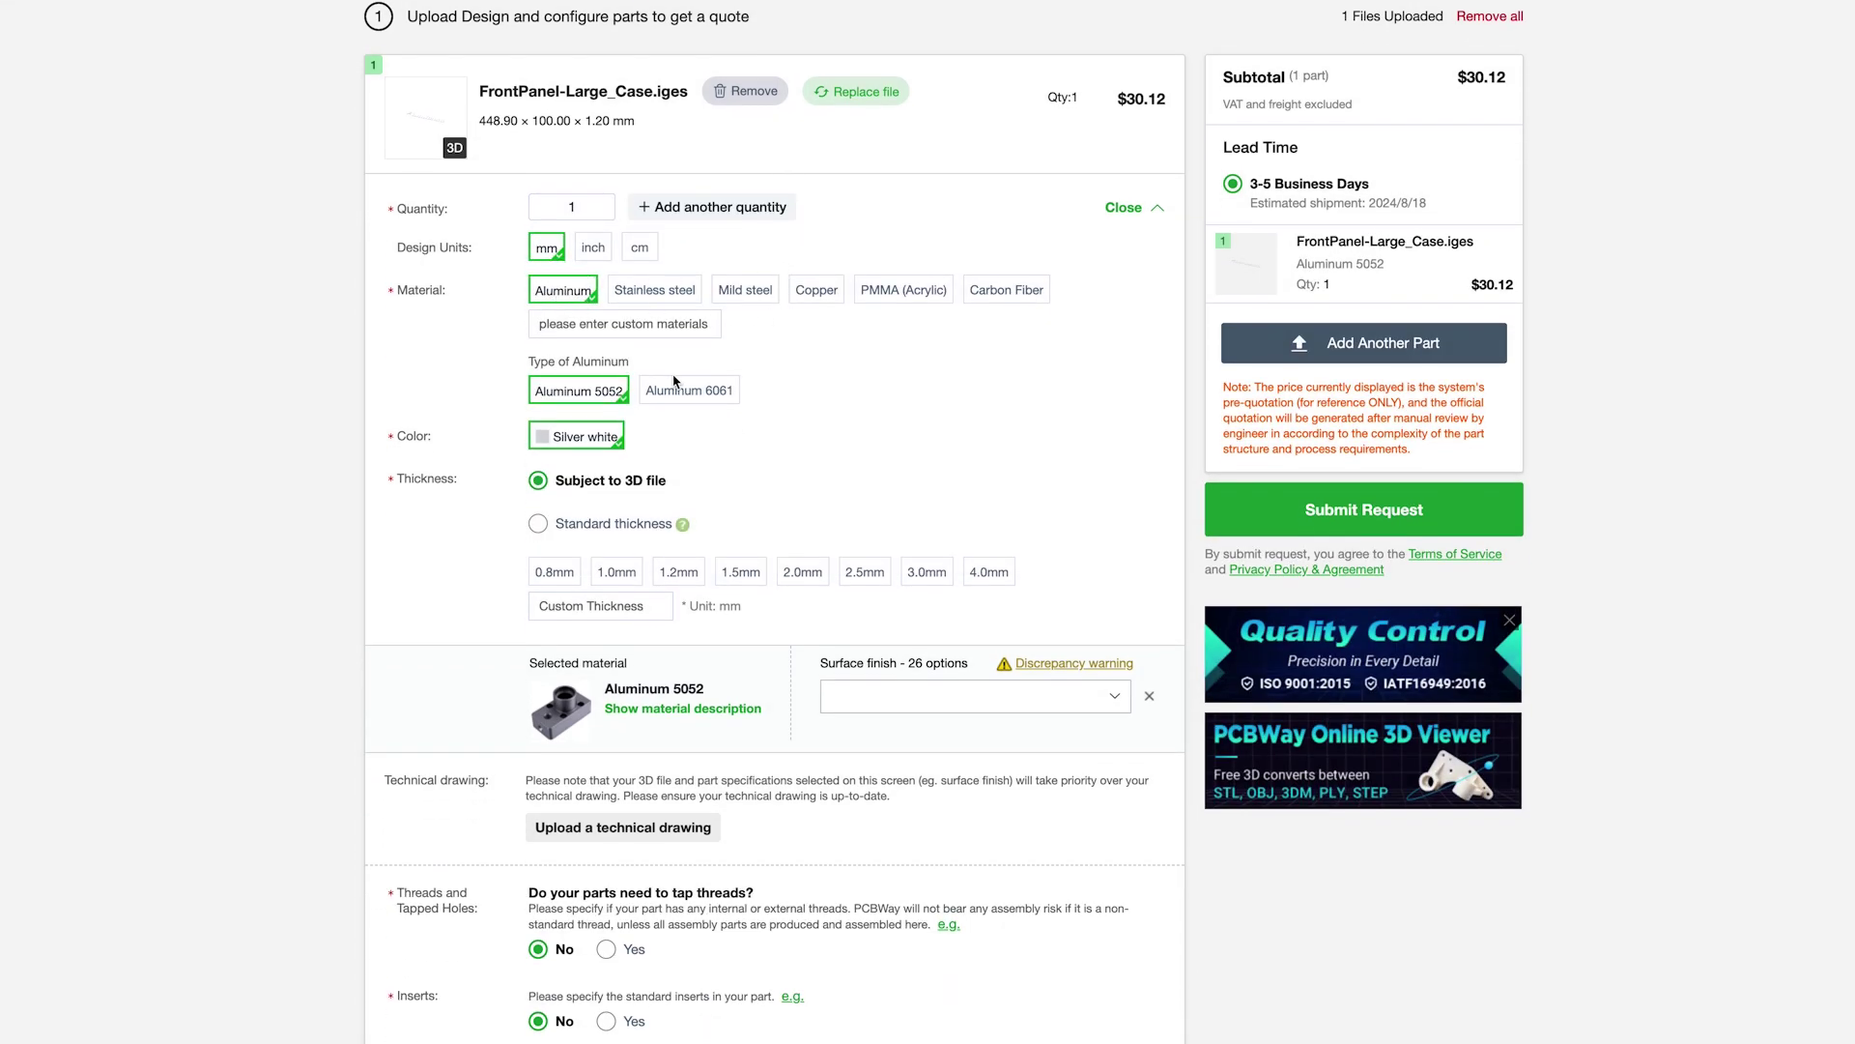
{"action": "scroll", "coordinate": [740, 433], "scroll_direction": "down", "scroll_amount": 3}
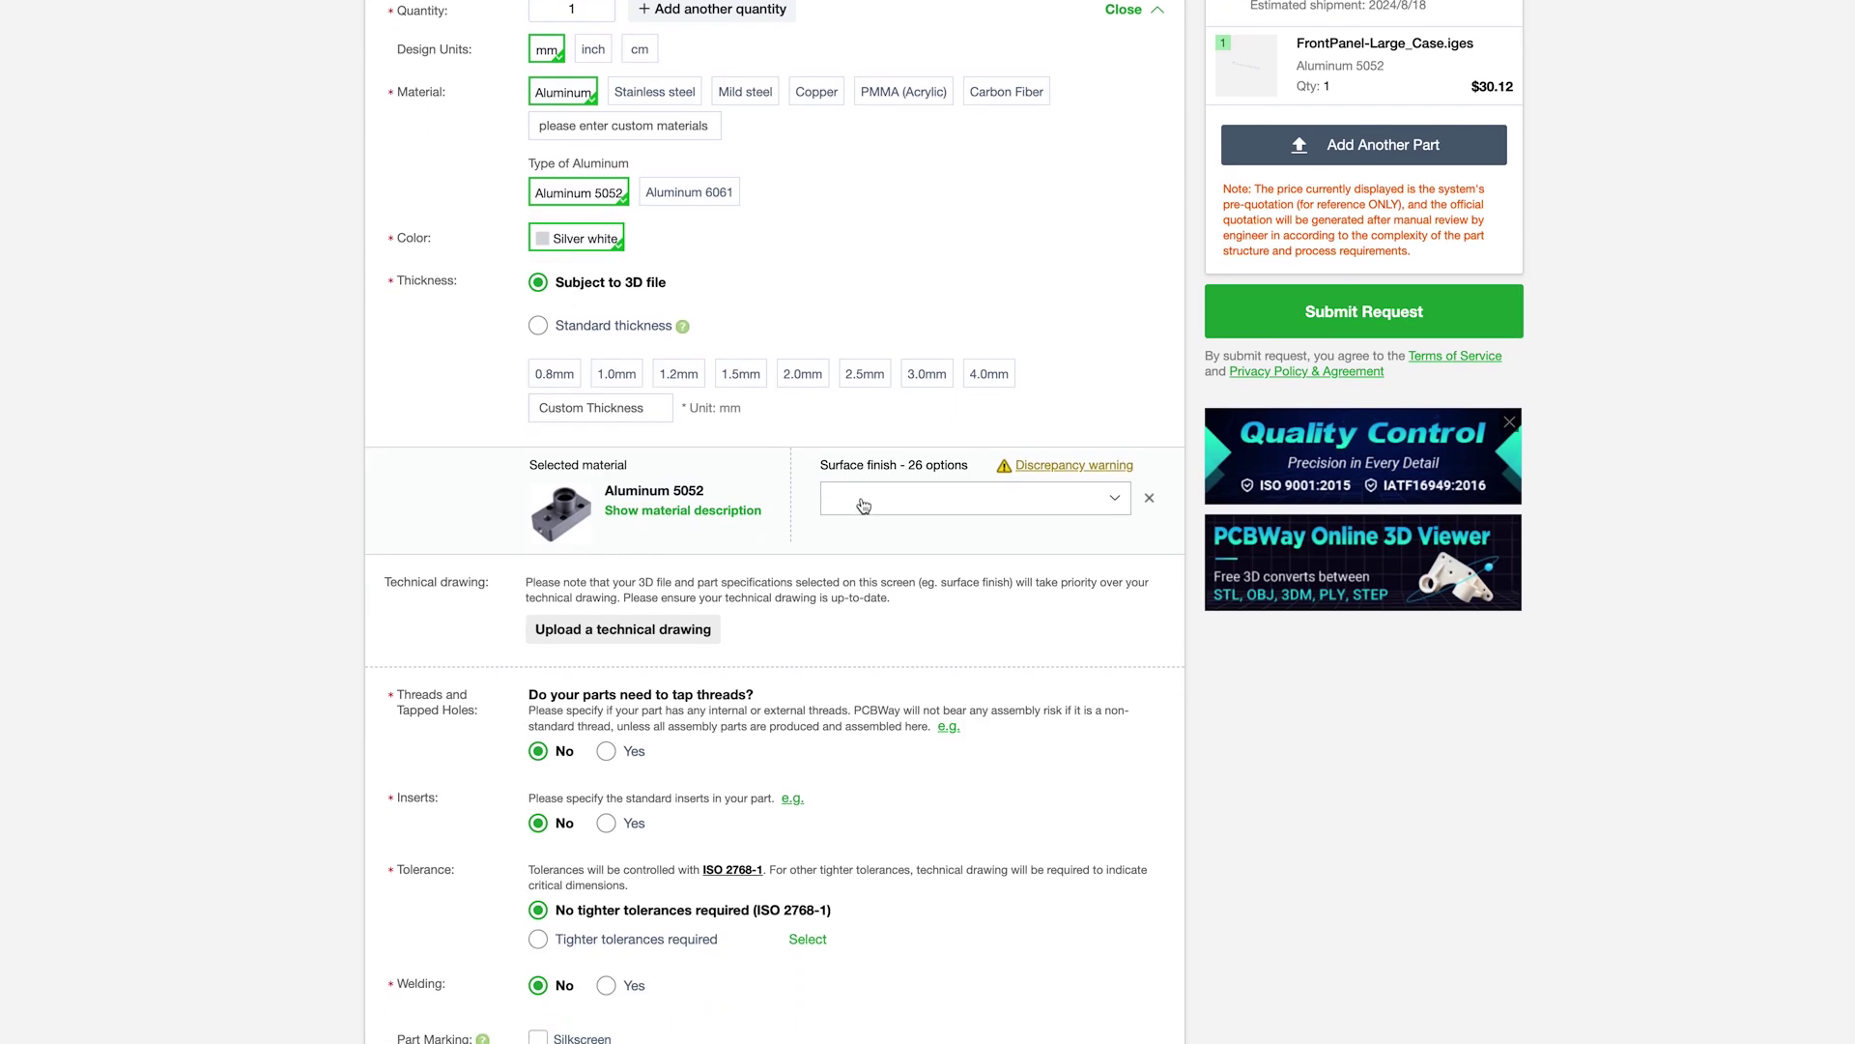
{"action": "left_click", "coordinate": [863, 504]}
{"action": "left_click", "coordinate": [602, 514]}
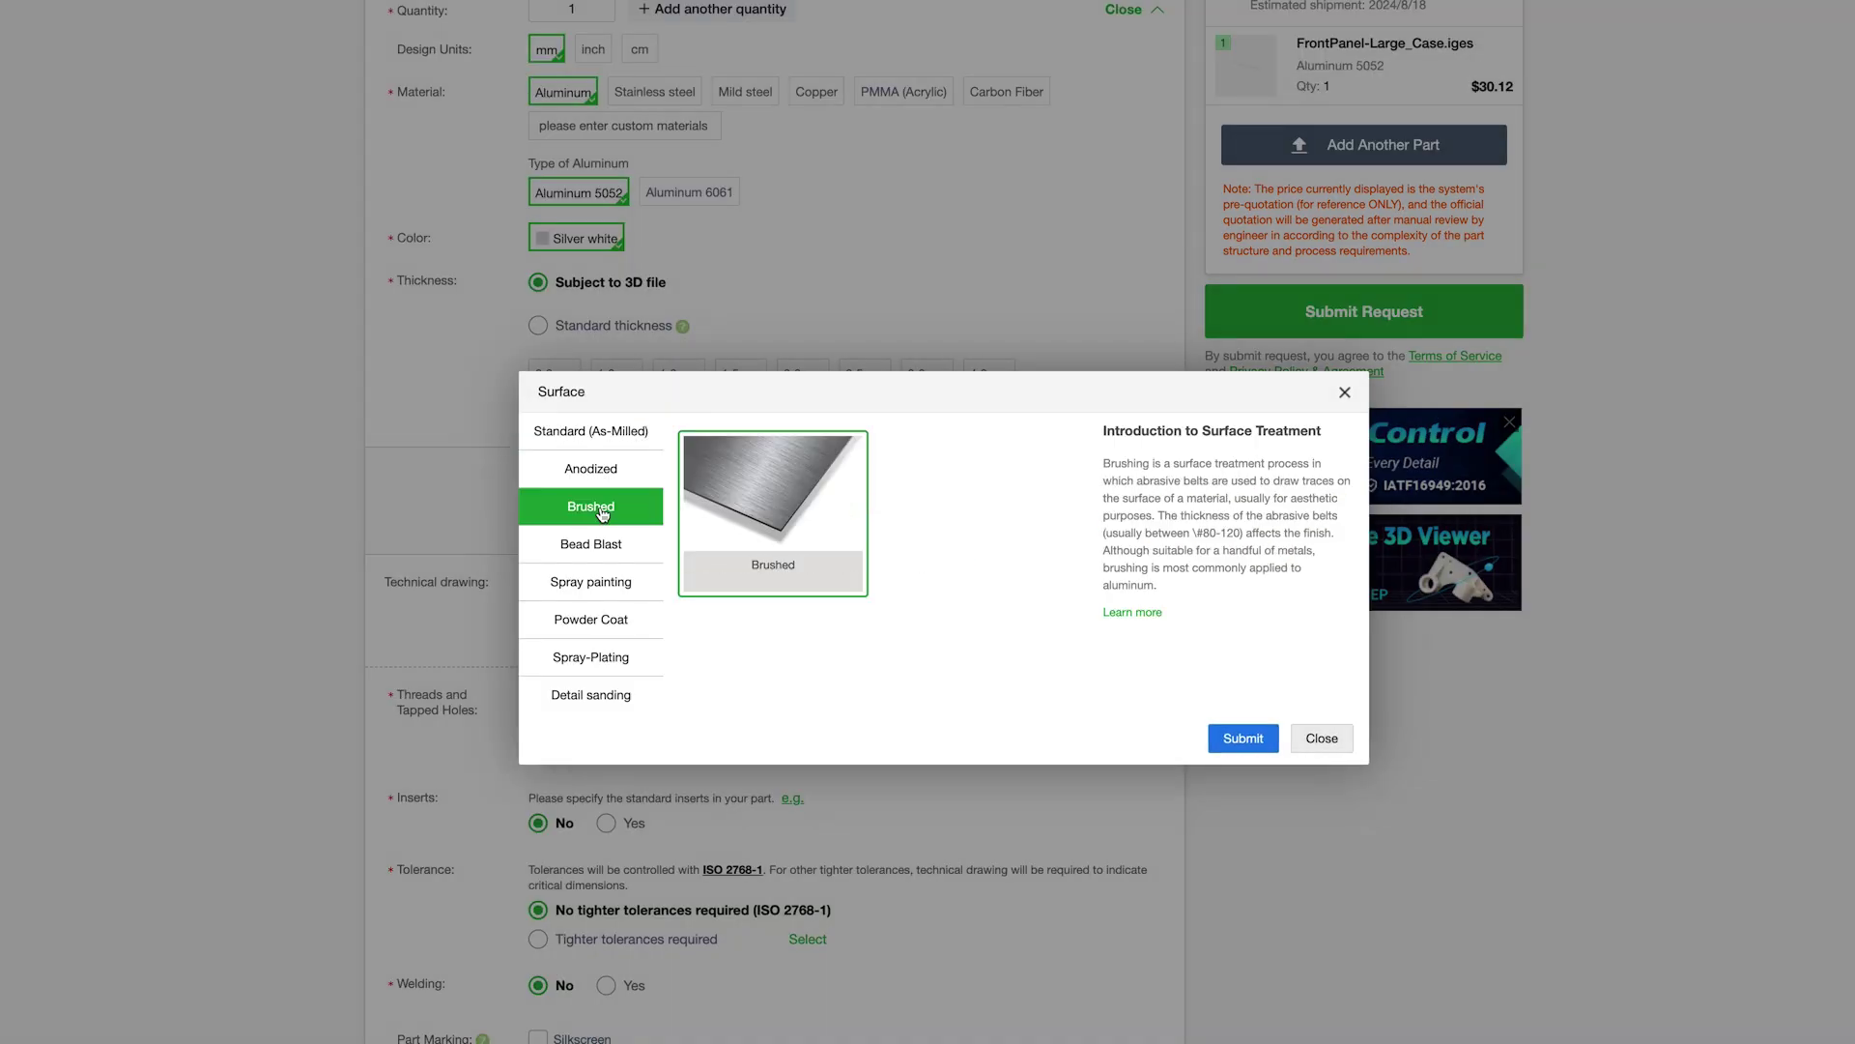
{"action": "left_click", "coordinate": [1244, 739]}
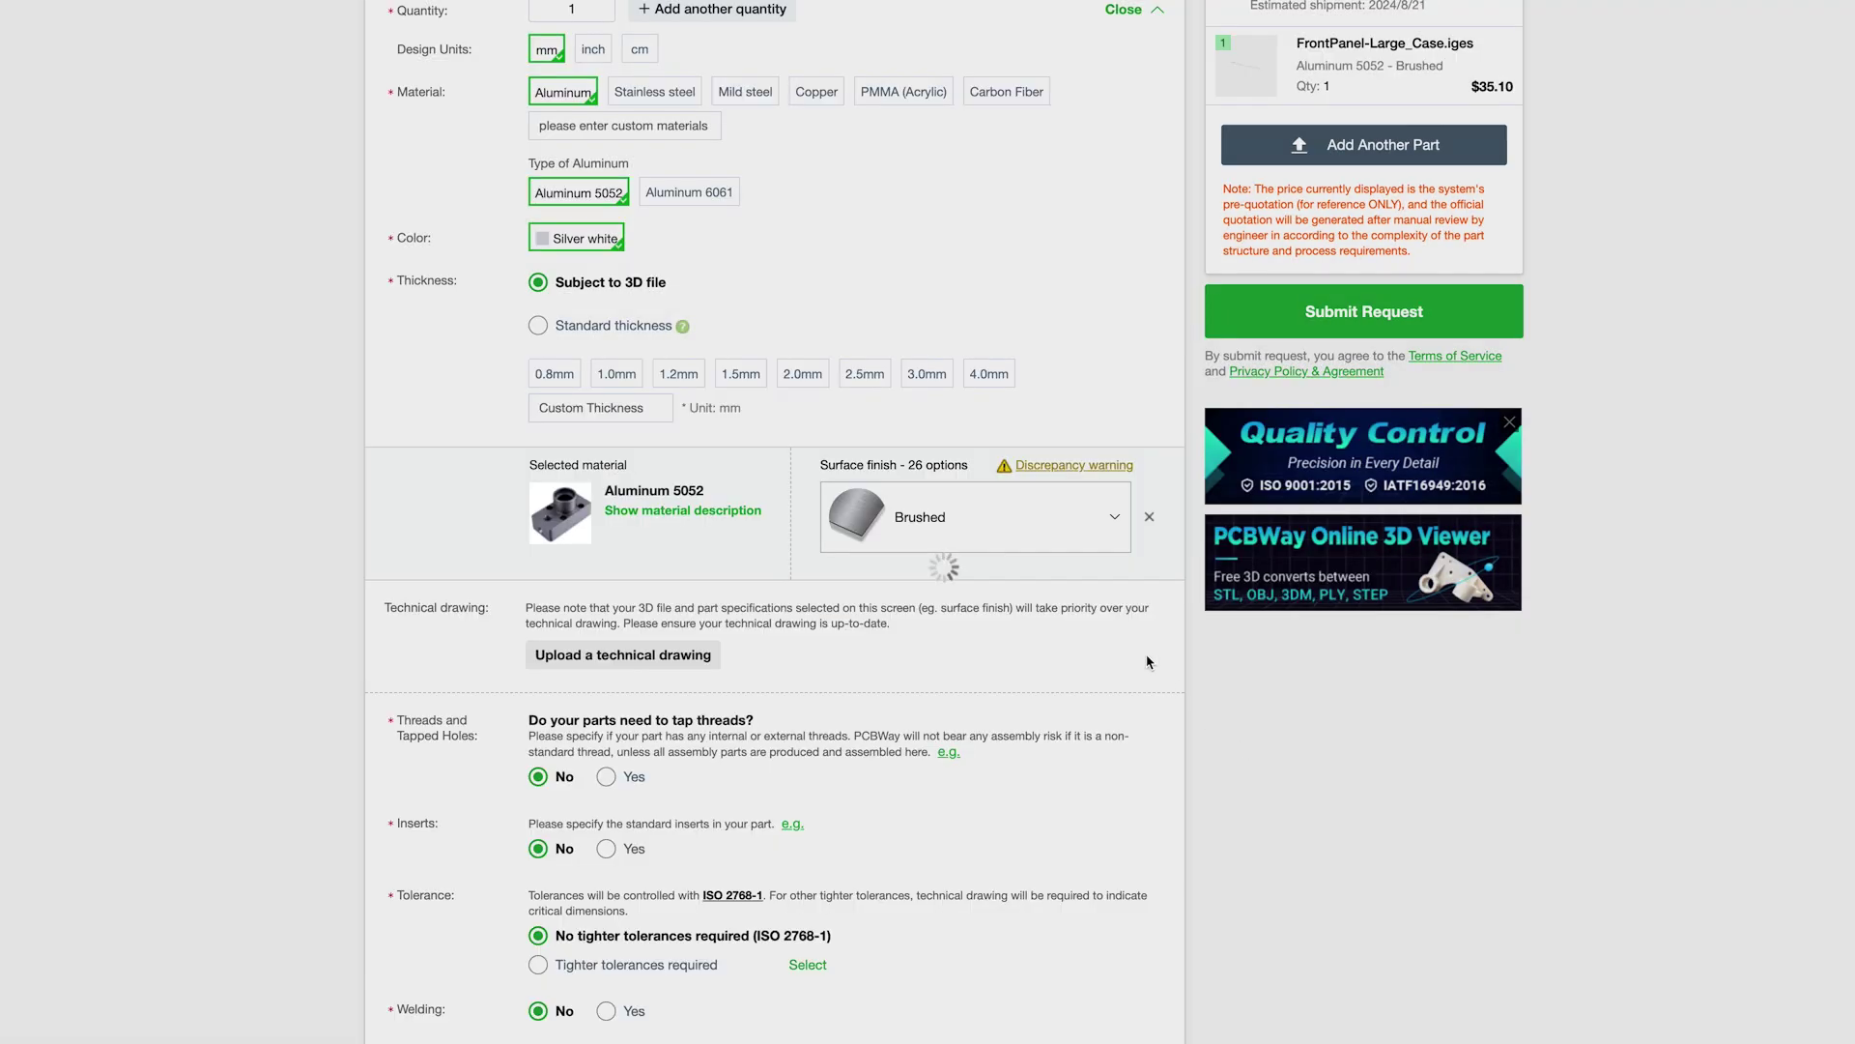
Step: Submit the front panel's quote request, agreeing to the special notes, and review the case parts in the shopping cart
{"action": "left_click", "coordinate": [1314, 314]}
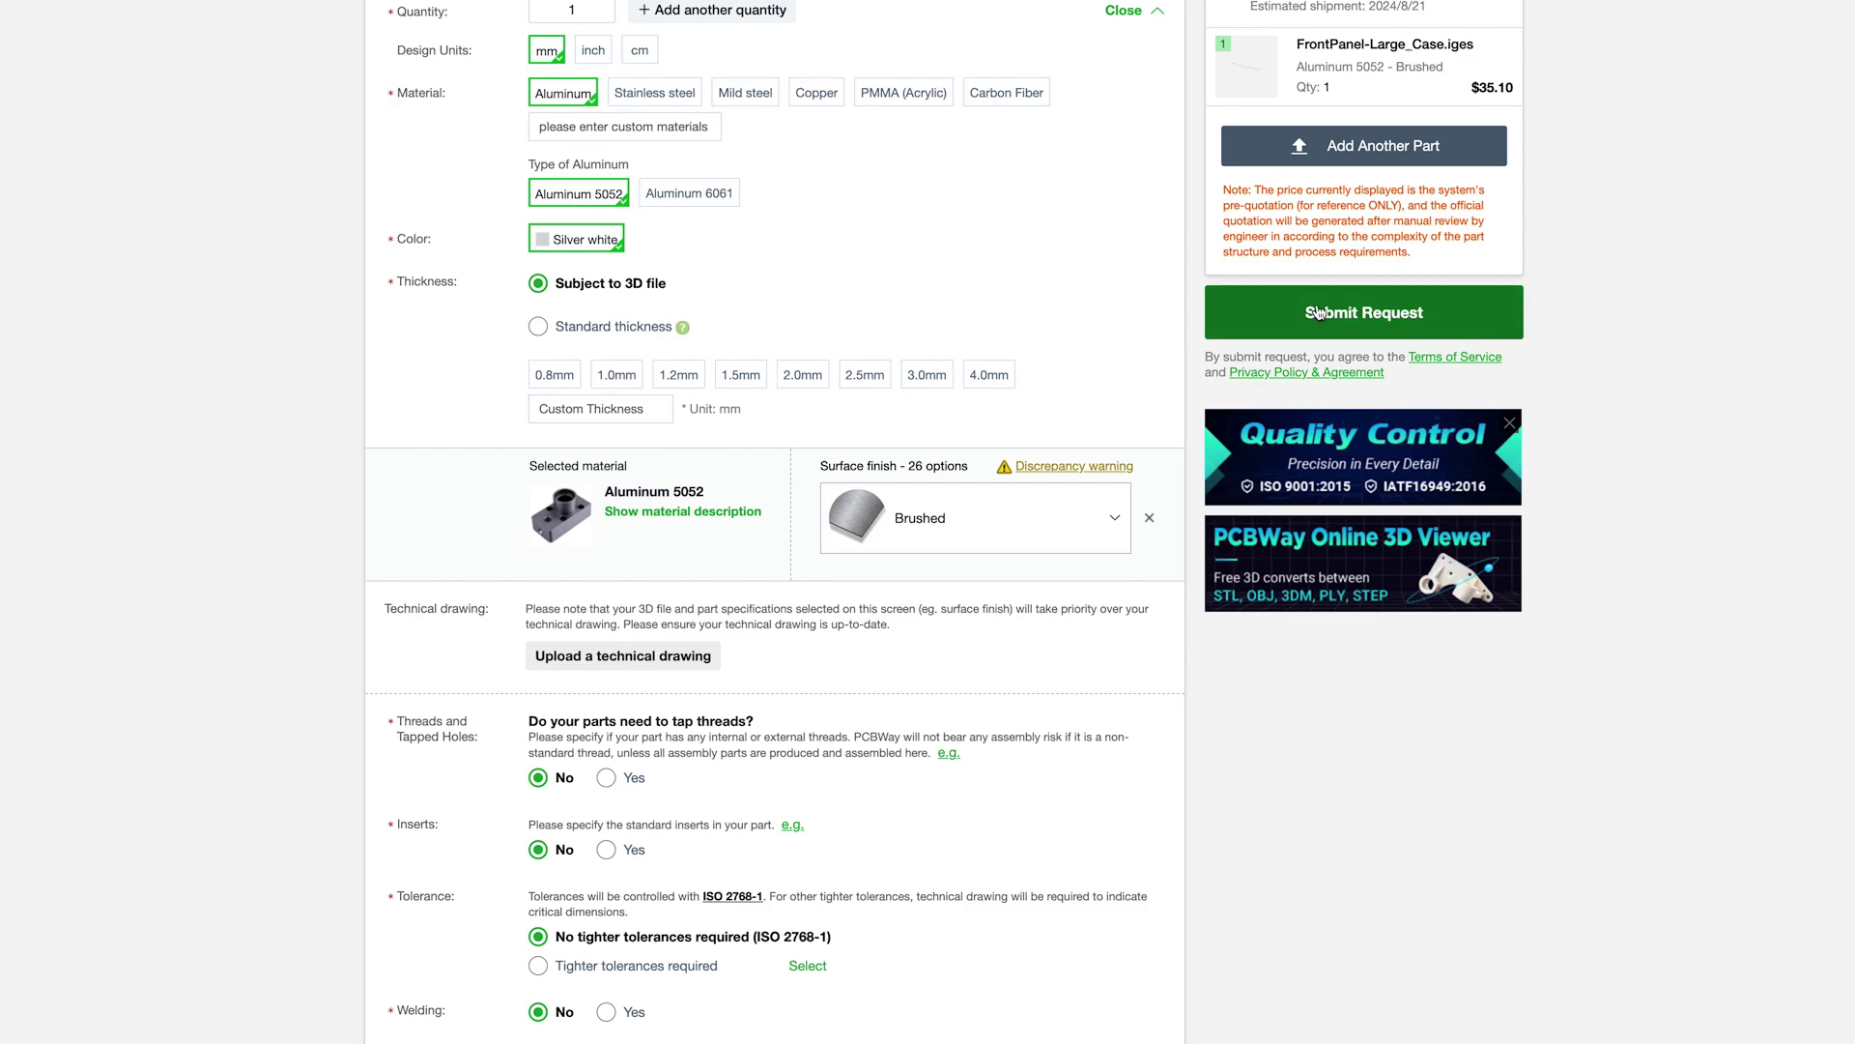
{"action": "left_click", "coordinate": [1142, 696]}
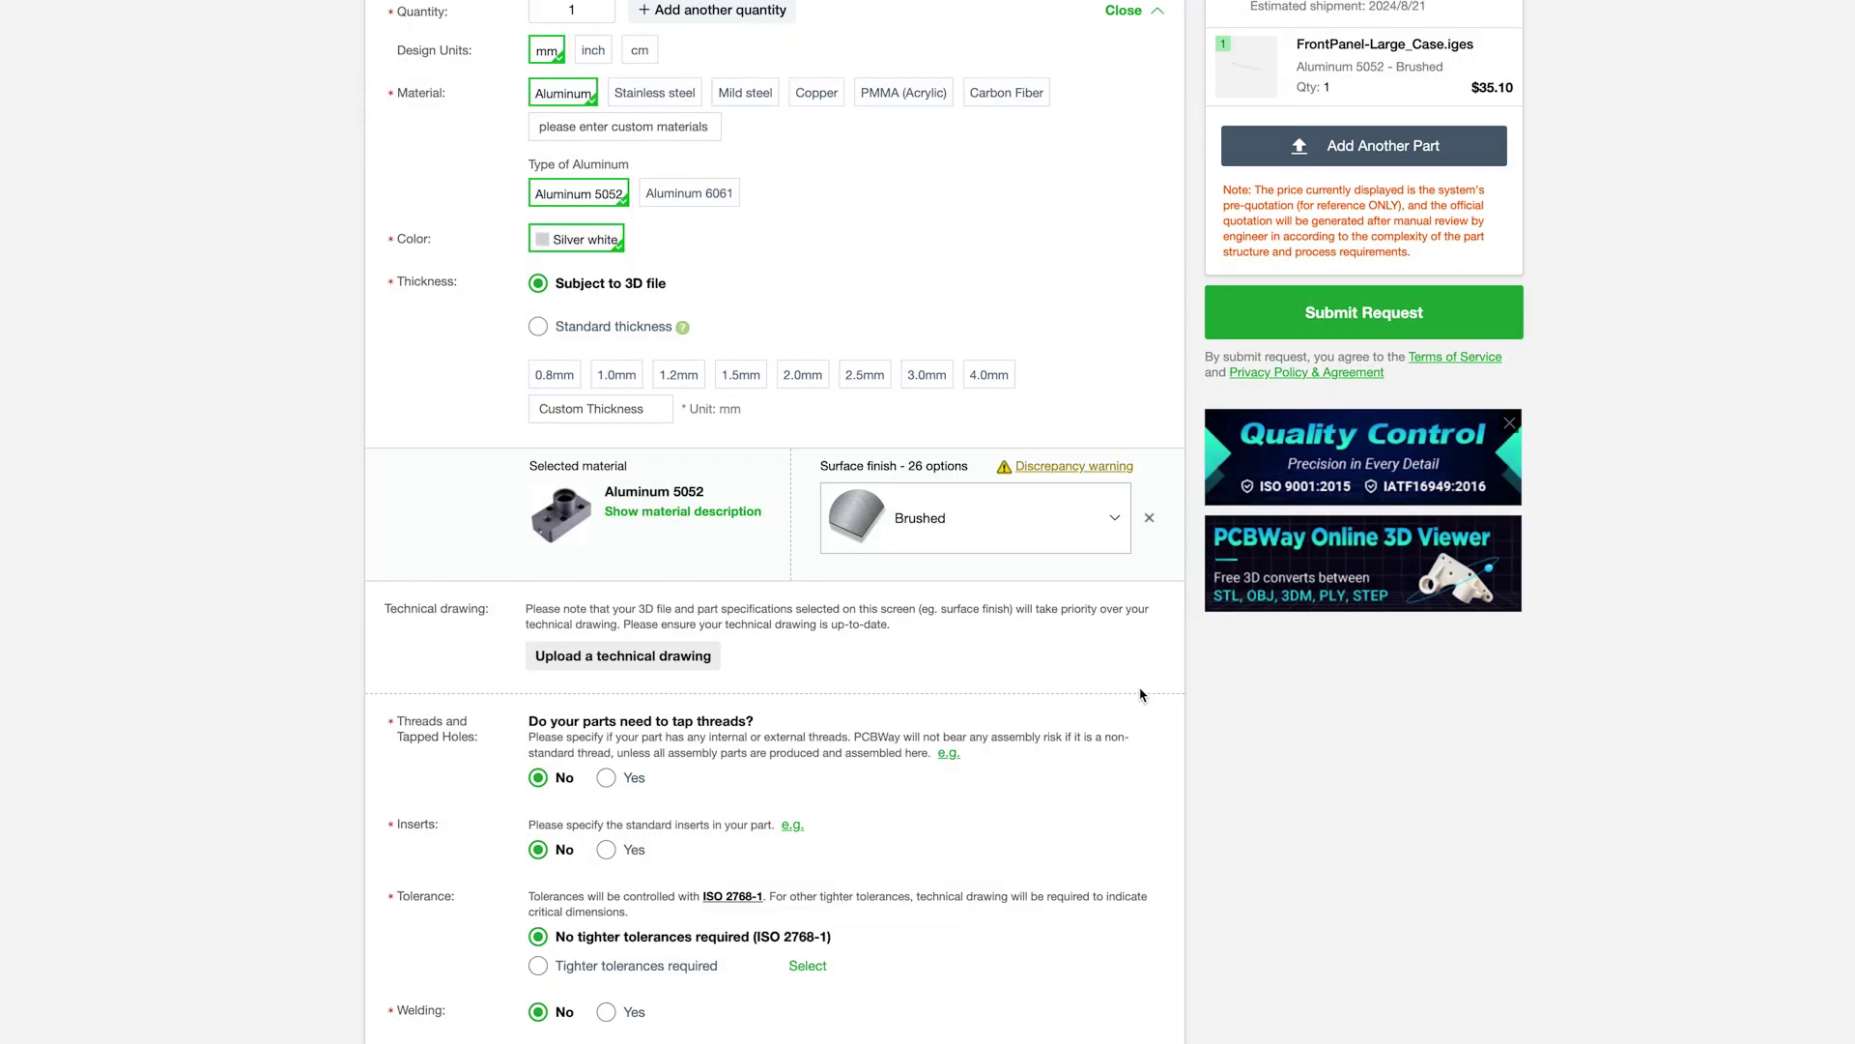
{"action": "scroll", "coordinate": [1106, 605], "scroll_direction": "down", "scroll_amount": 5}
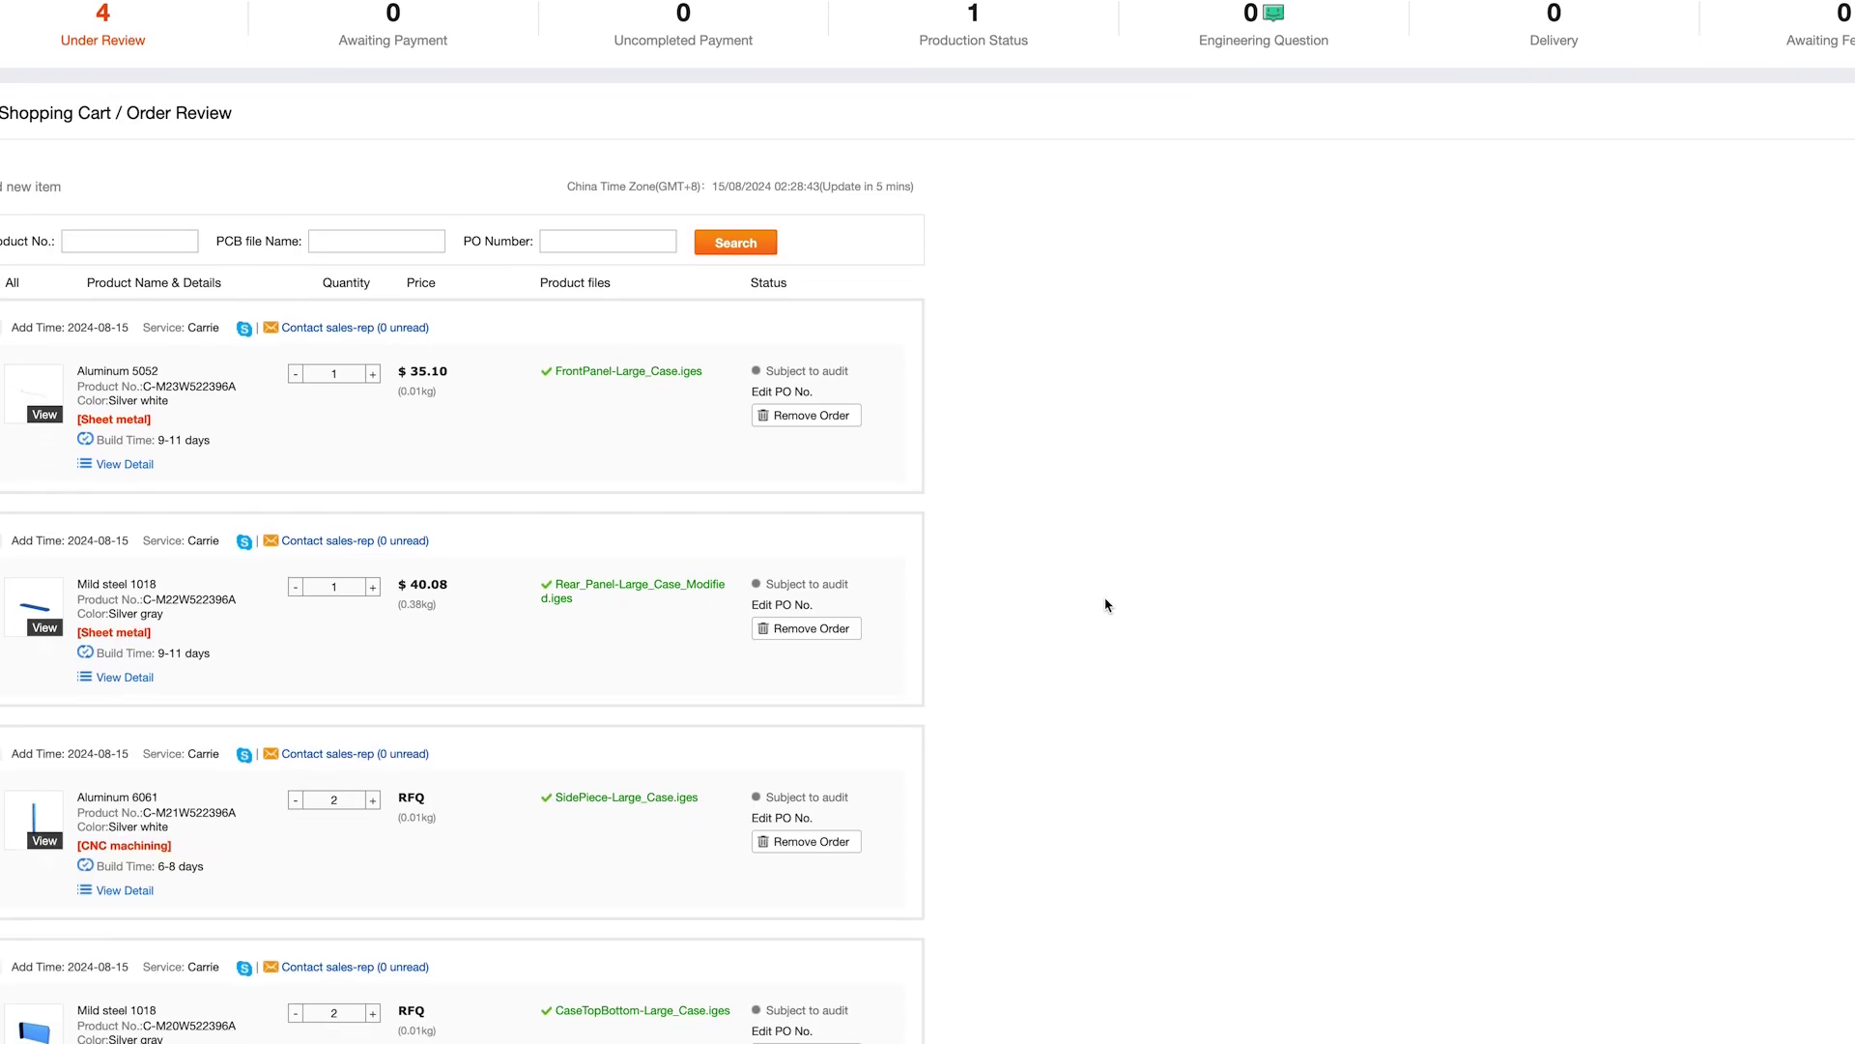
{"action": "scroll", "coordinate": [1107, 604], "scroll_direction": "down", "scroll_amount": 3}
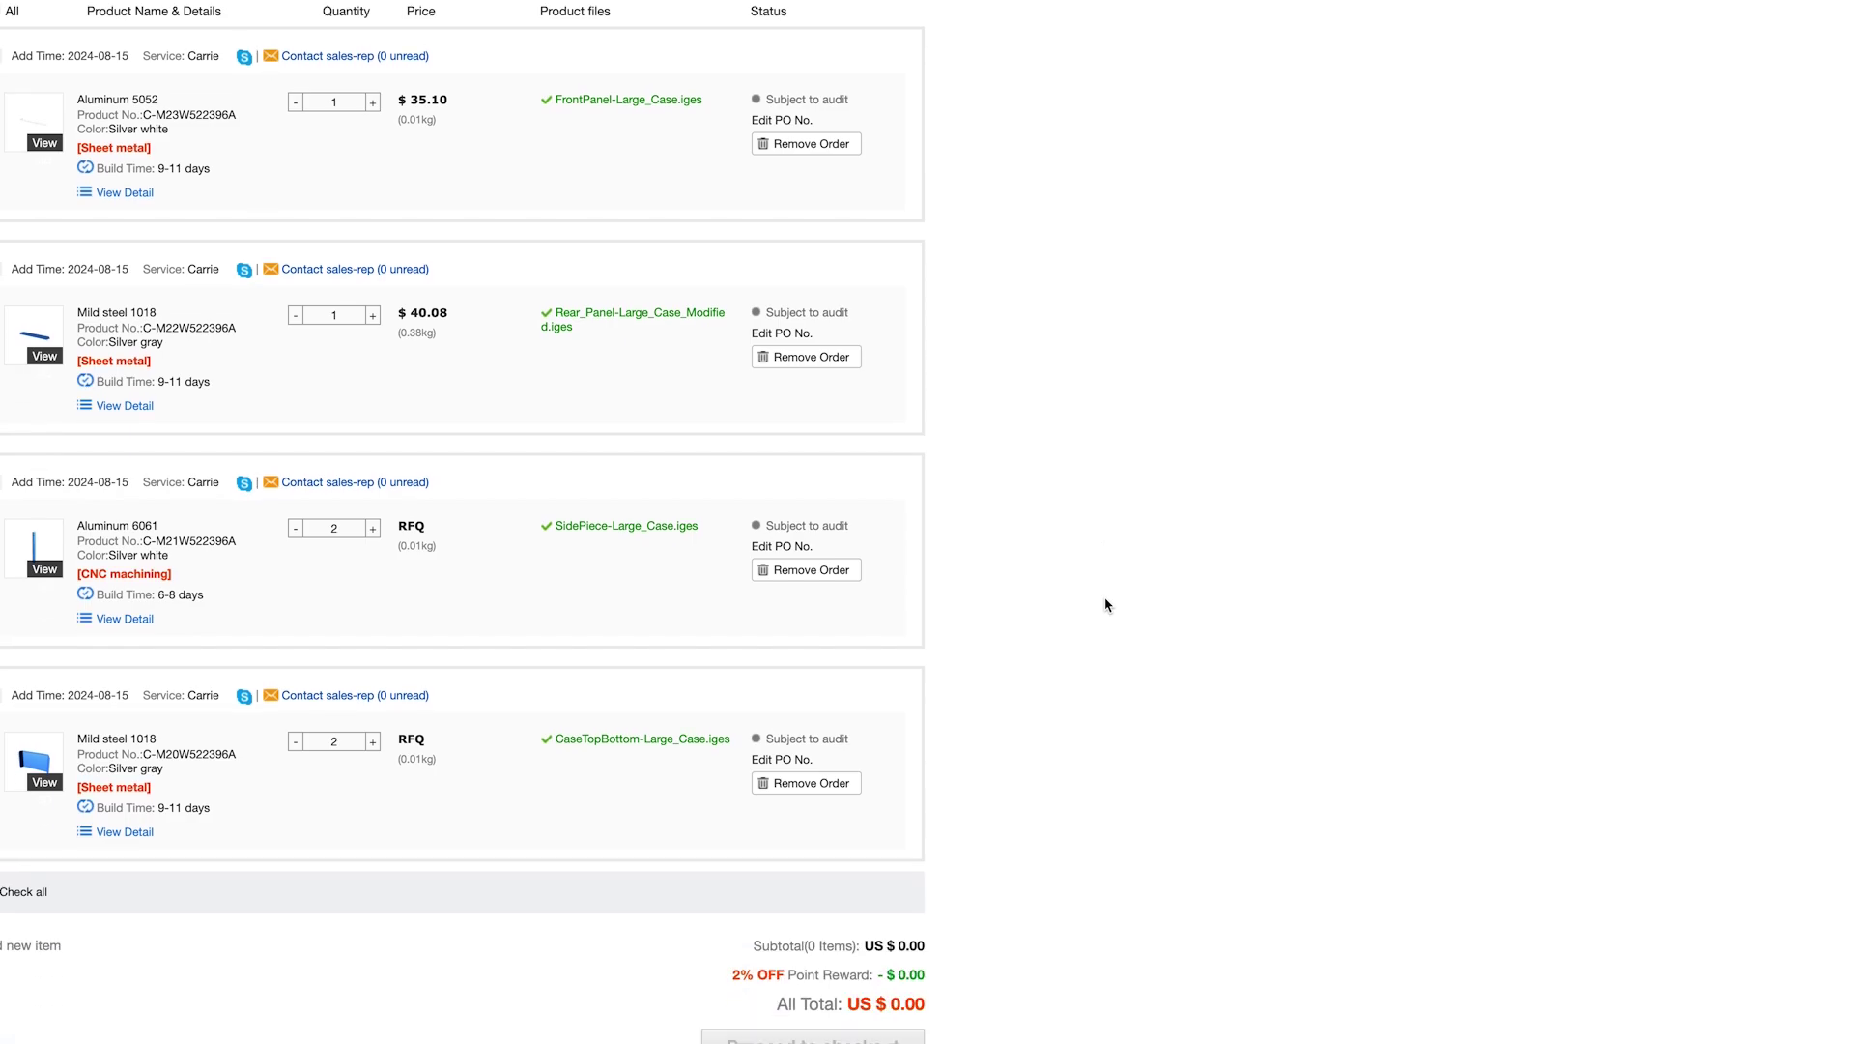
{"action": "scroll", "coordinate": [1107, 605], "scroll_direction": "down", "scroll_amount": 1}
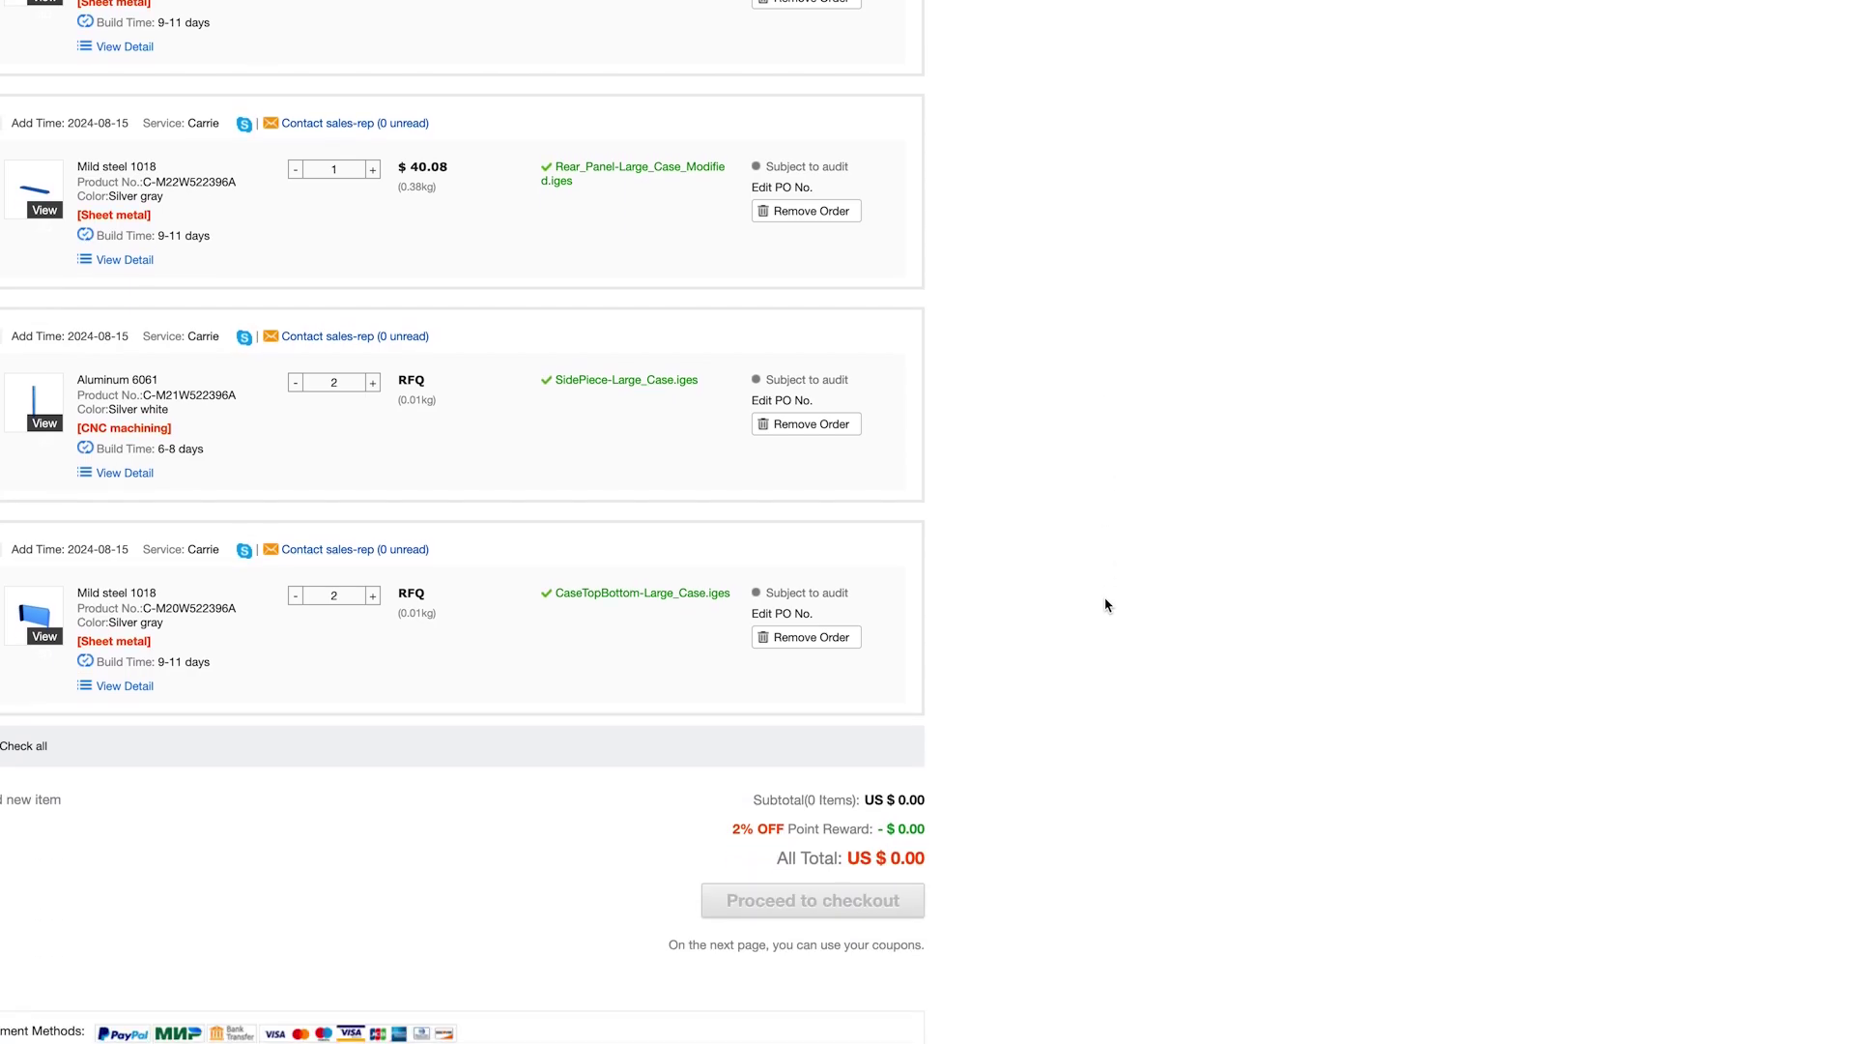